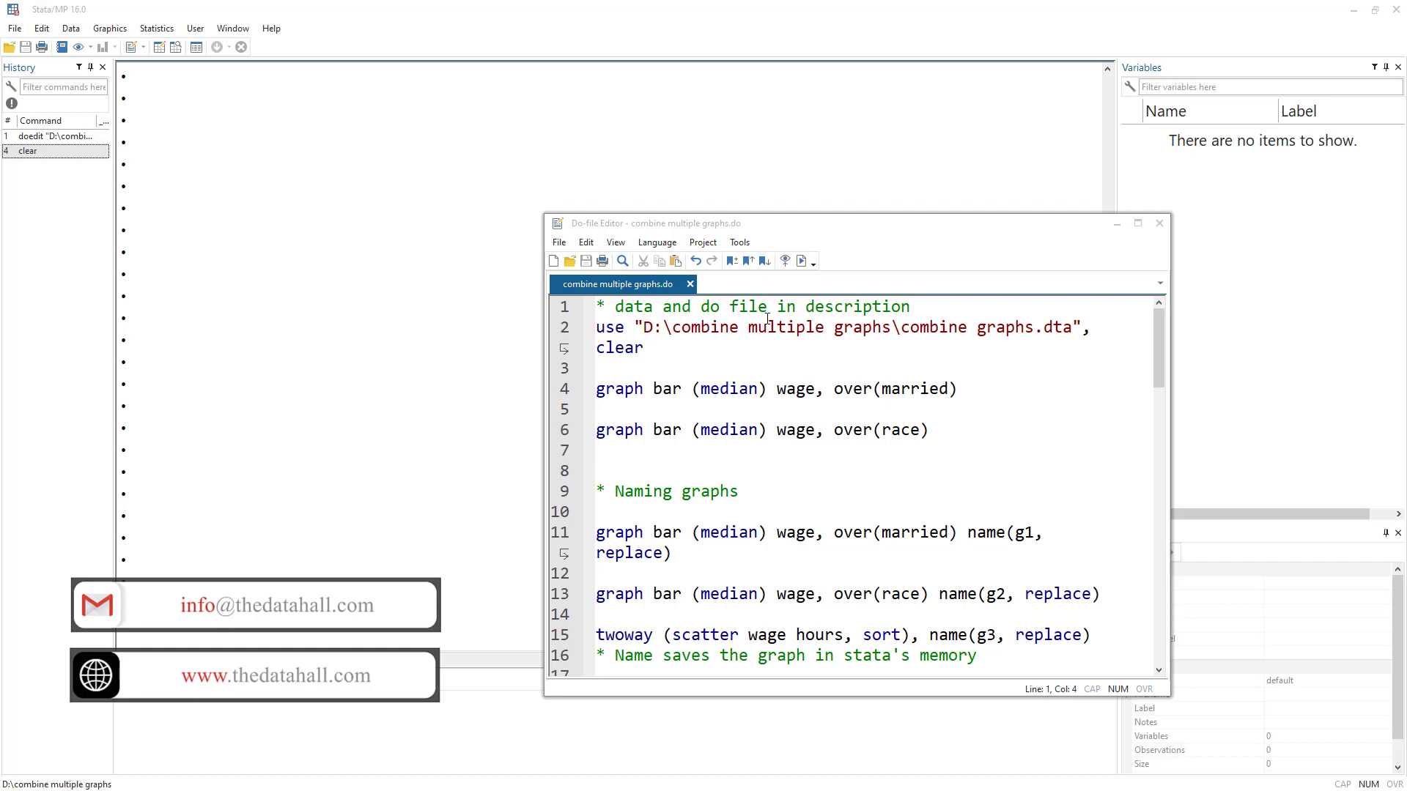
Load the combine graphs.dta dataset by running the do-file's use command, and move the do-file editor clear of the variables list.
left_click(567, 330)
left_click(800, 261)
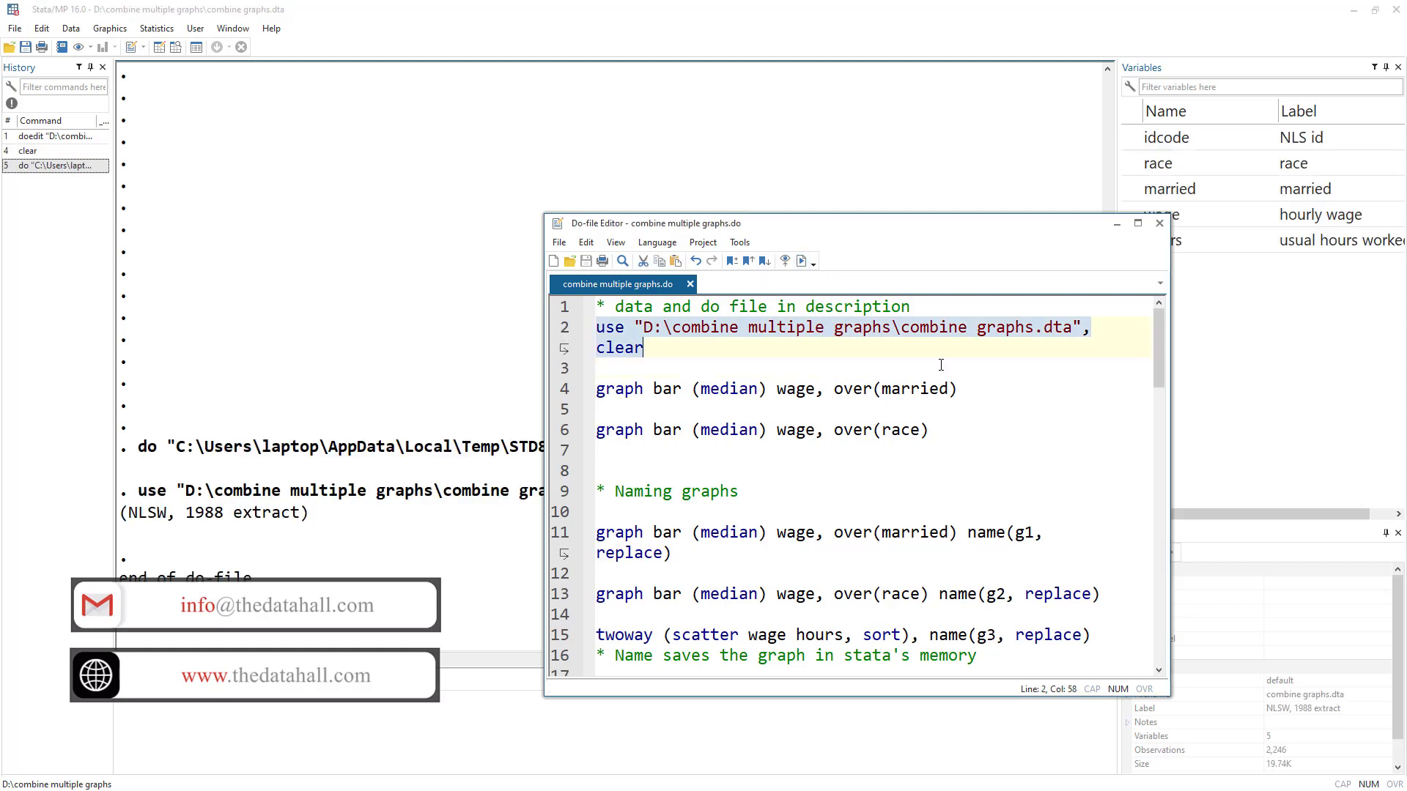
left_click_drag(966, 224, 822, 200)
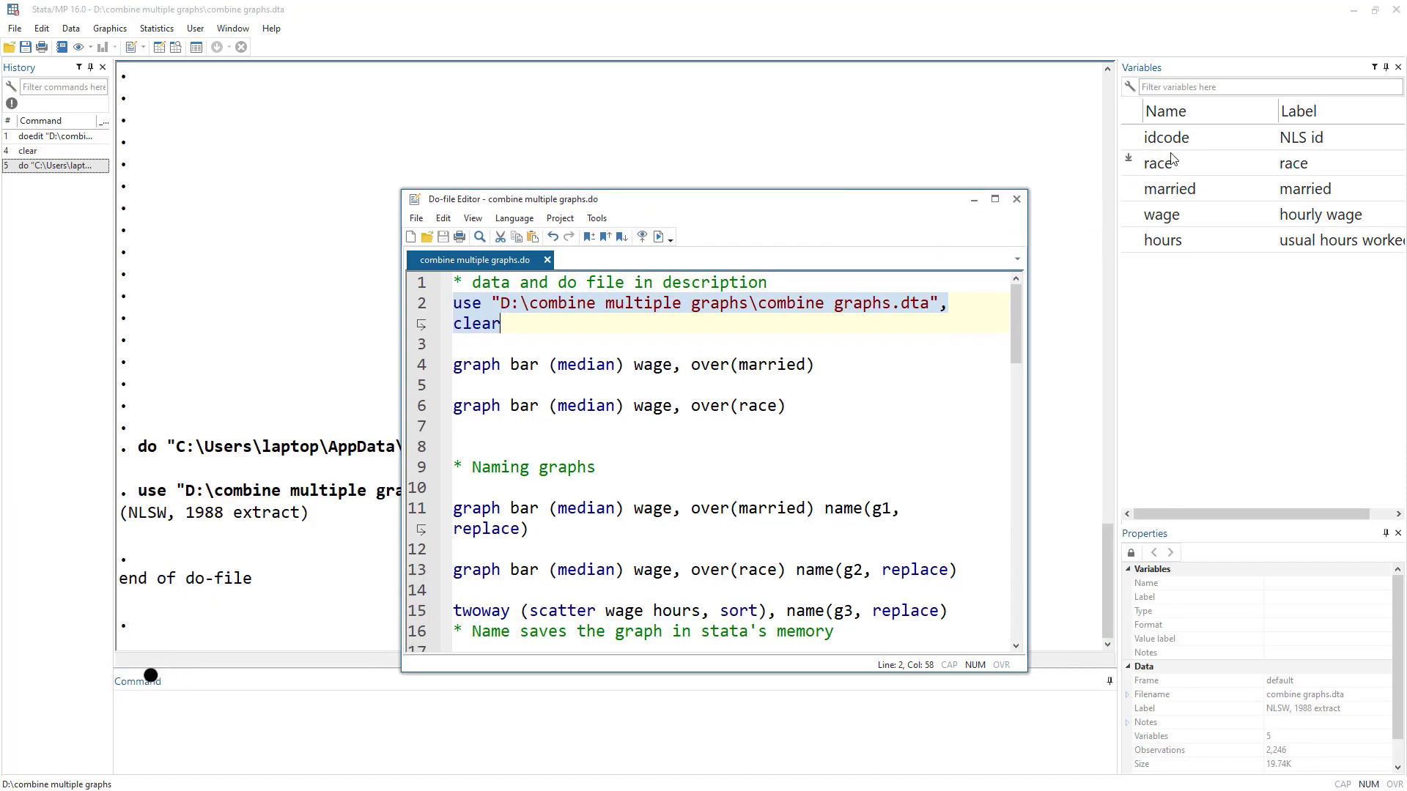
Inspect the wage, hours, married and race columns in the Data Editor, and return to the do-file.
left_click(160, 51)
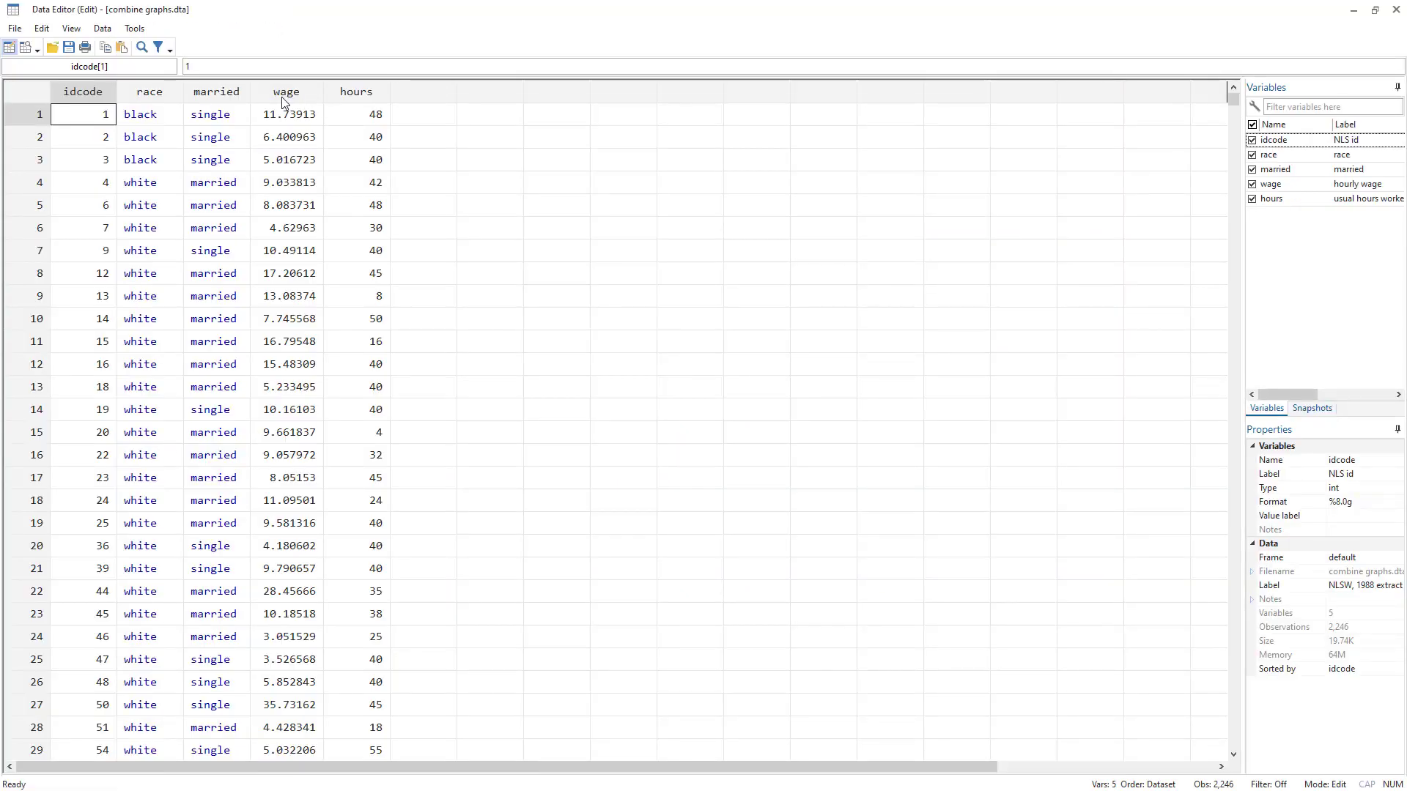
left_click_drag(285, 101, 361, 98)
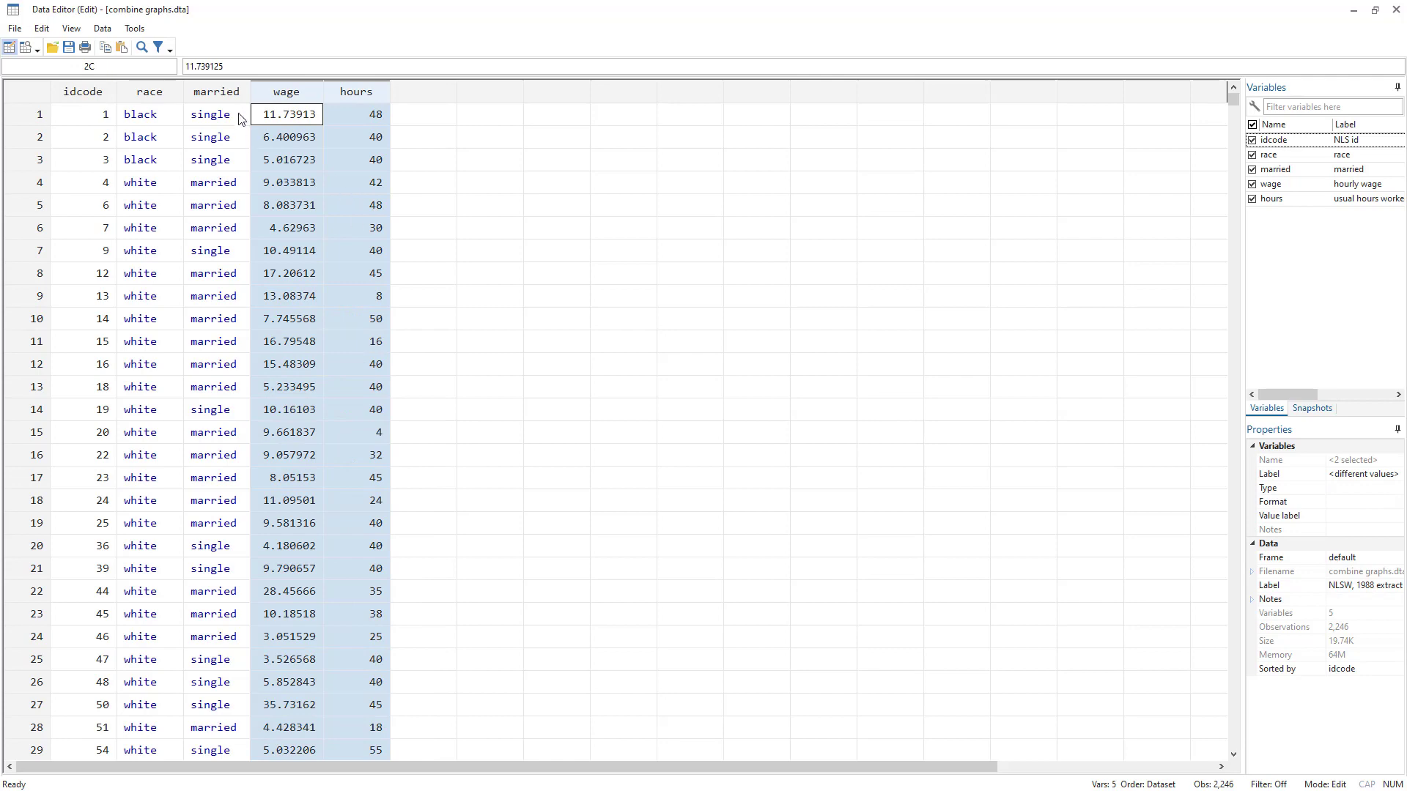
left_click_drag(218, 93, 162, 93)
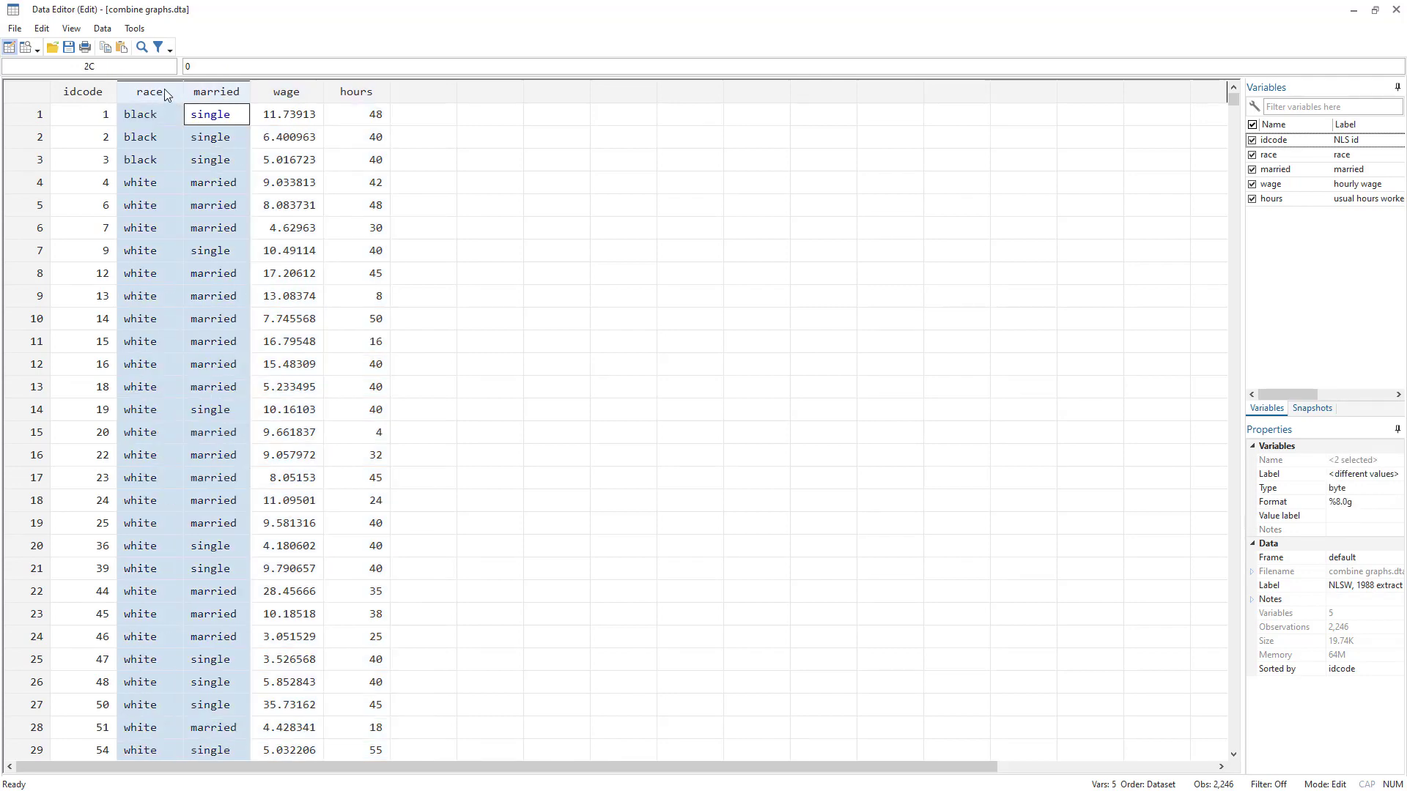
key("alt+Tab")
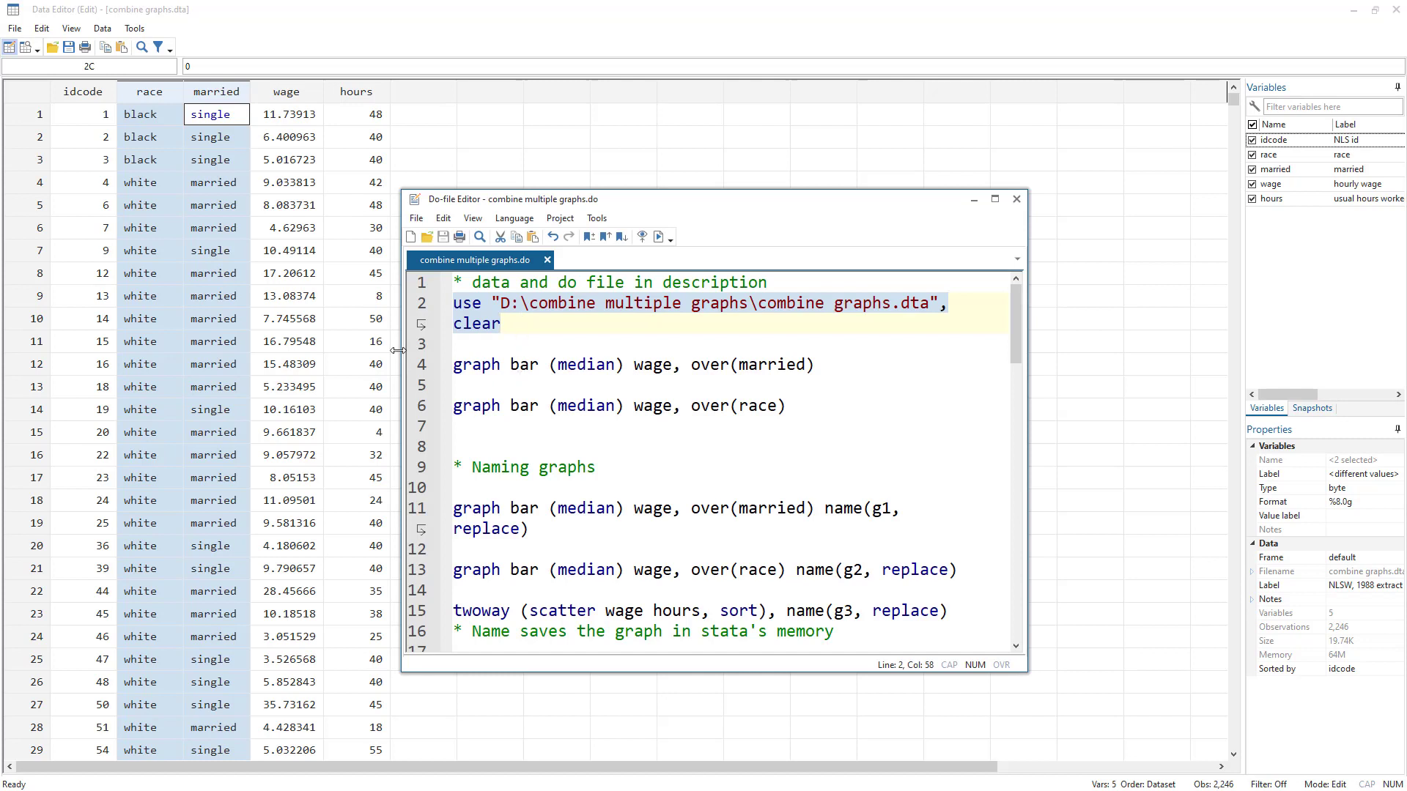
Review the do-file command on line 4 that graphs median wage over married.
left_click(411, 368)
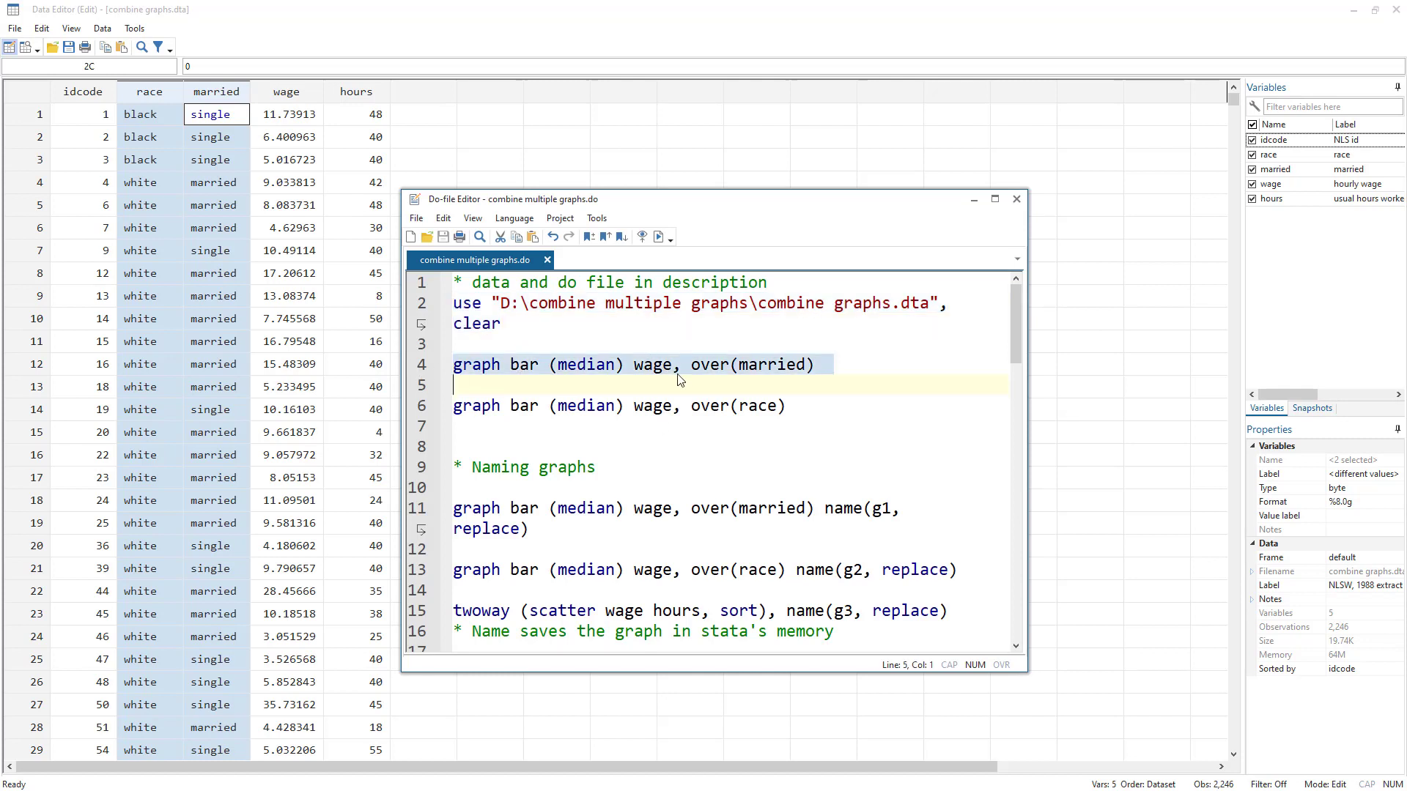
double_click(478, 366)
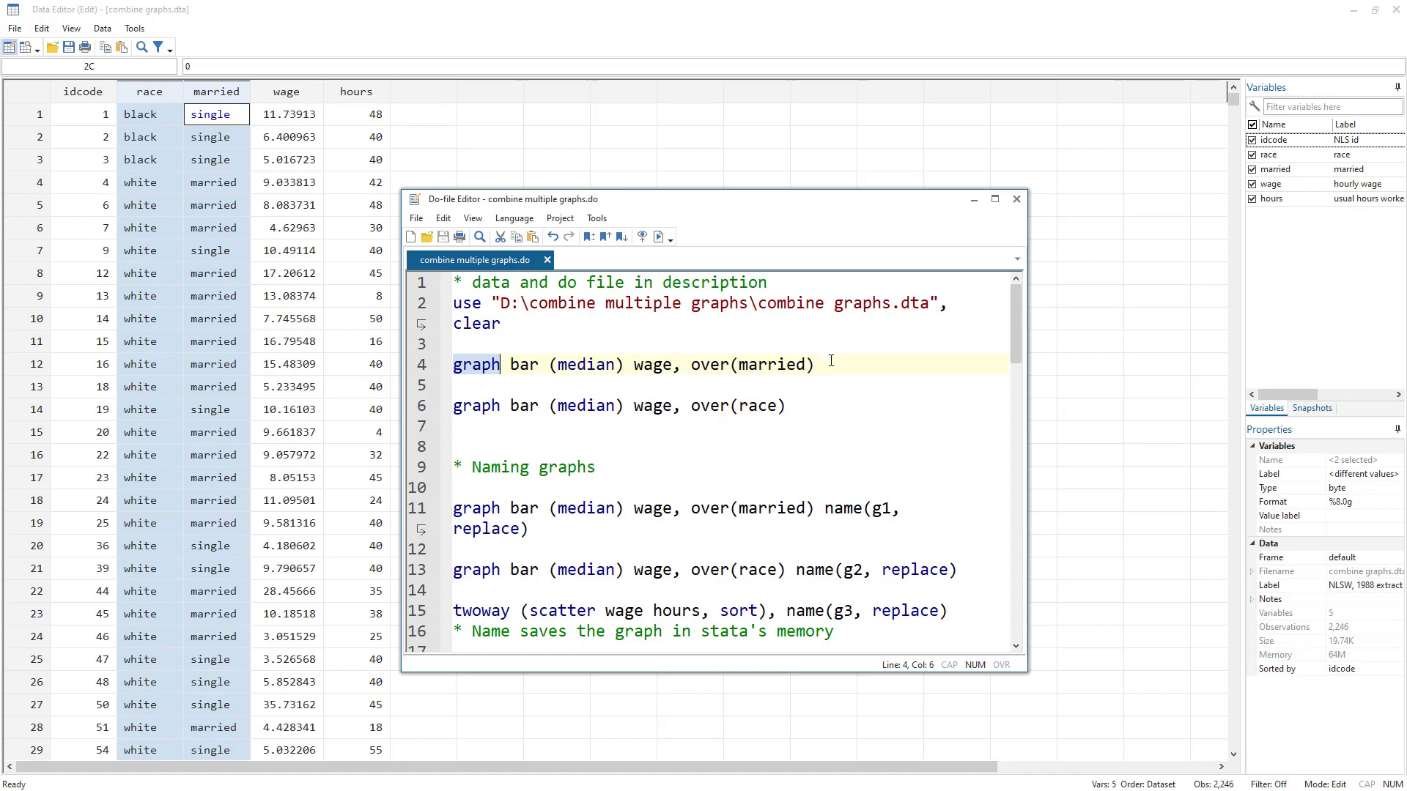
left_click_drag(831, 364, 411, 368)
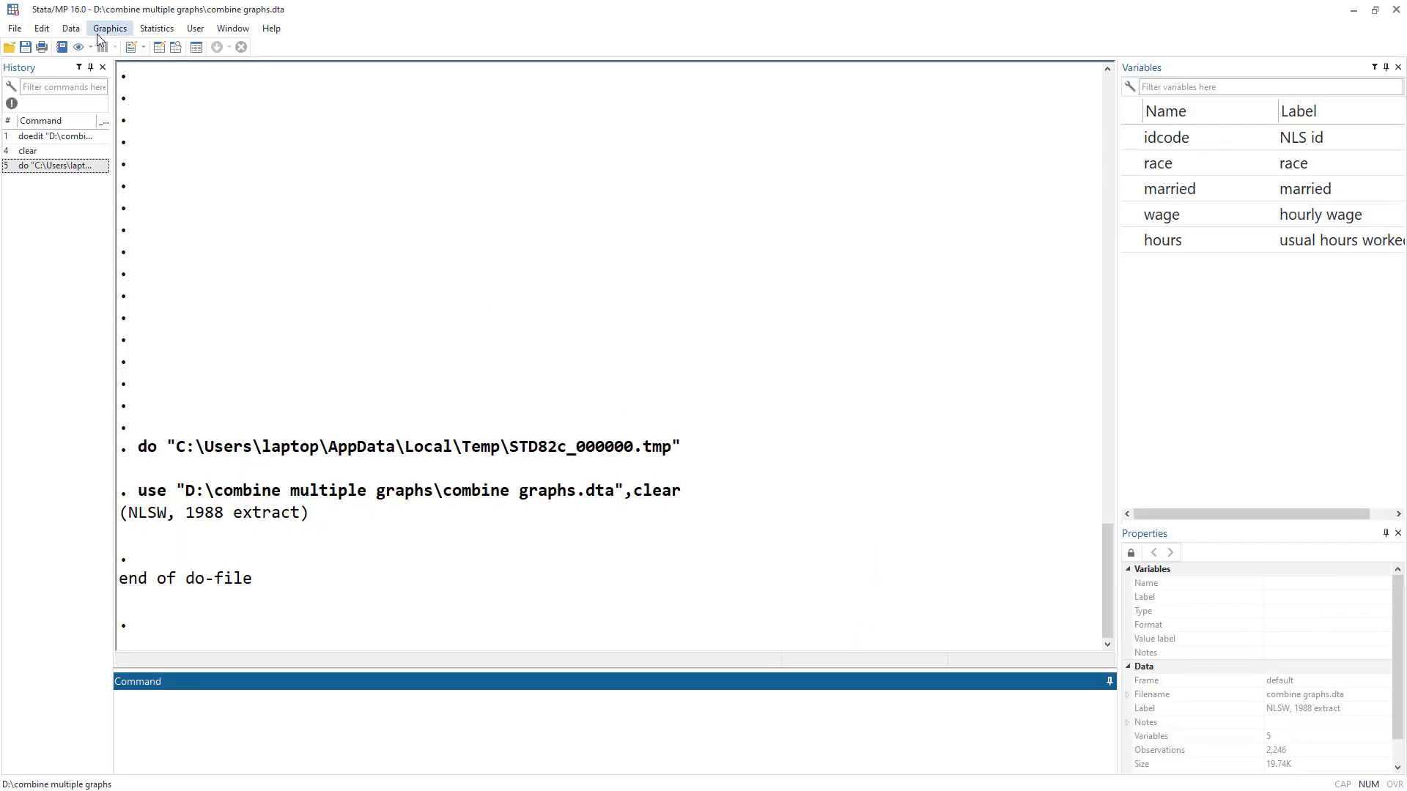
left_click(110, 28)
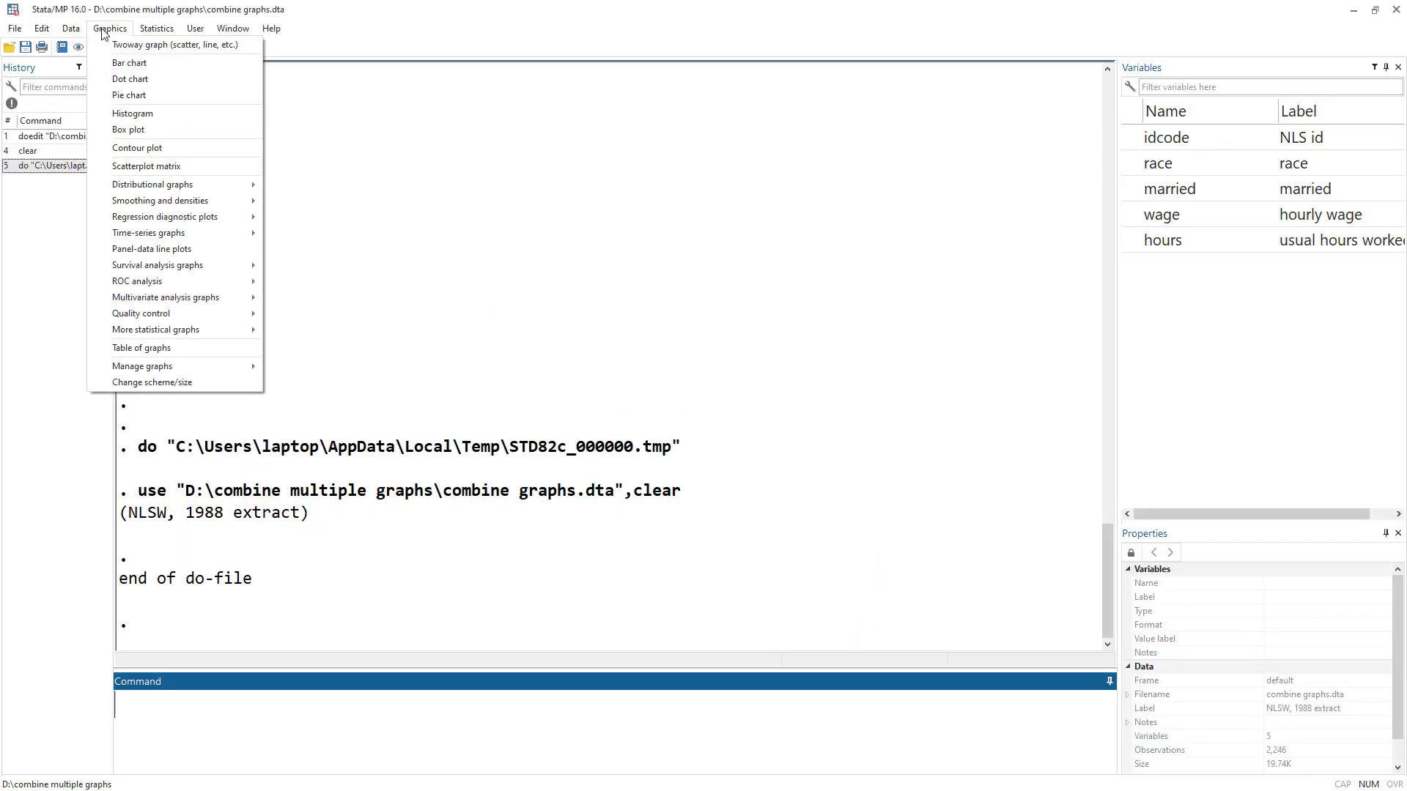
left_click(123, 65)
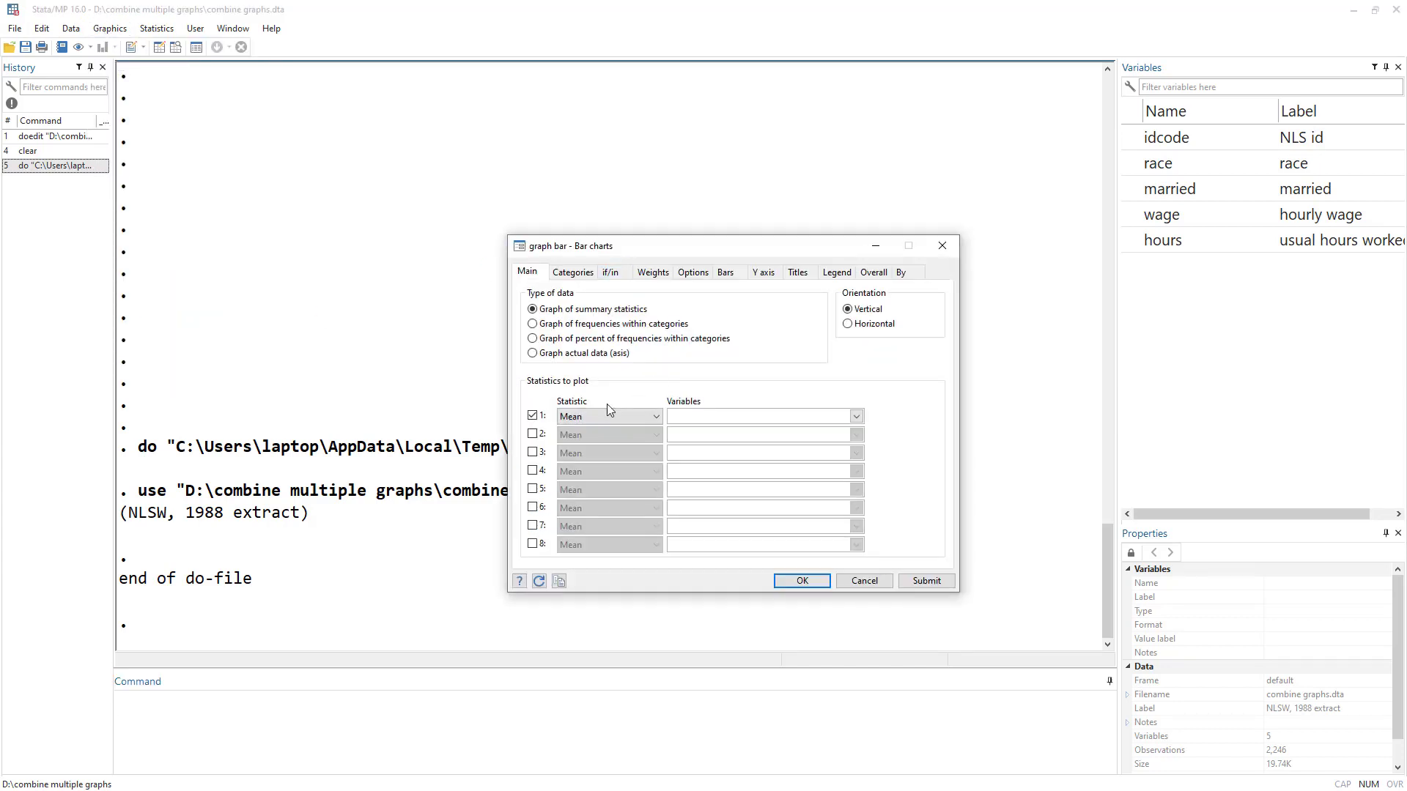
left_click(622, 417)
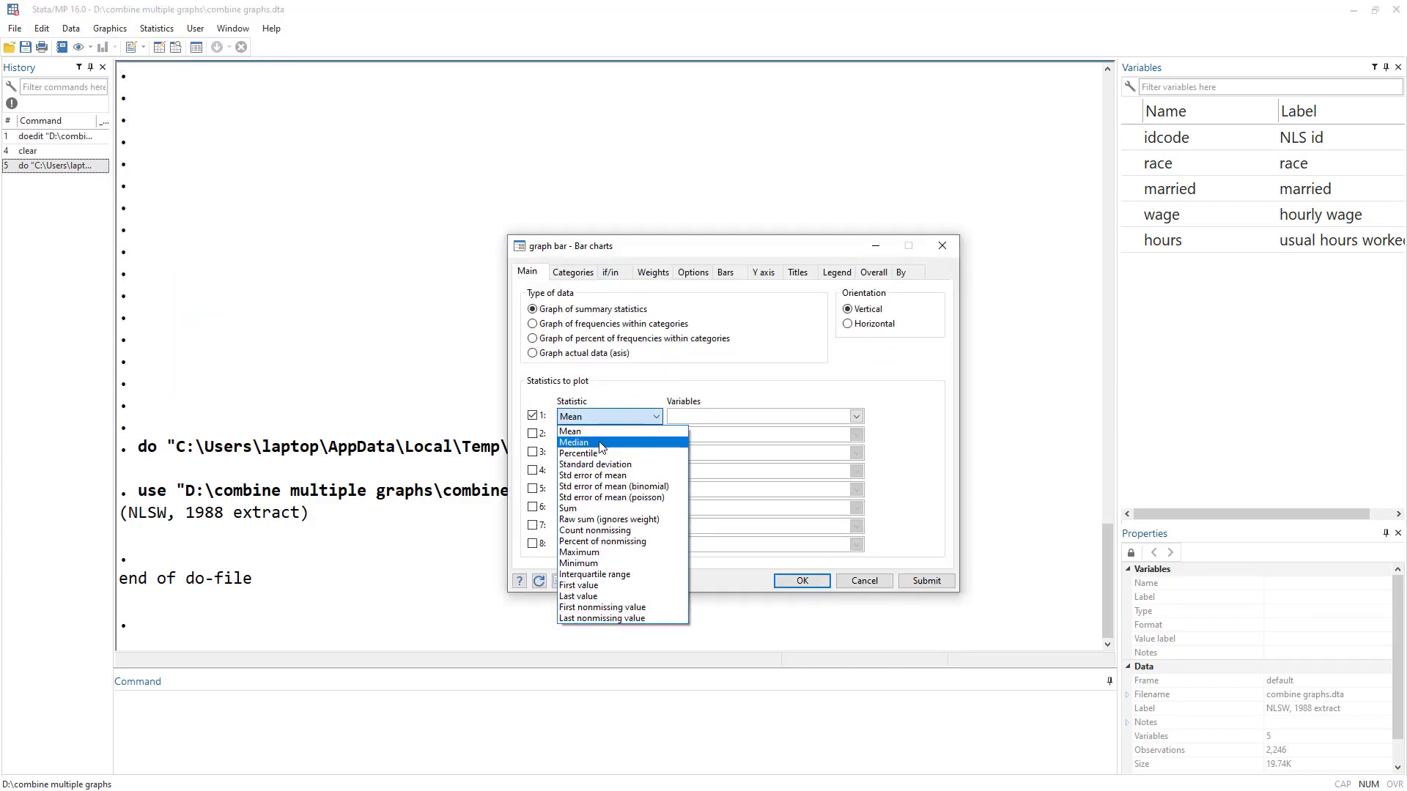
left_click(590, 444)
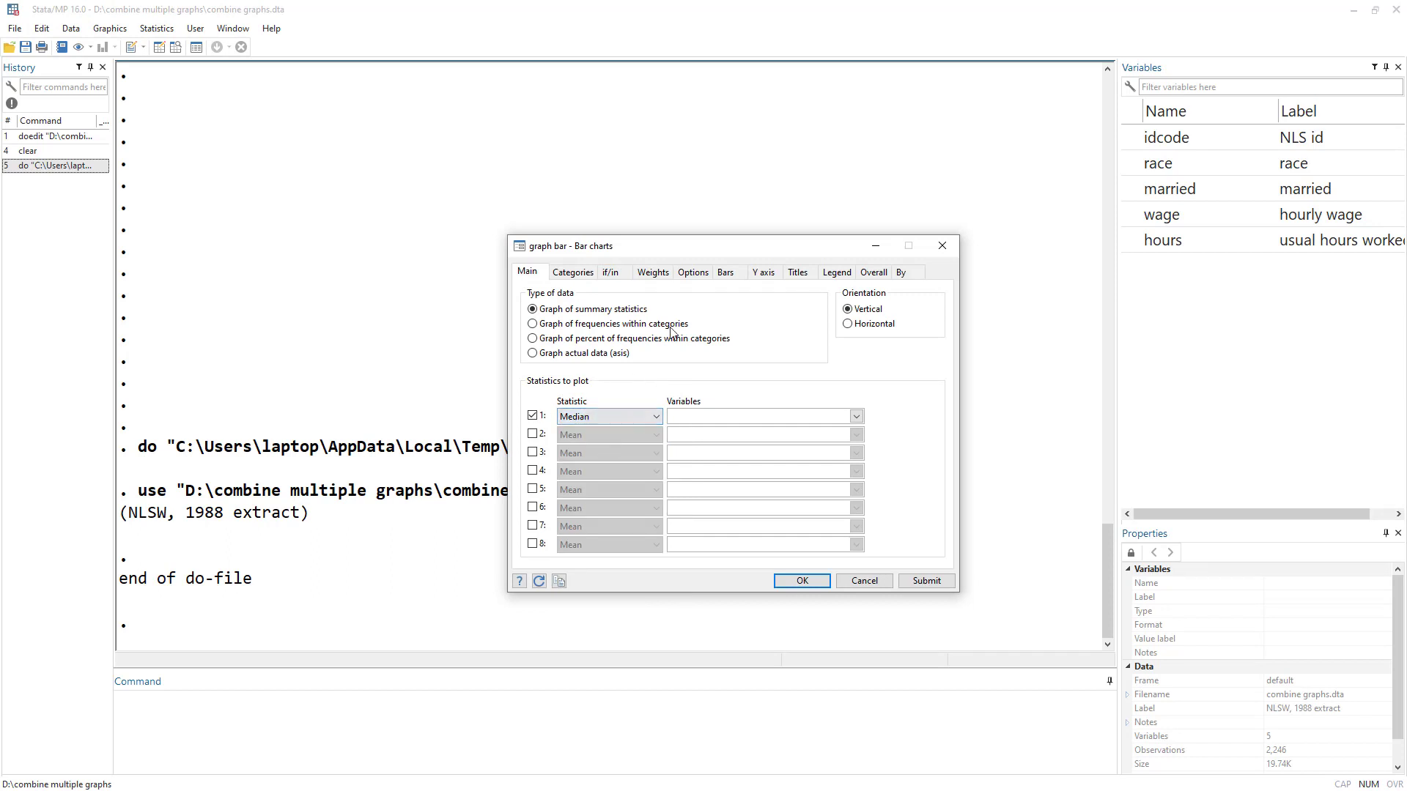
left_click(855, 417)
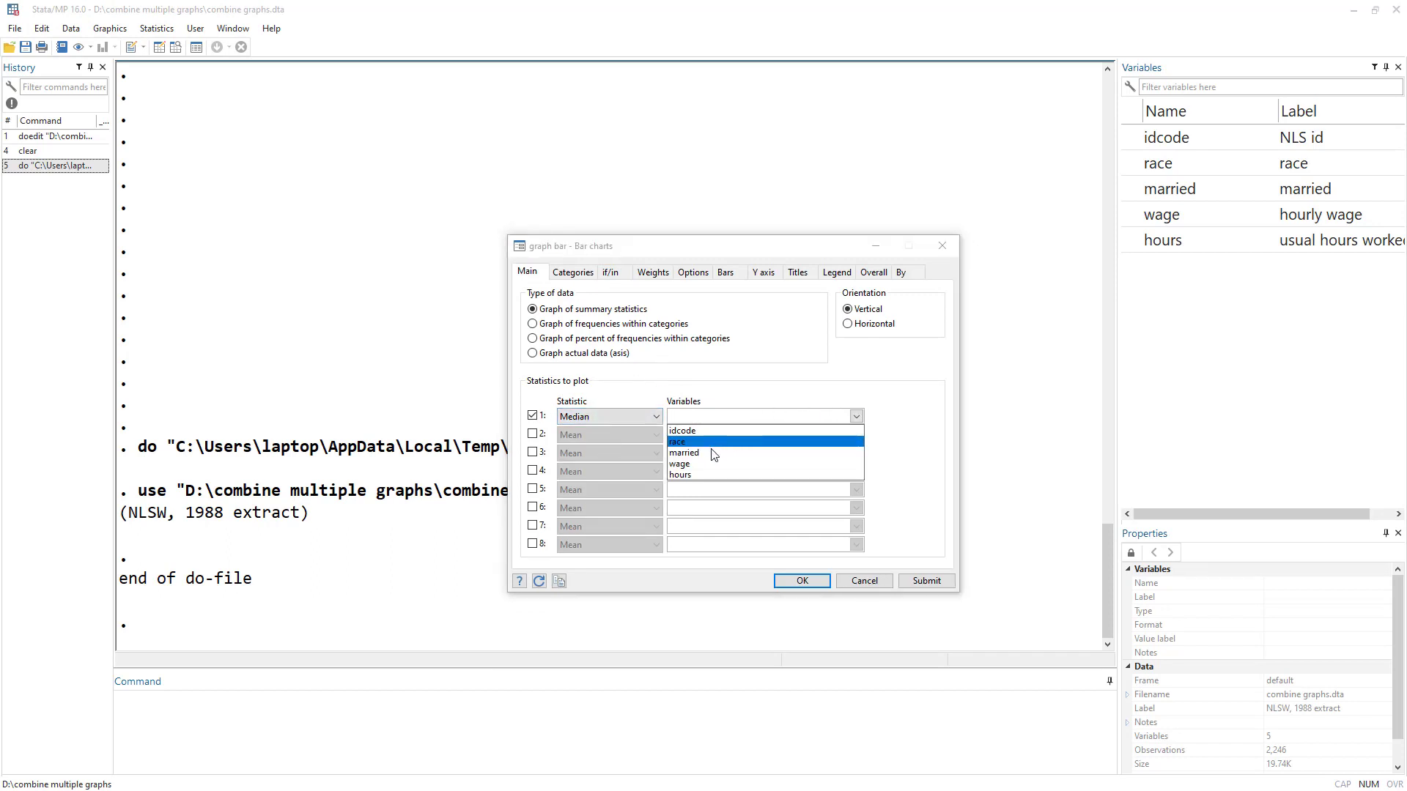
left_click(725, 463)
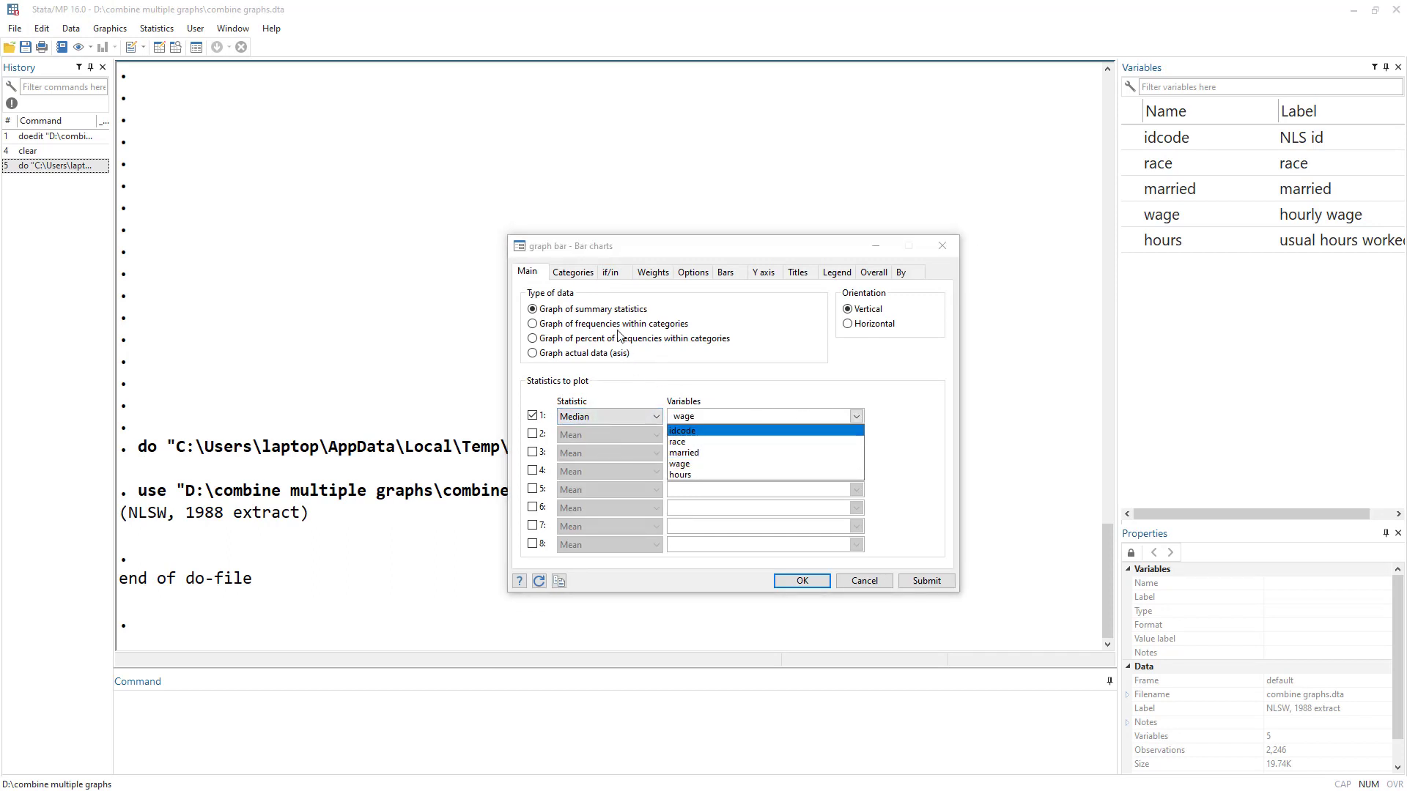
left_click(572, 275)
left_click(542, 298)
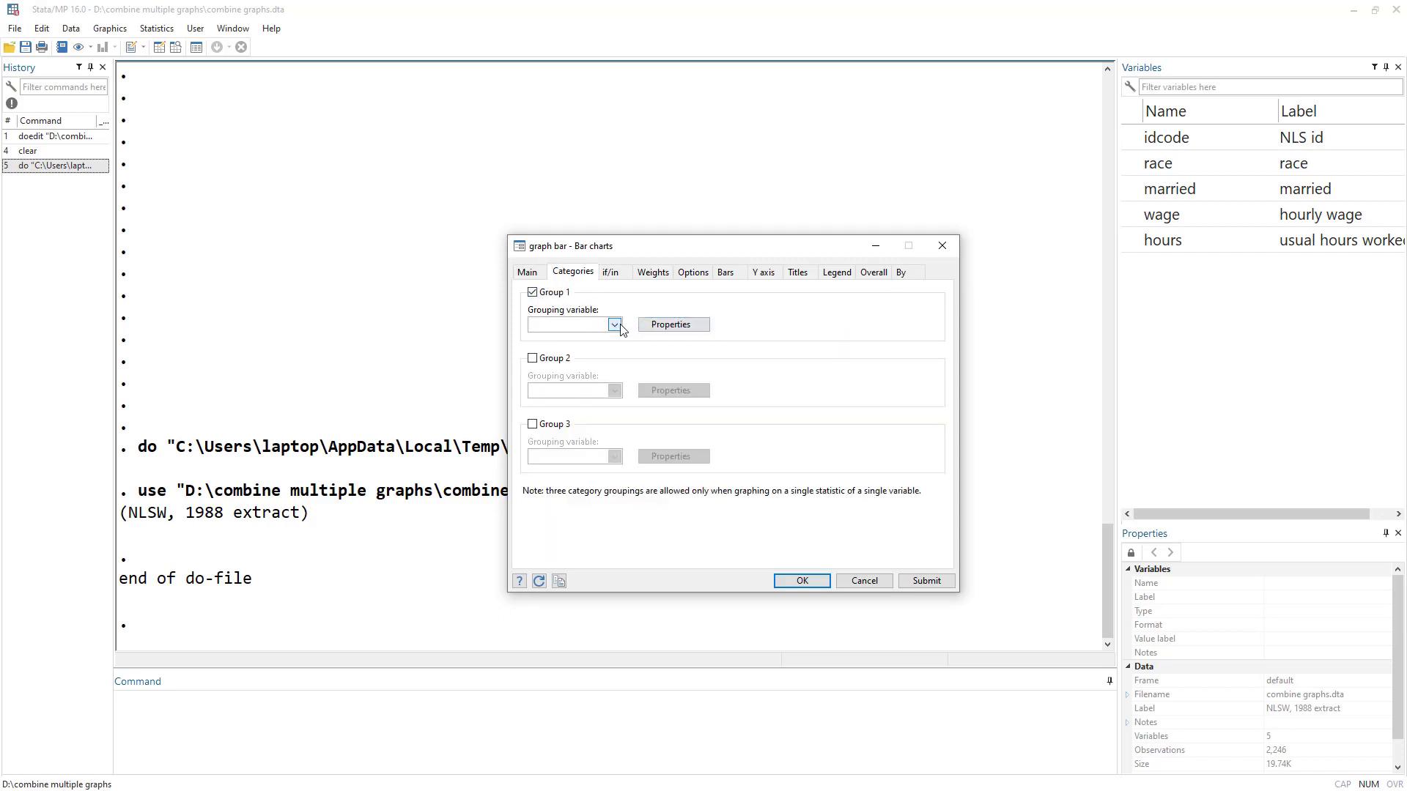
left_click(587, 326)
left_click(557, 350)
key("Escape")
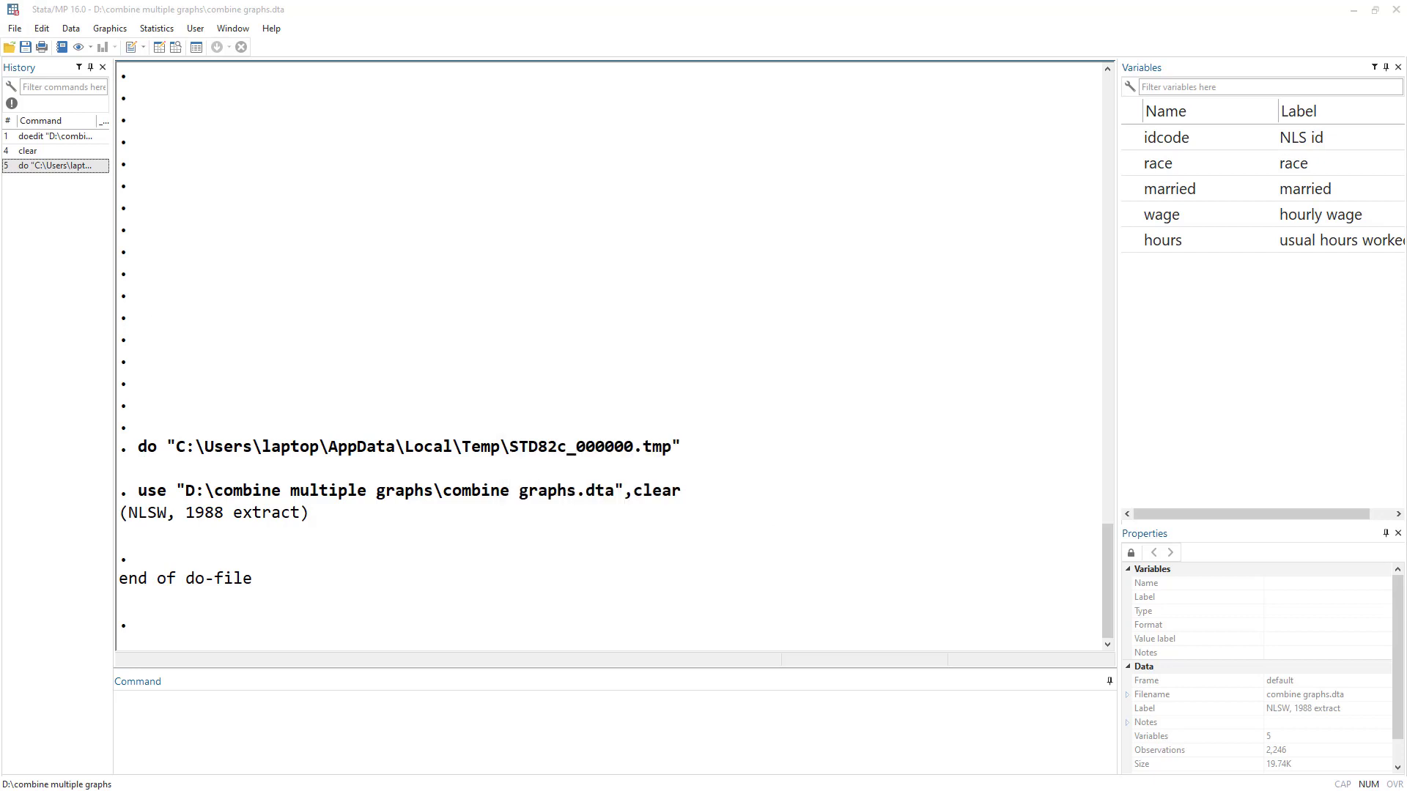
Bring back the do-file and run only line 4 to draw a bar graph of median wage over married.
key("ctrl+9")
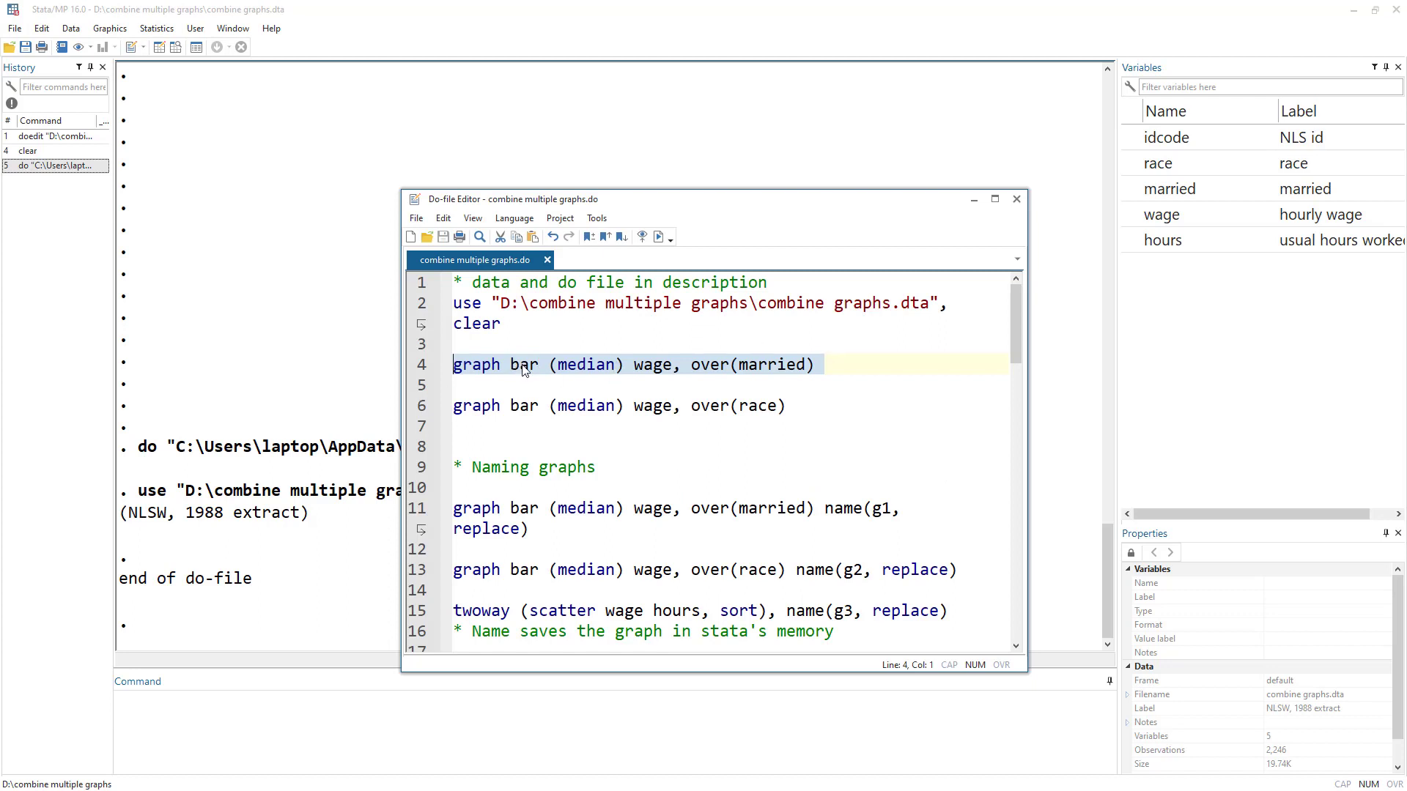
left_click(413, 370)
left_click(658, 237)
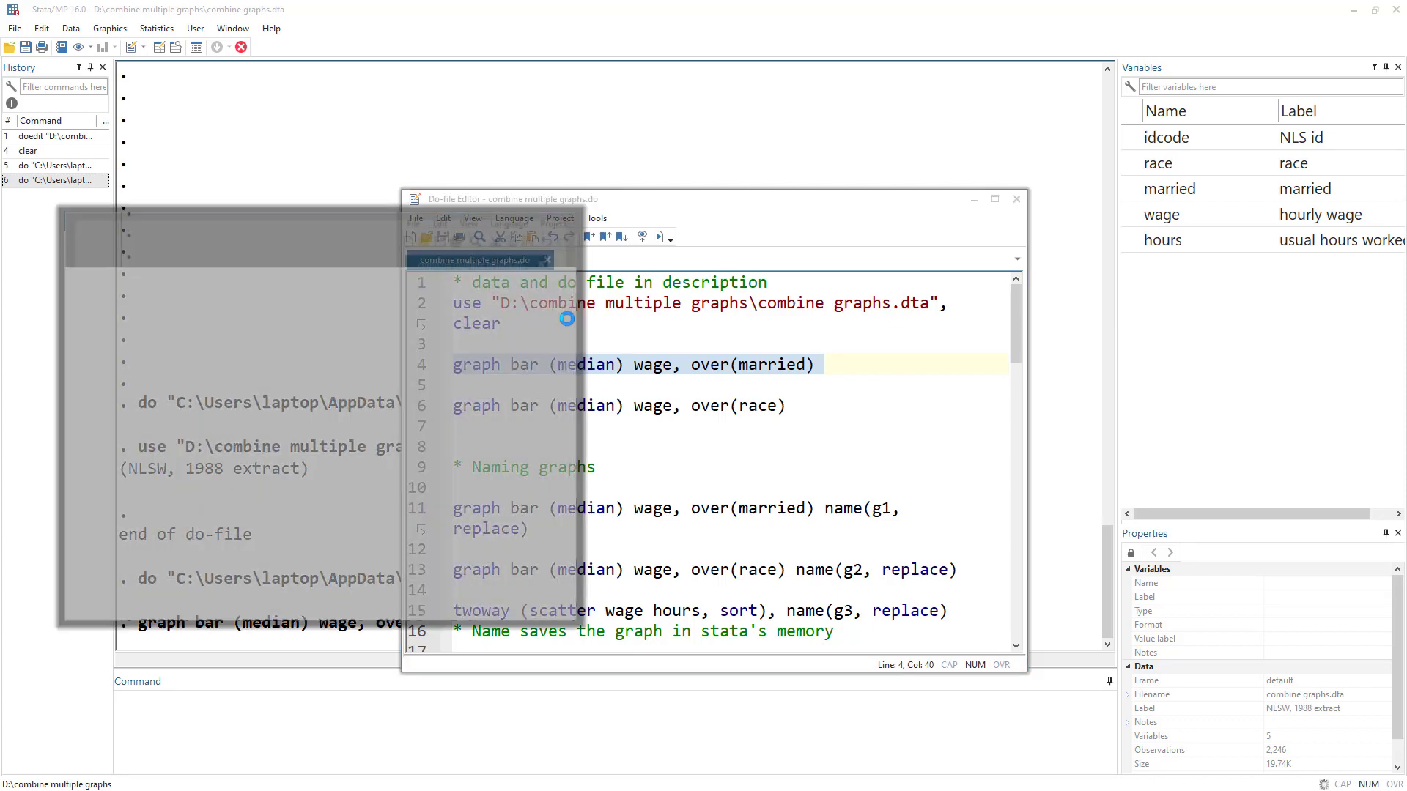
Place the do-file editor beside the graph and run line 6 to draw a bar graph of median wage over race.
left_click_drag(737, 206, 982, 207)
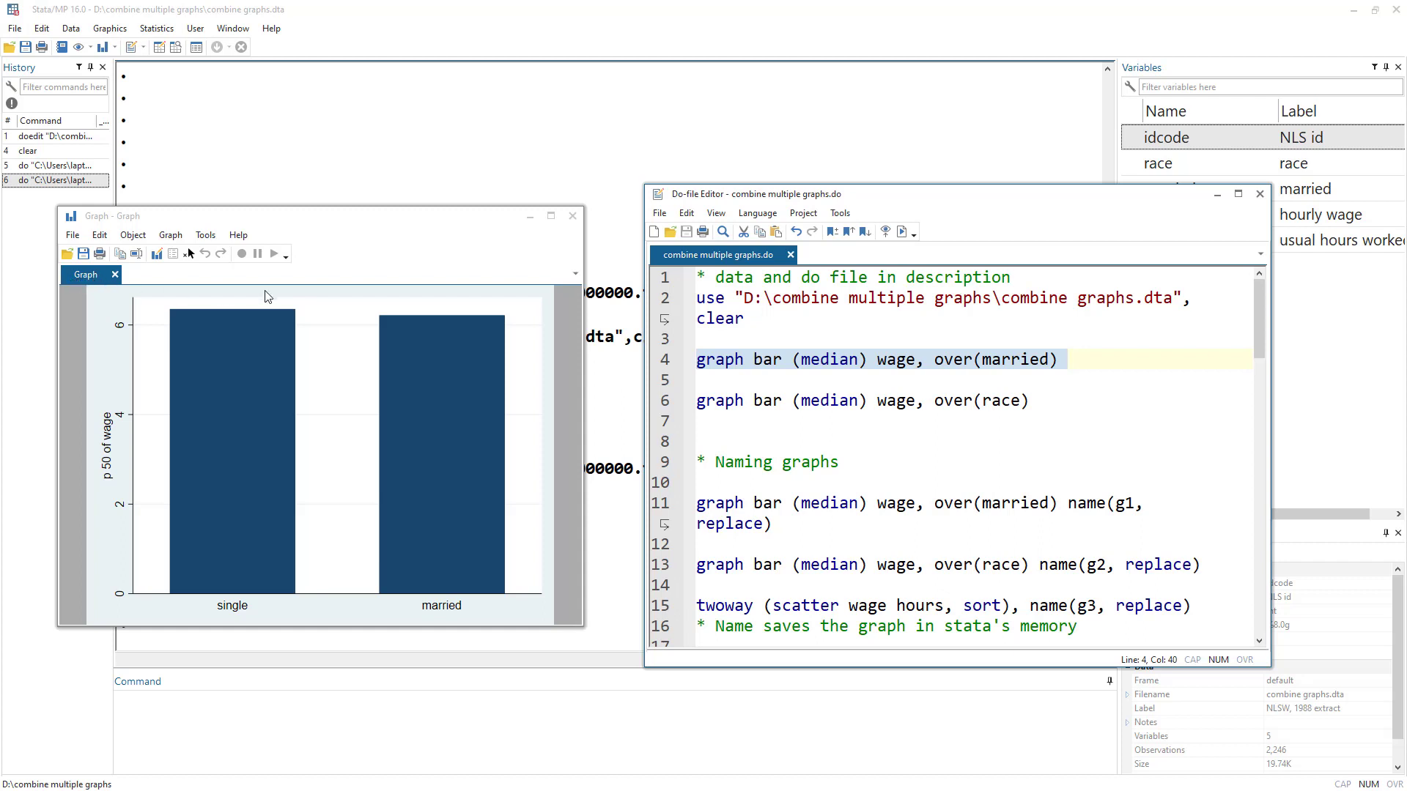
left_click(657, 403)
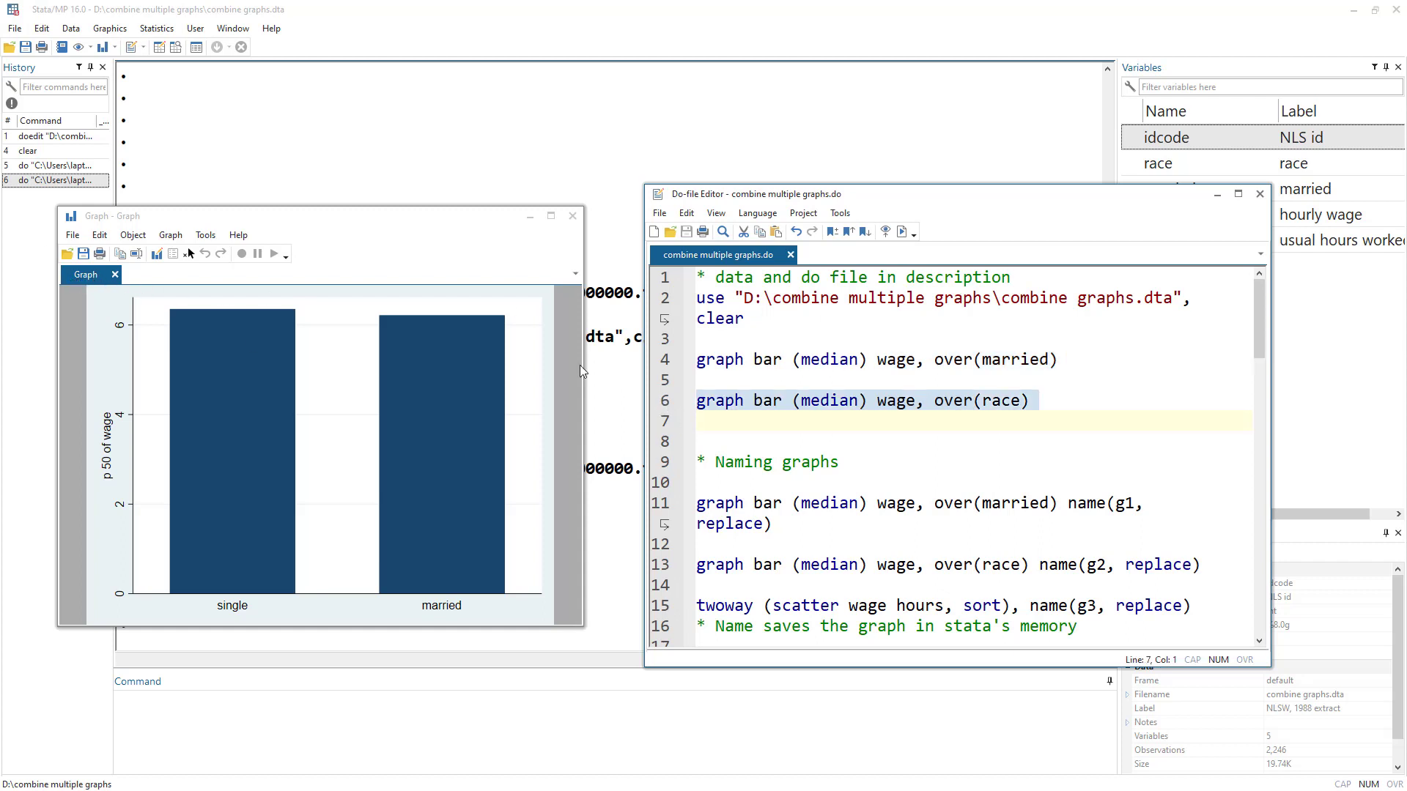
left_click(901, 231)
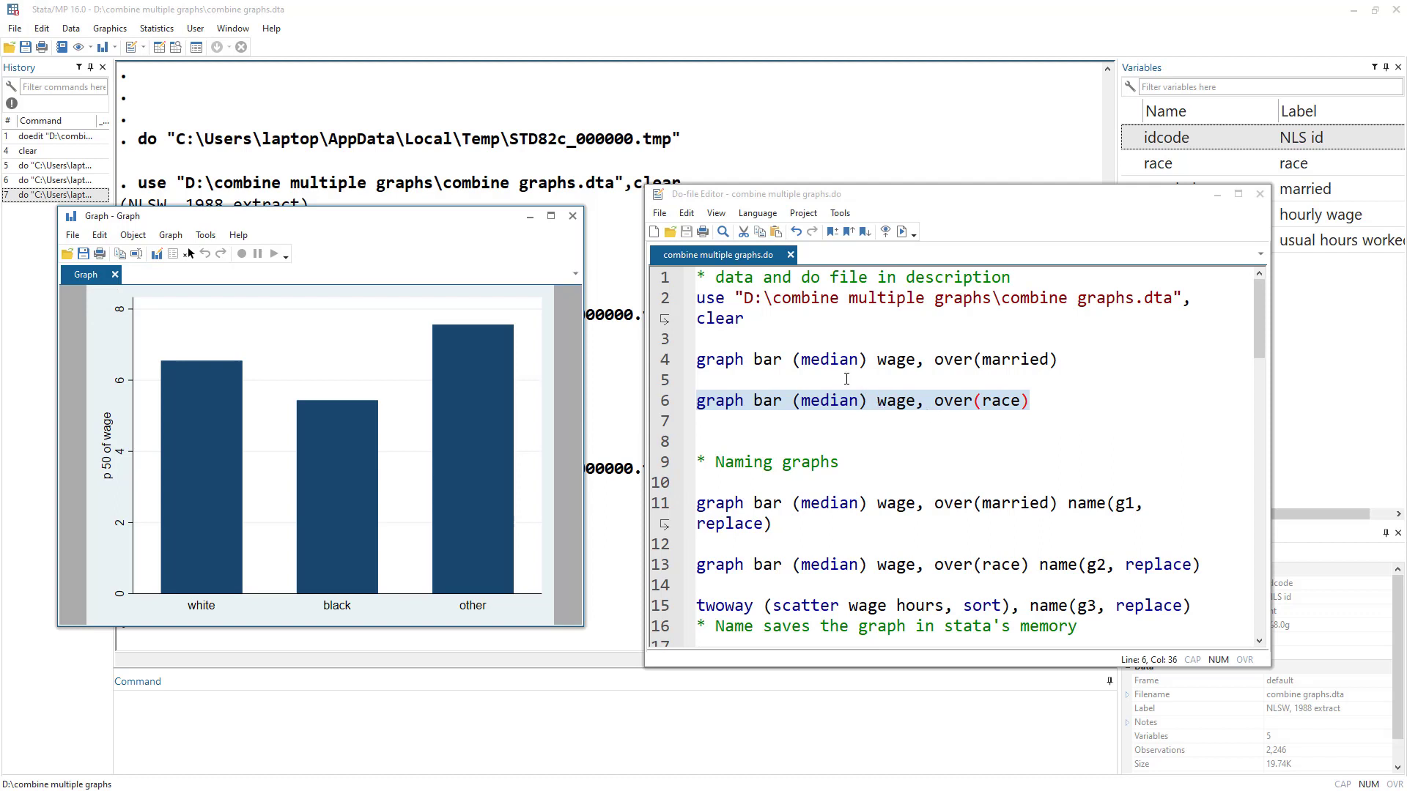
Examine the name(g1, replace) option in the do-file's Naming graphs section against the unnamed graph command.
scroll(846, 379, "down", 1)
double_click(744, 400)
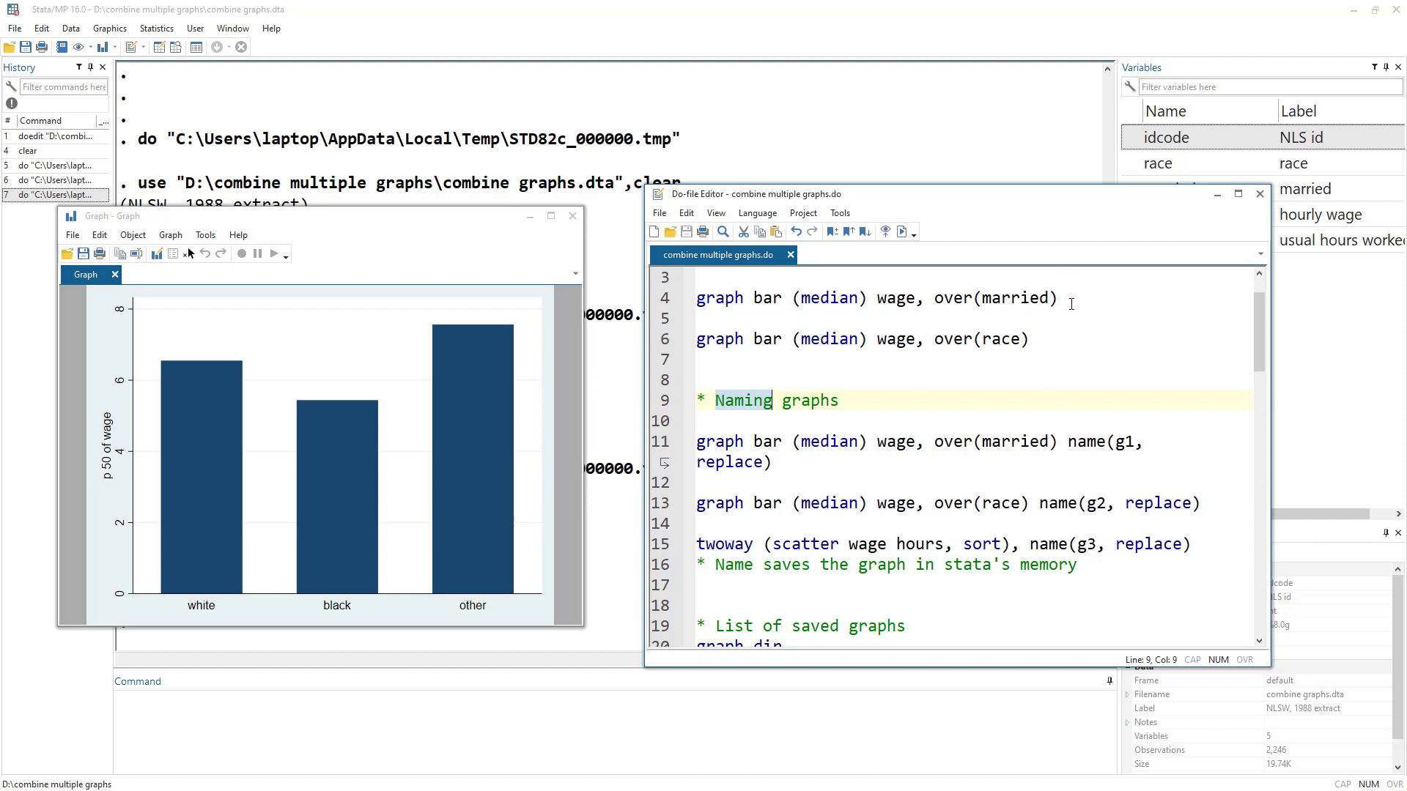
triple_click(1071, 303)
double_click(1085, 441)
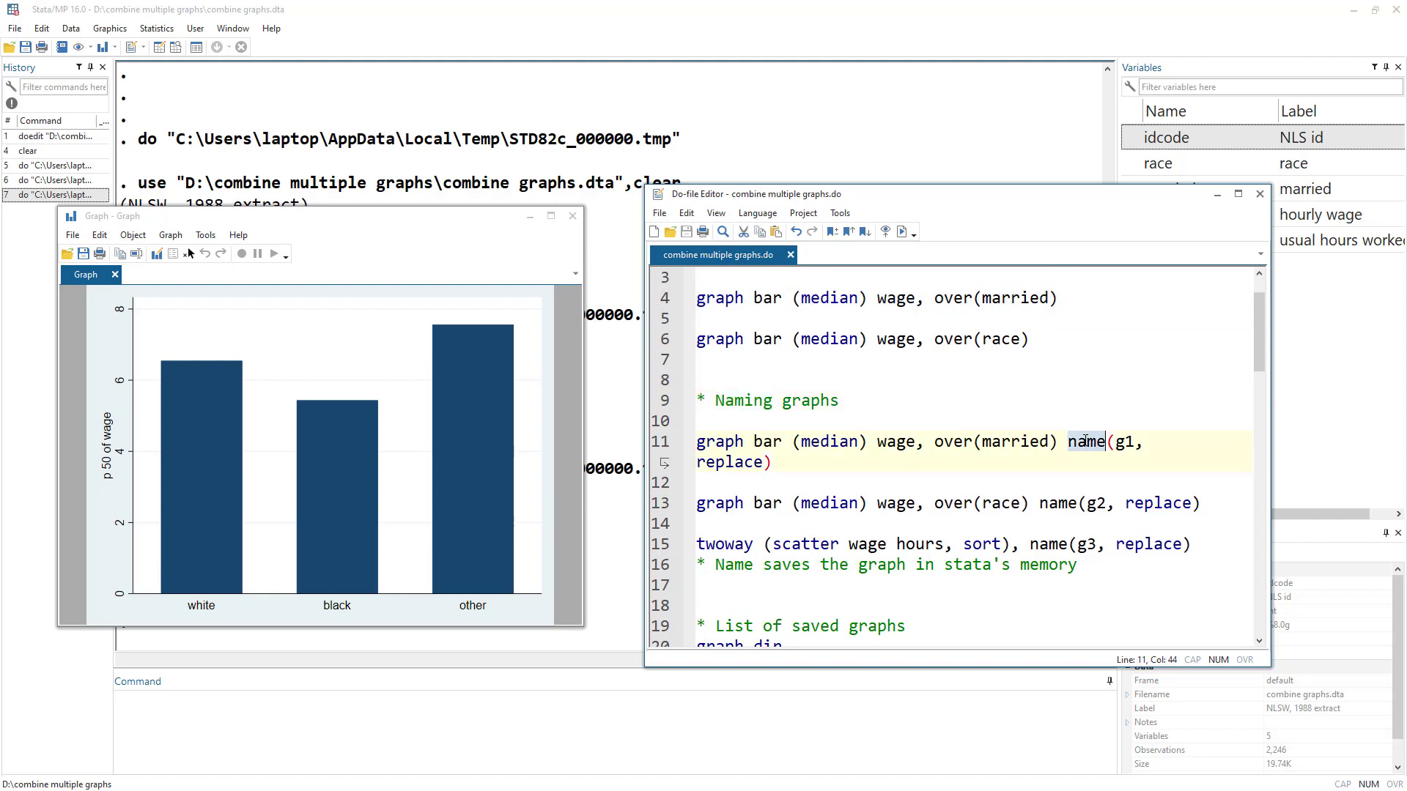
left_click(1124, 442)
left_click(1137, 449)
double_click(1062, 442)
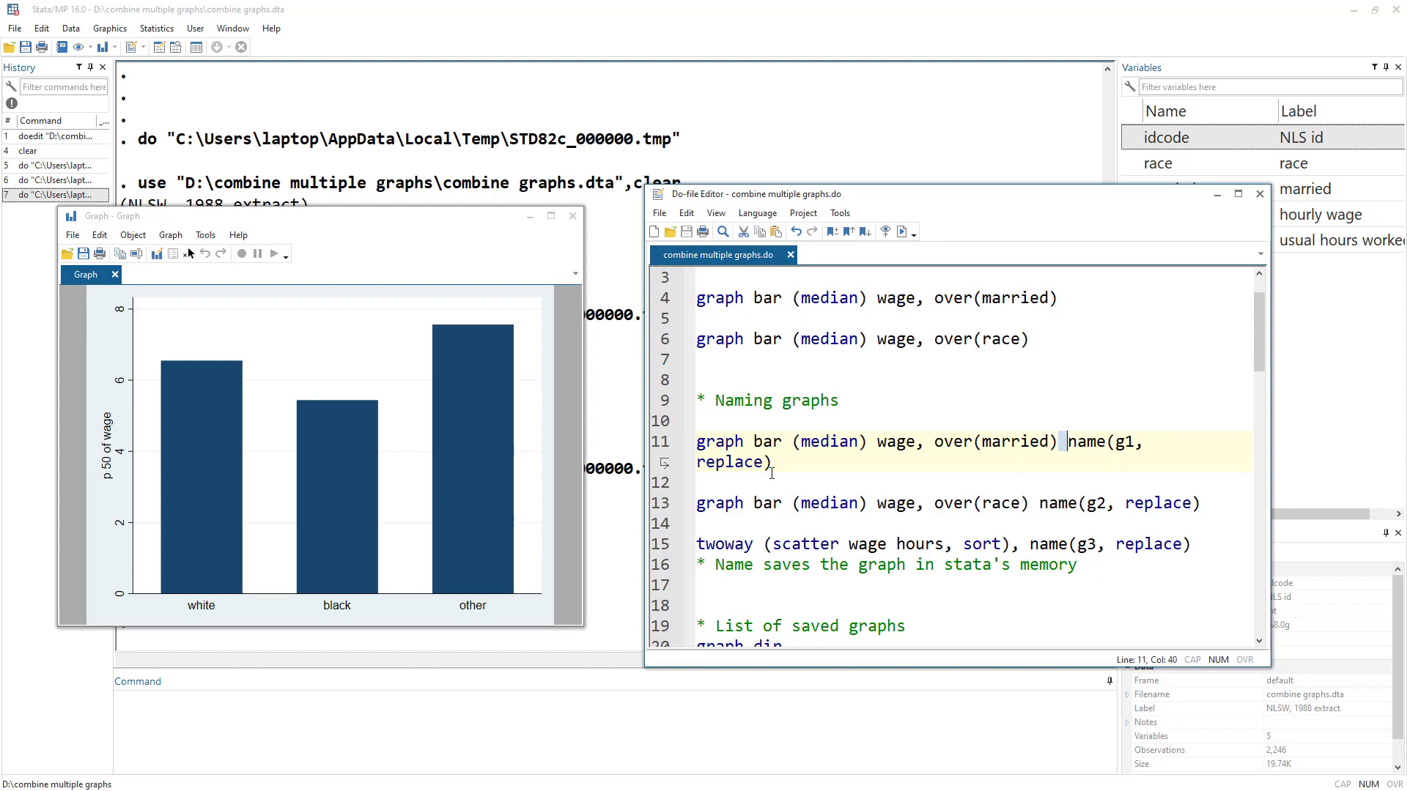
left_click(743, 464)
Run line 11 to draw the median wage bar graph over married and store it in memory as g1 with replace.
left_click_drag(1058, 442, 696, 443)
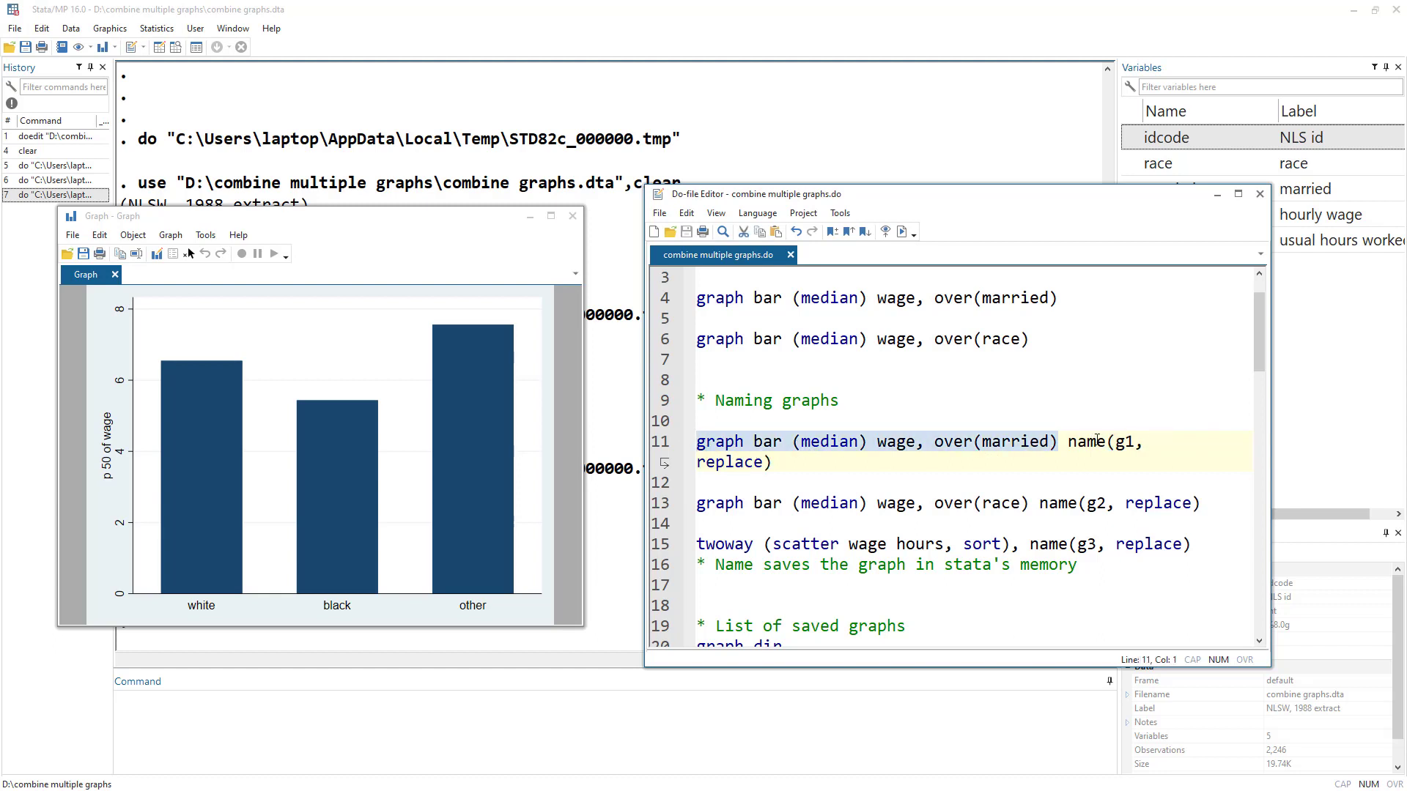
double_click(1097, 440)
left_click(663, 444)
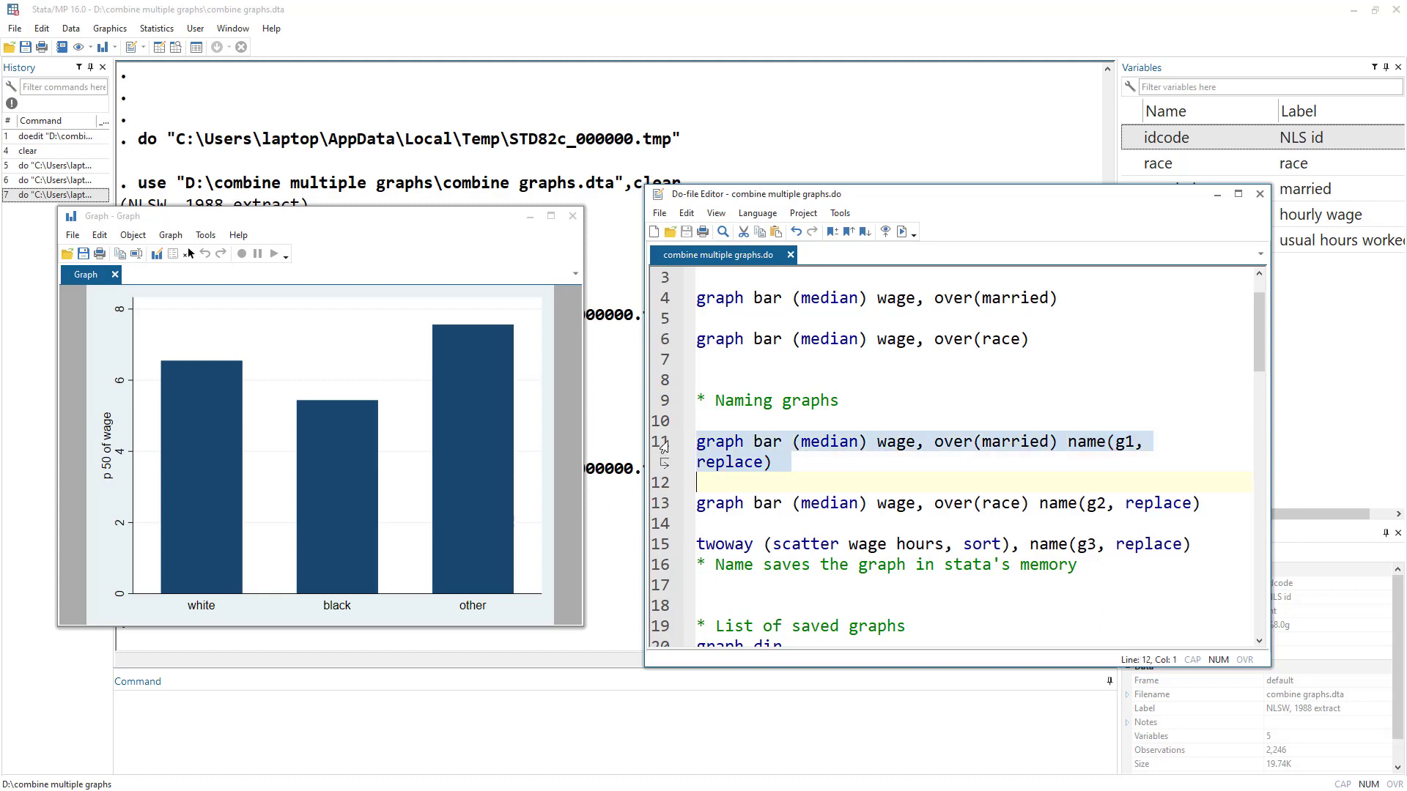
left_click(902, 232)
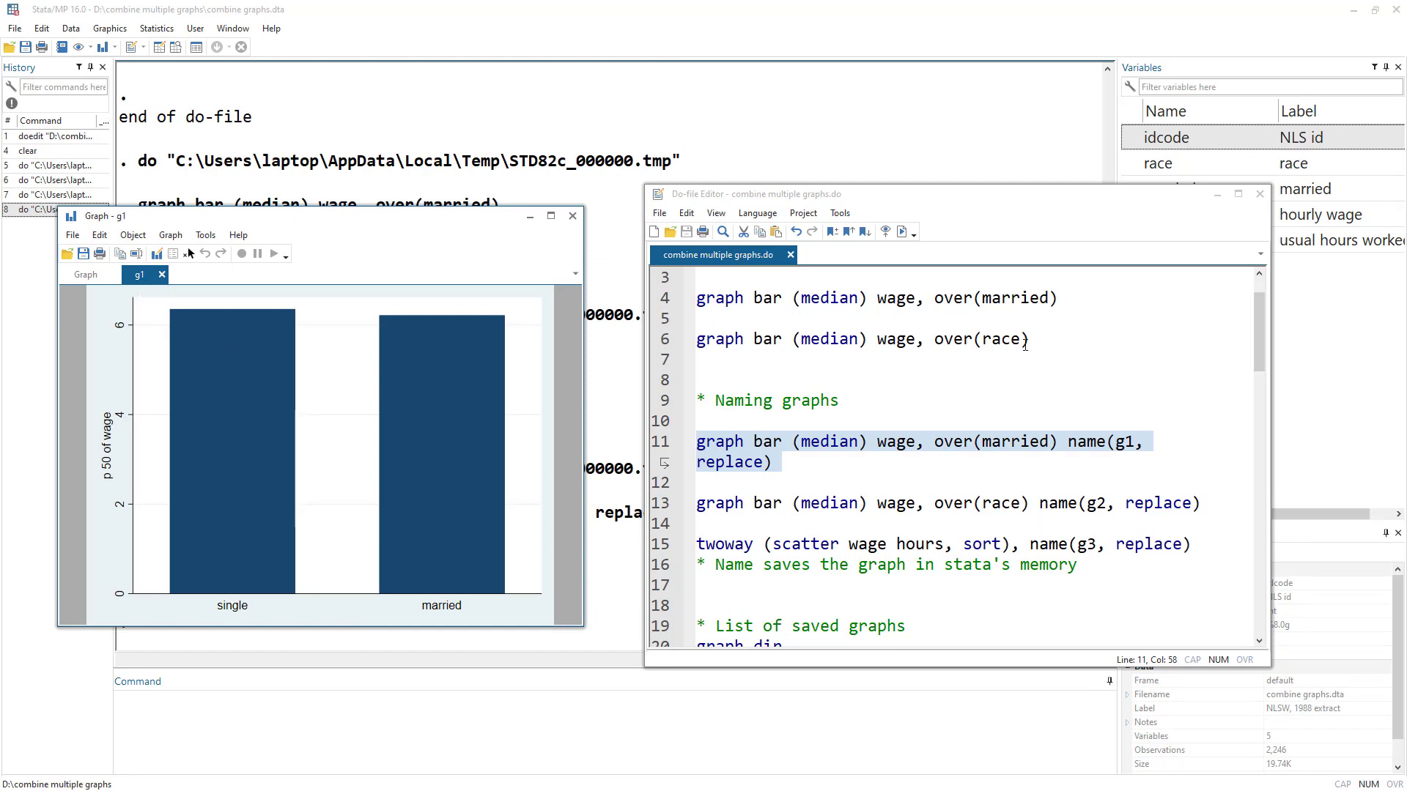
Run line 13 to draw the median wage bar graph over race and store it in memory as g2 with replace.
left_click_drag(1025, 342, 691, 343)
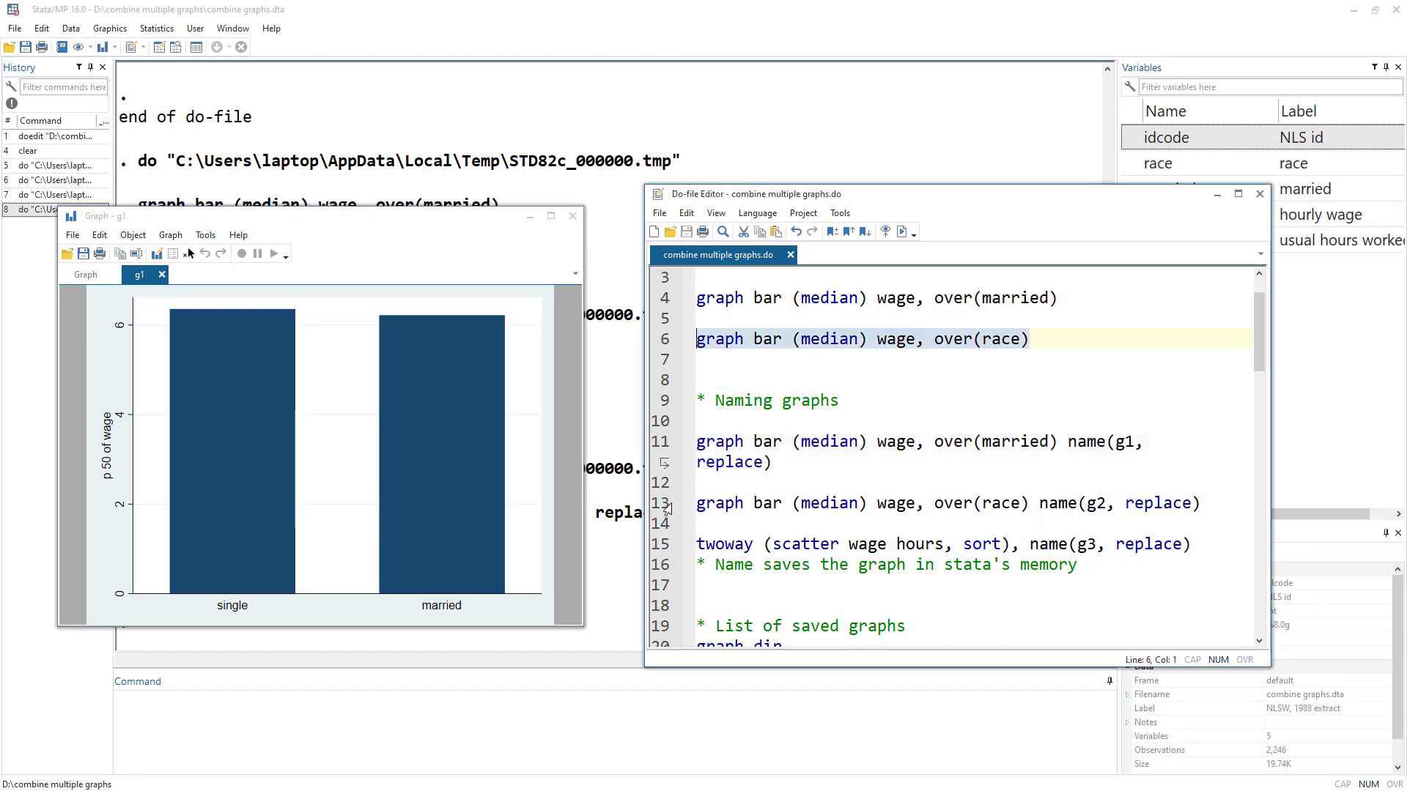
left_click(669, 502)
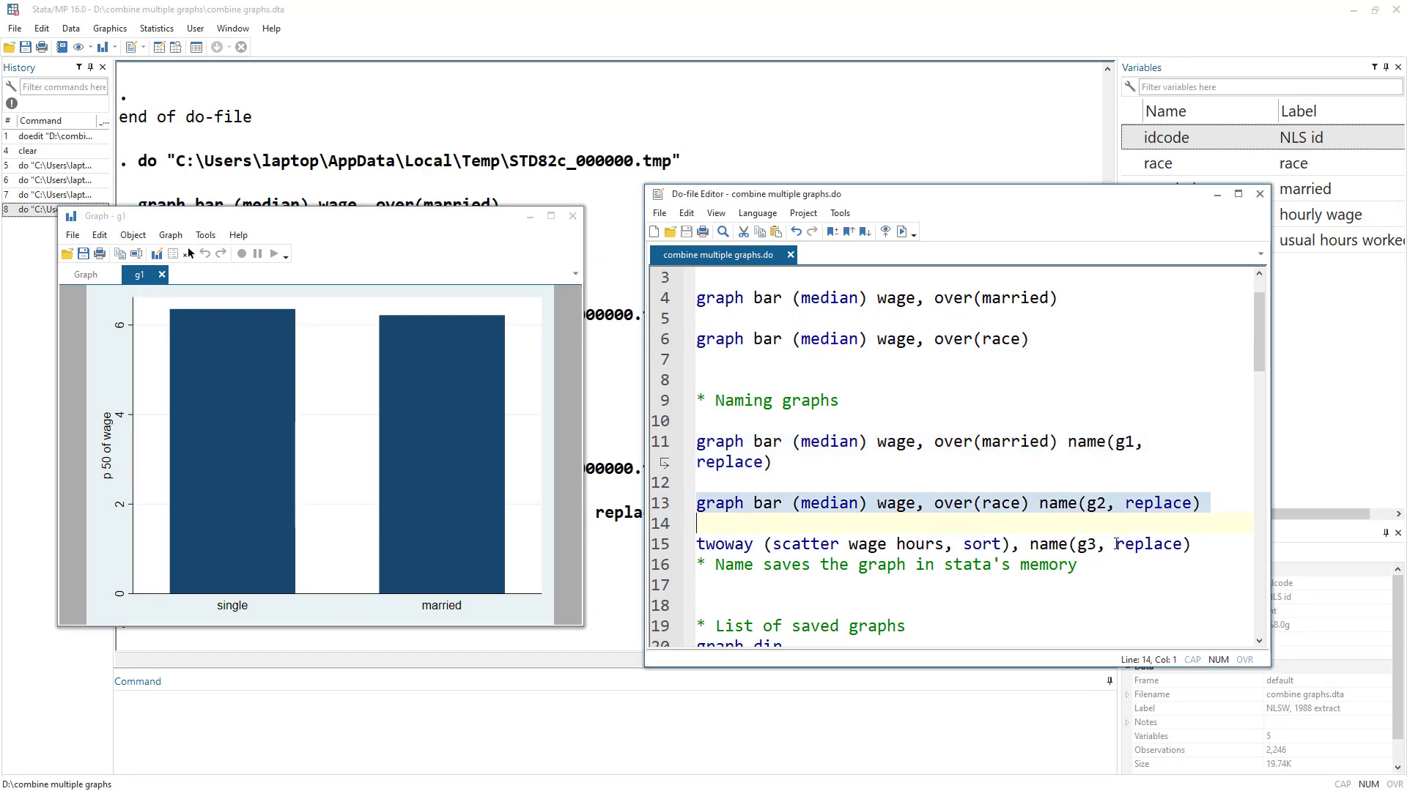
left_click(902, 231)
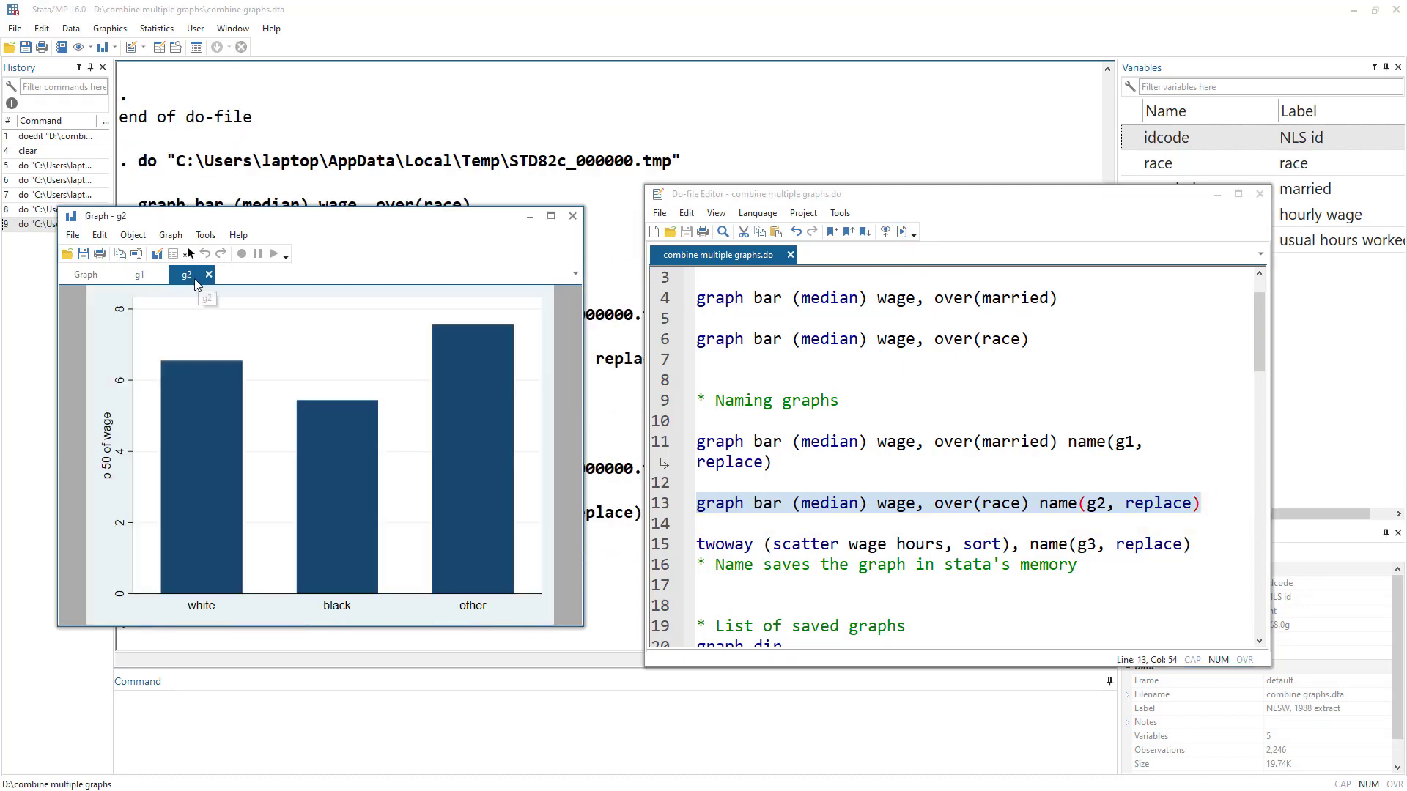
Run line 15 to draw the wage against hours scatter plot named g3, and move the graph window off the do-file's left side.
scroll(807, 526, "down", 1)
scroll(807, 526, "down", 1)
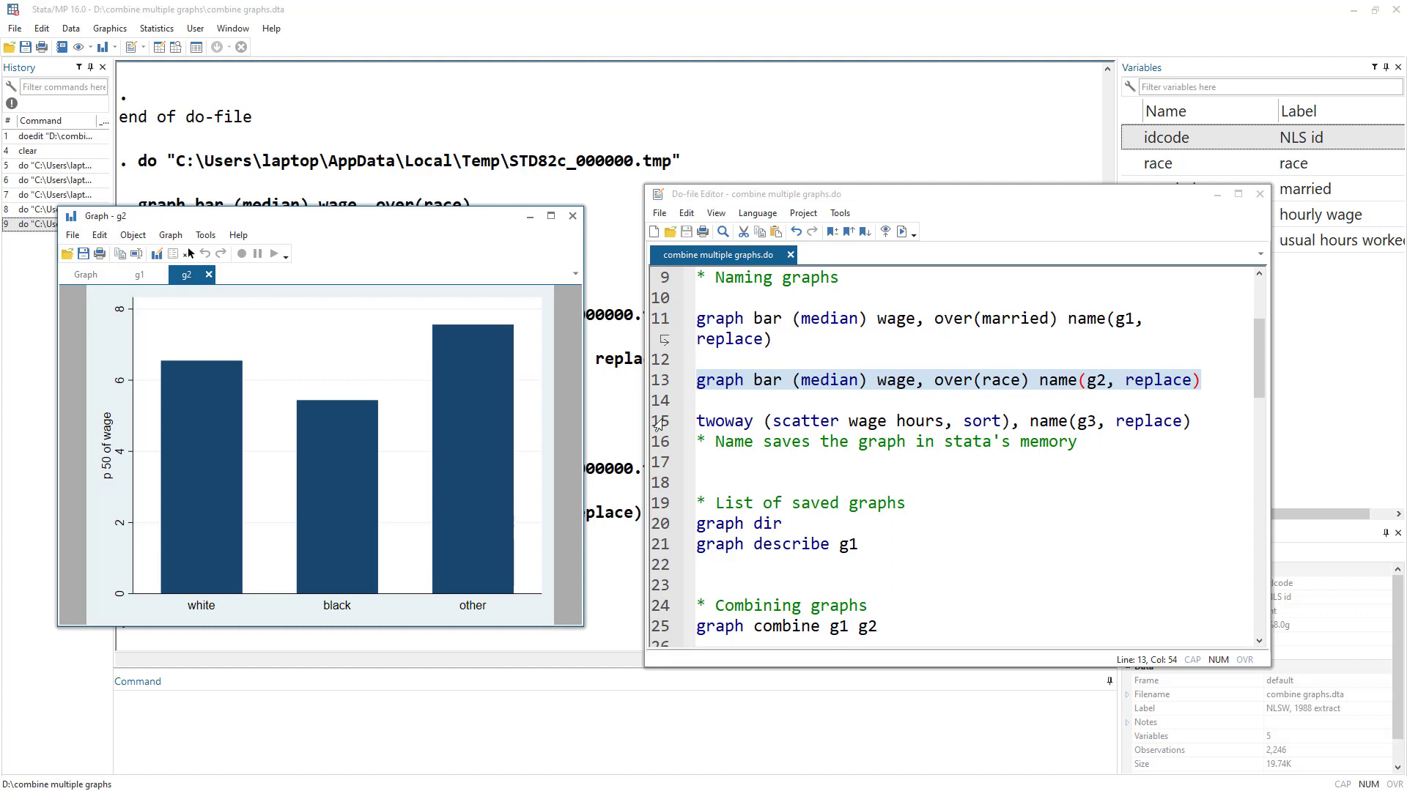
left_click(656, 425)
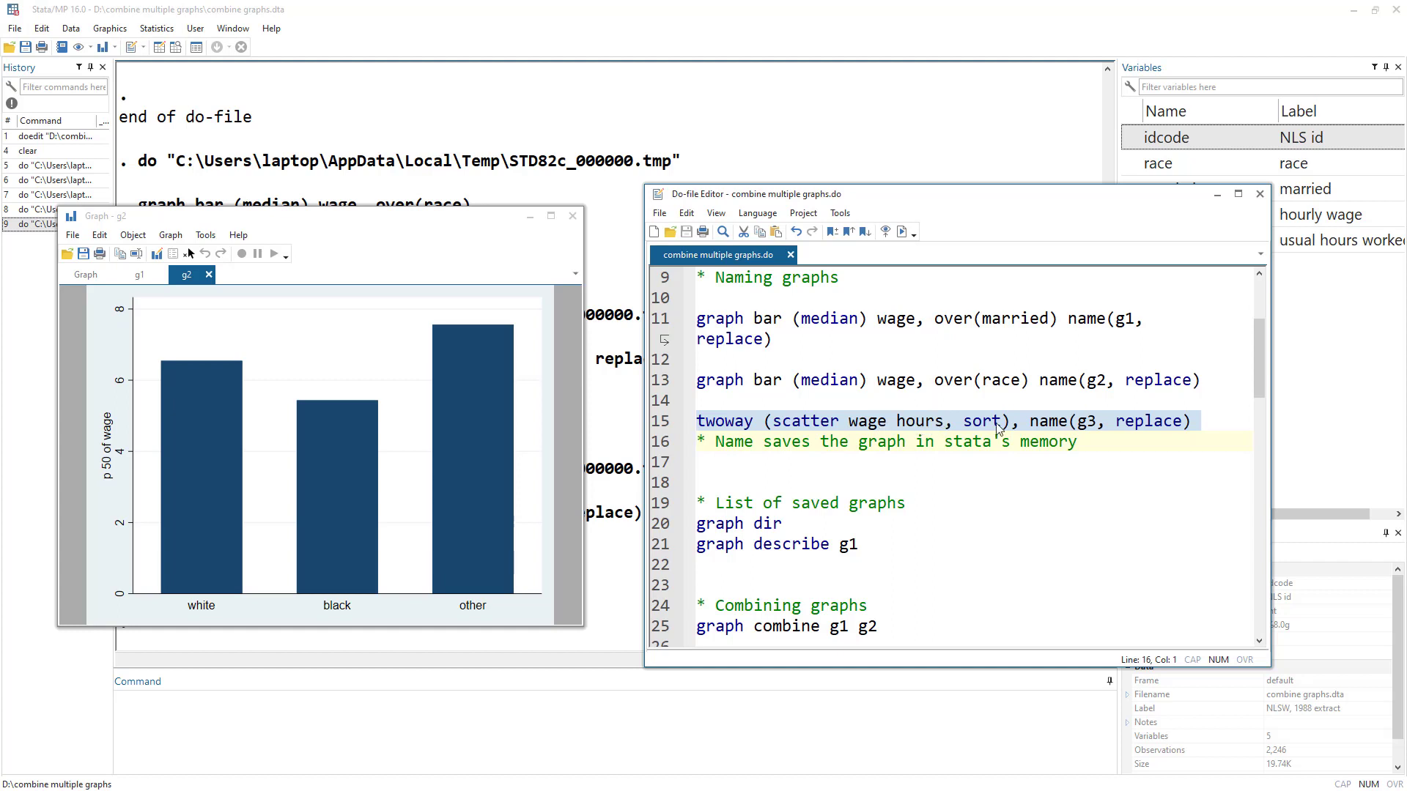
left_click(900, 231)
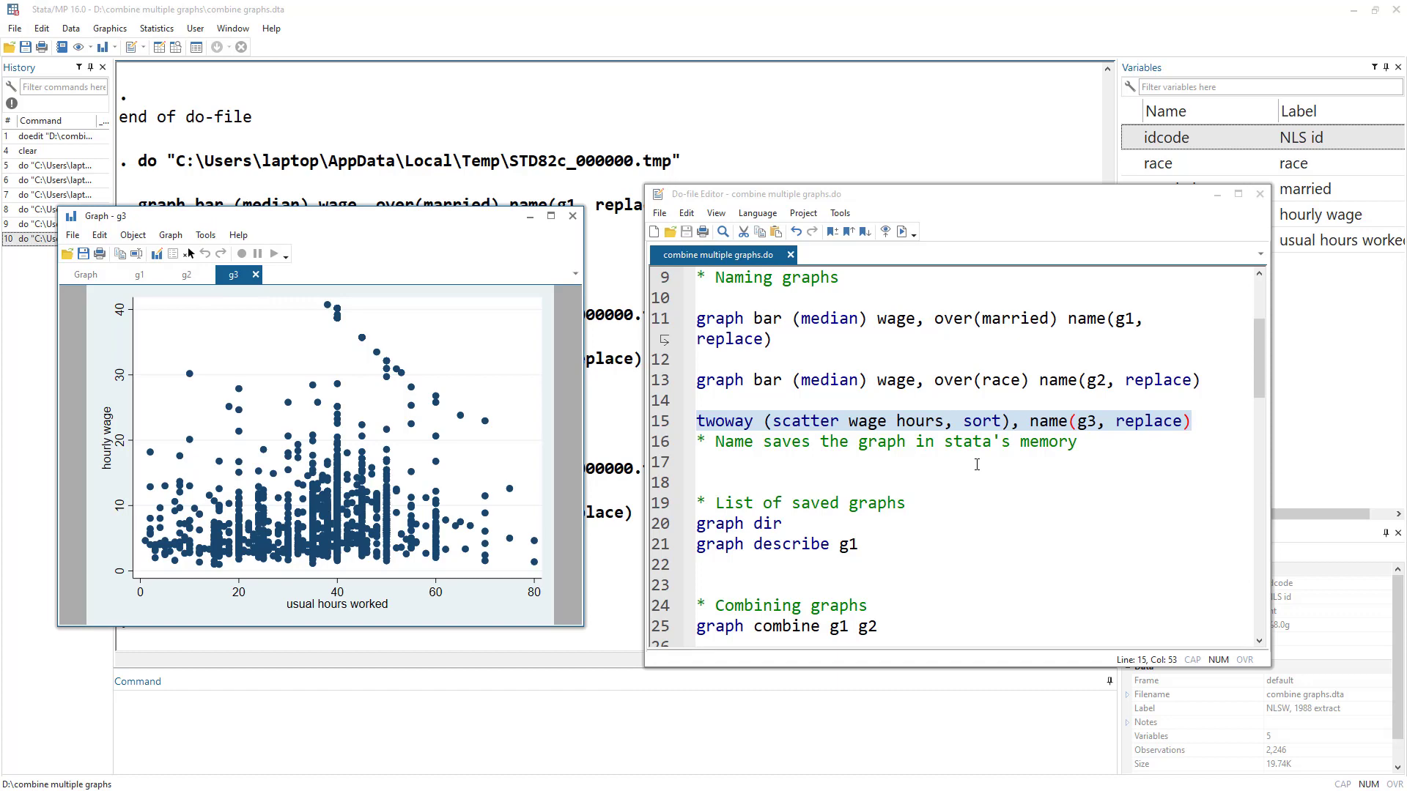
left_click_drag(377, 217, 550, 19)
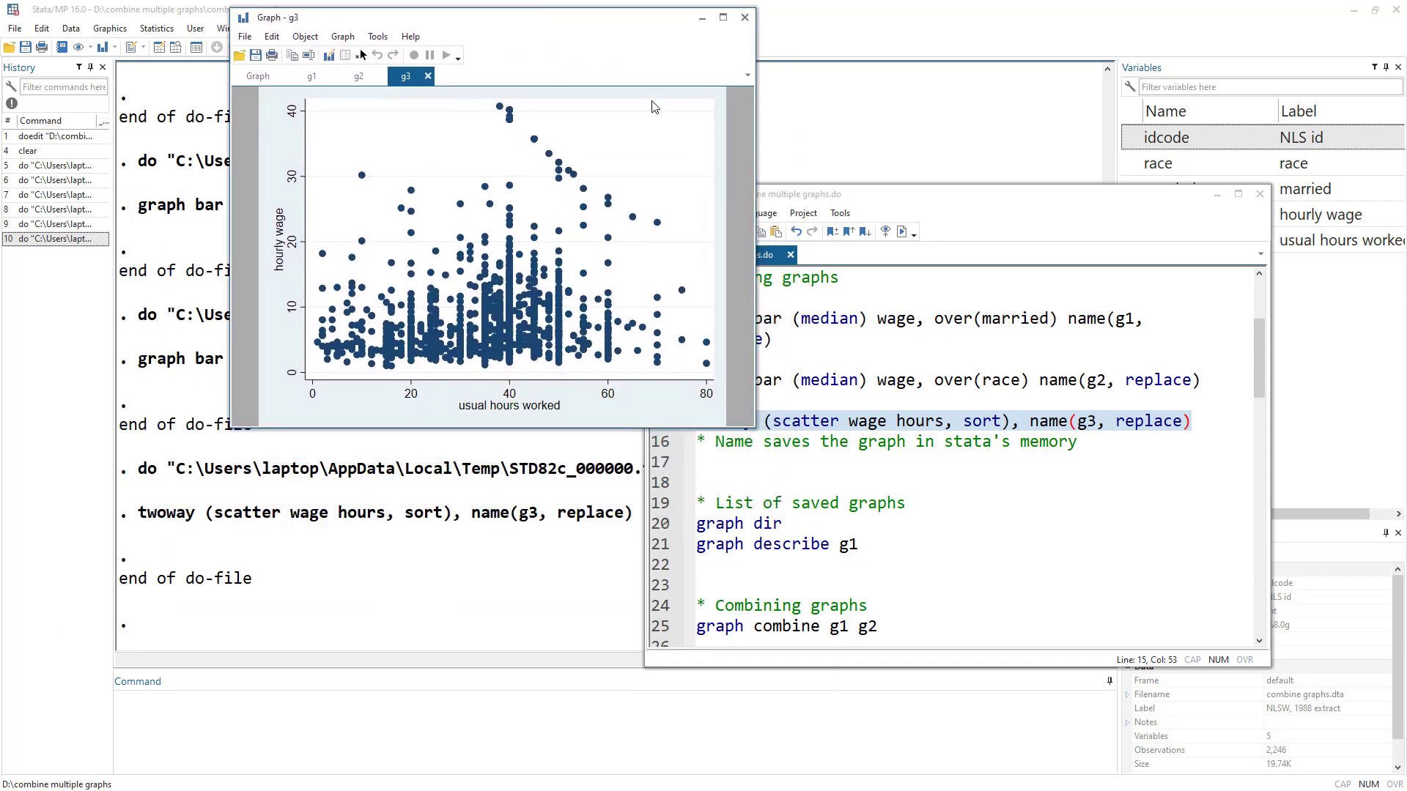
Move the do-file window clear of the graph and run line 20, graph dir, to list the graphs stored in memory.
left_click_drag(907, 198, 985, 189)
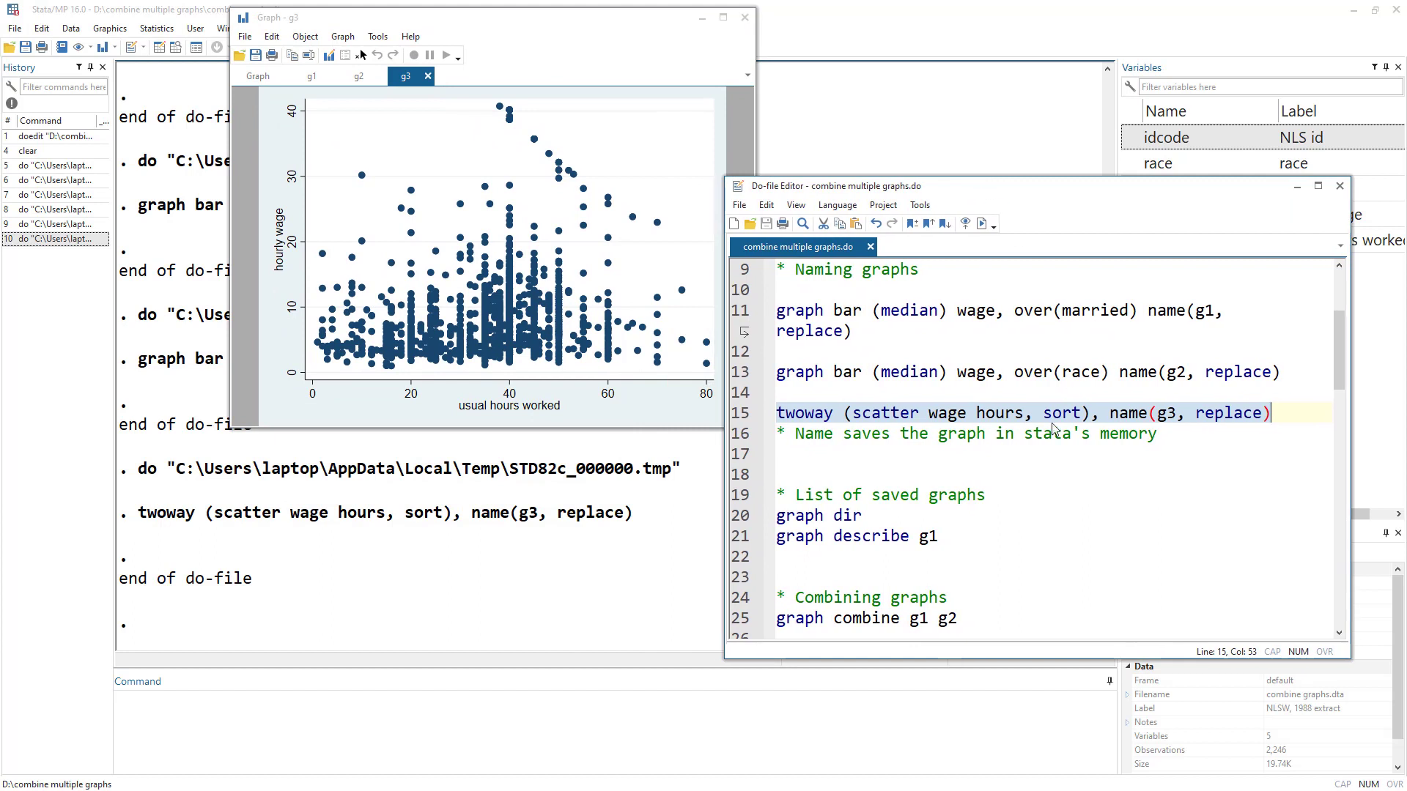
left_click(739, 517)
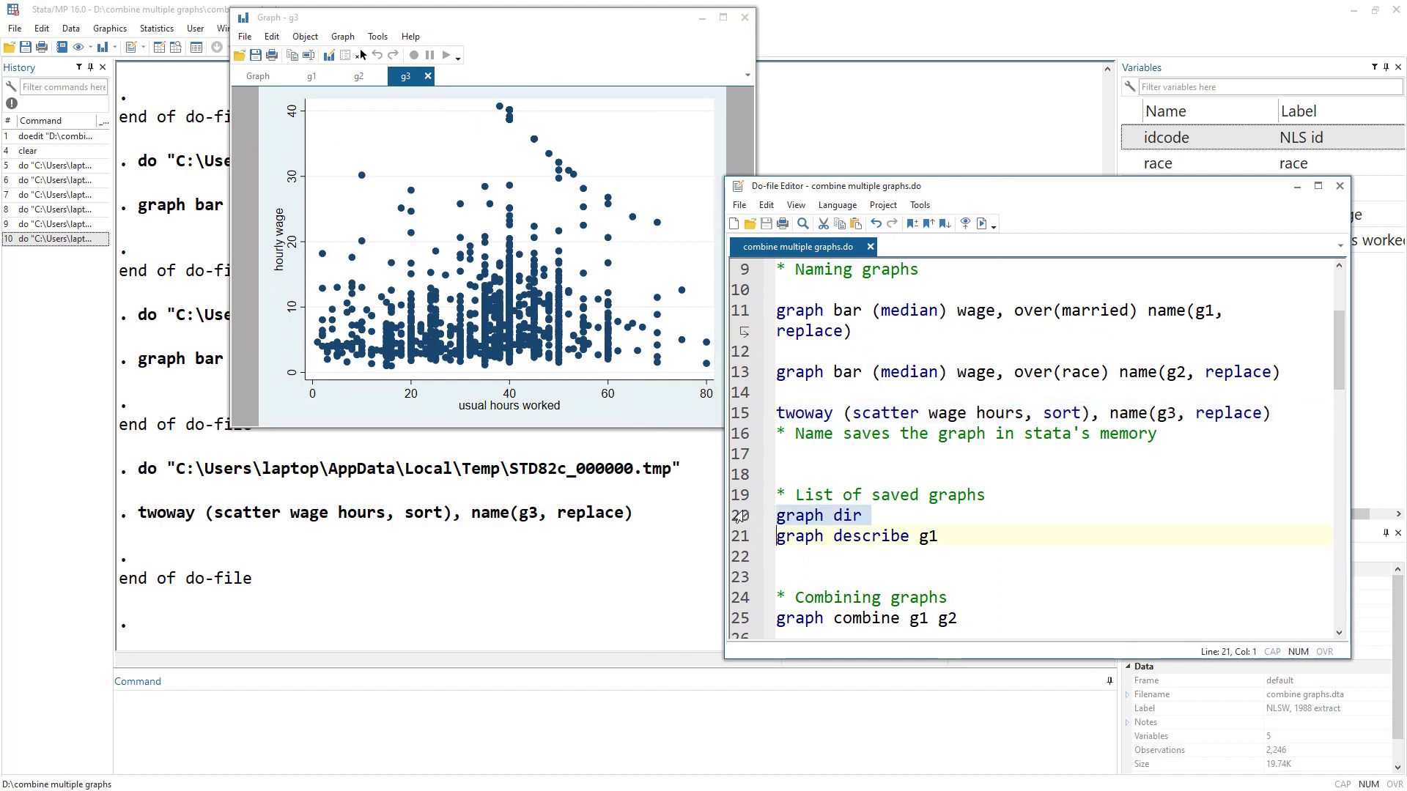
left_click(982, 224)
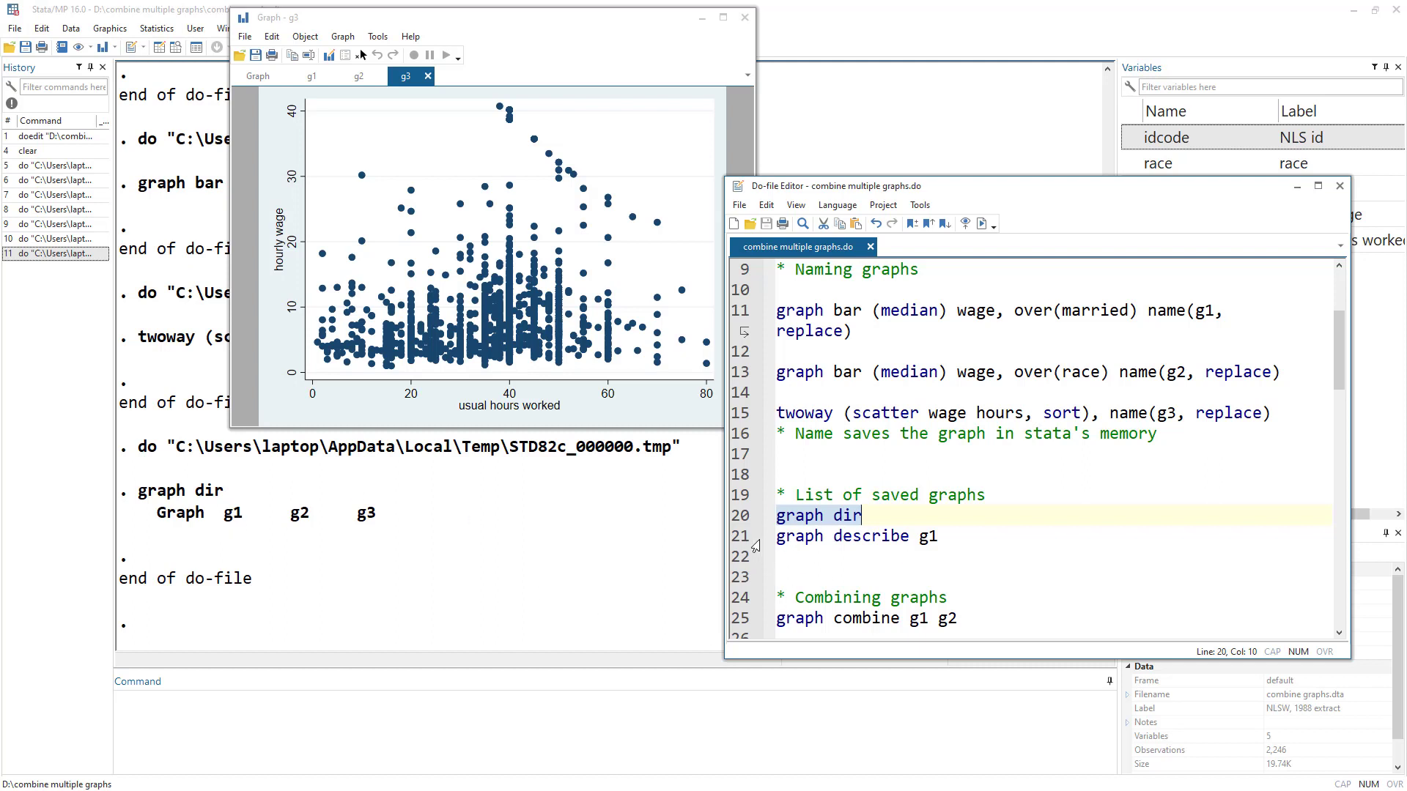
Run line 21, graph describe g1, and move the graph window off the results to read the description of g1.
left_click(738, 538)
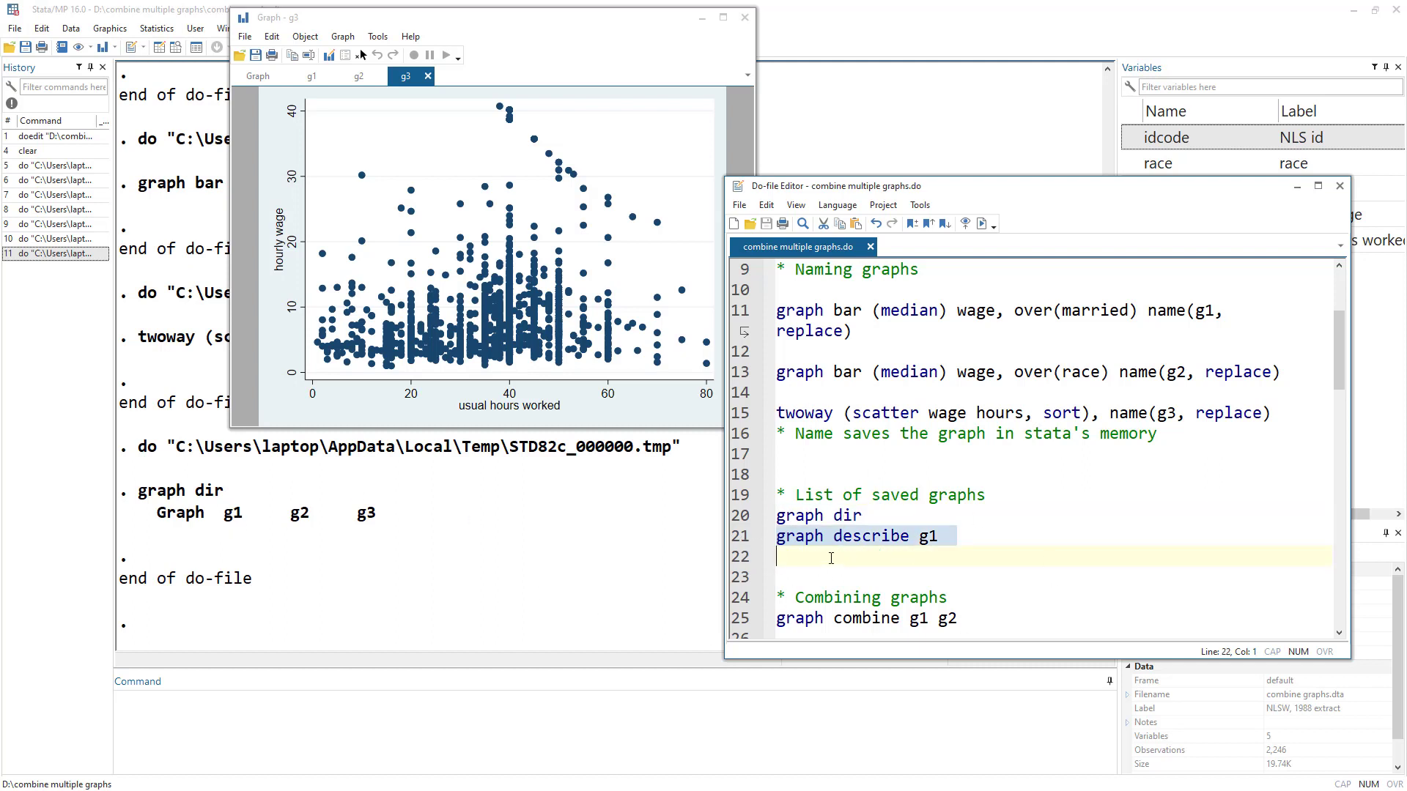
double_click(800, 537)
double_click(867, 537)
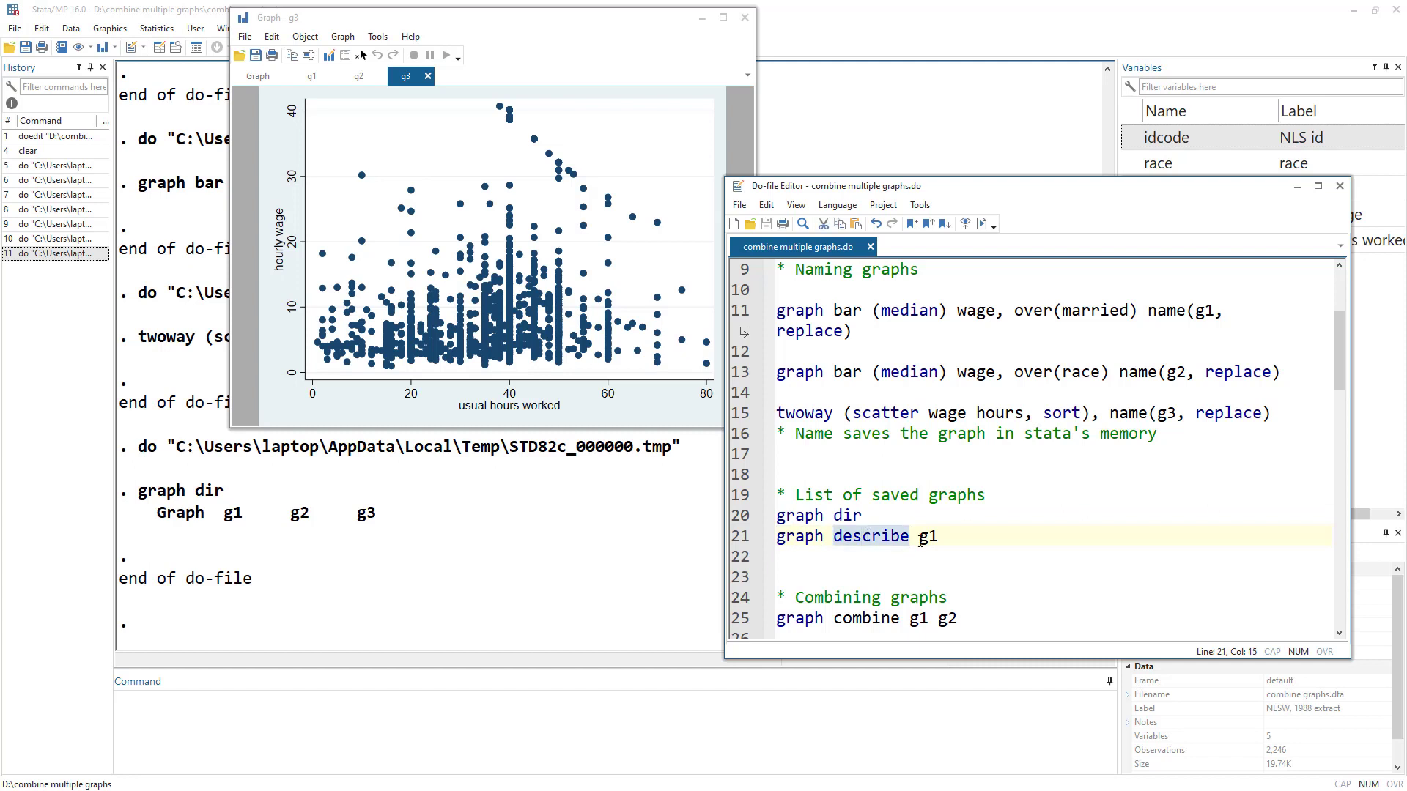
left_click(867, 537)
left_click(736, 537)
left_click(982, 224)
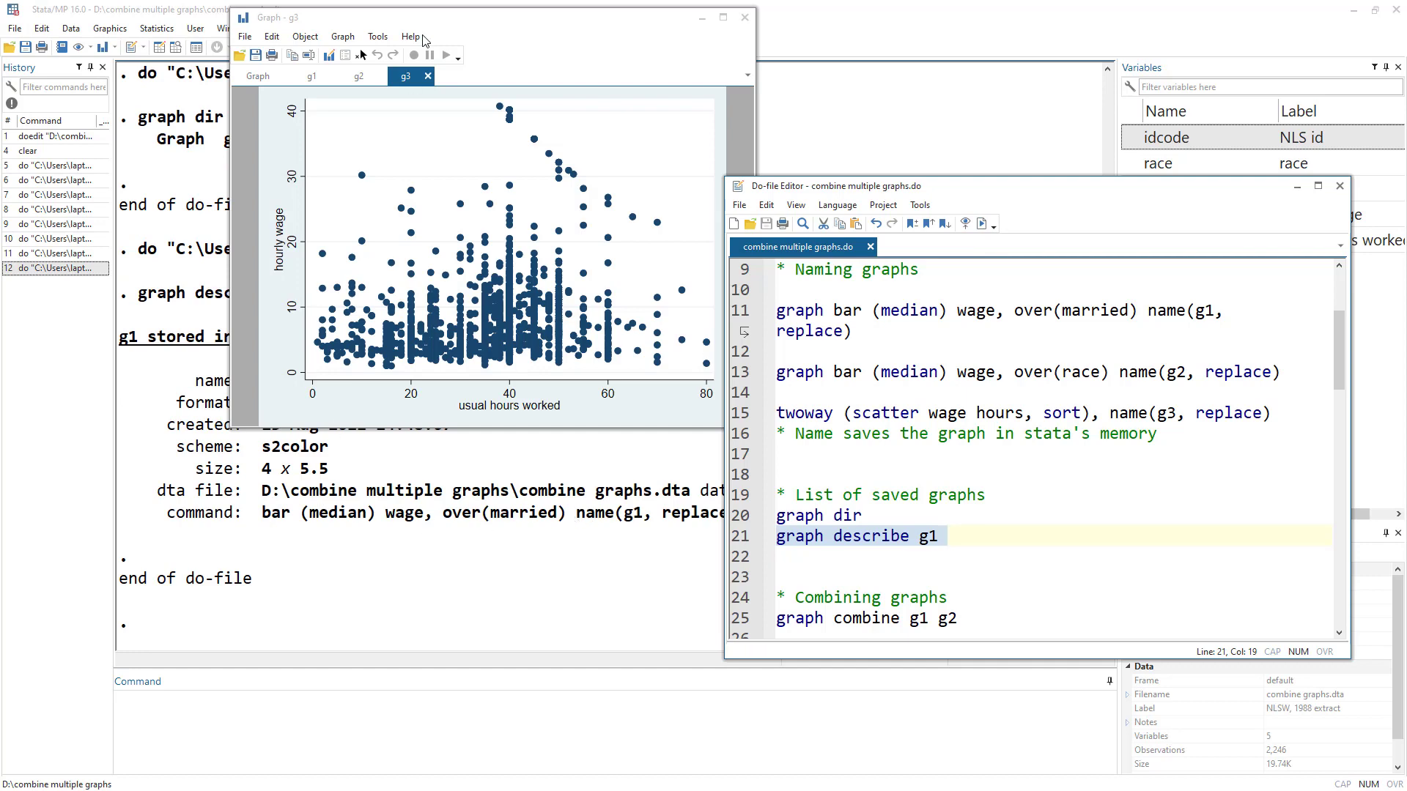
left_click_drag(438, 19, 635, 12)
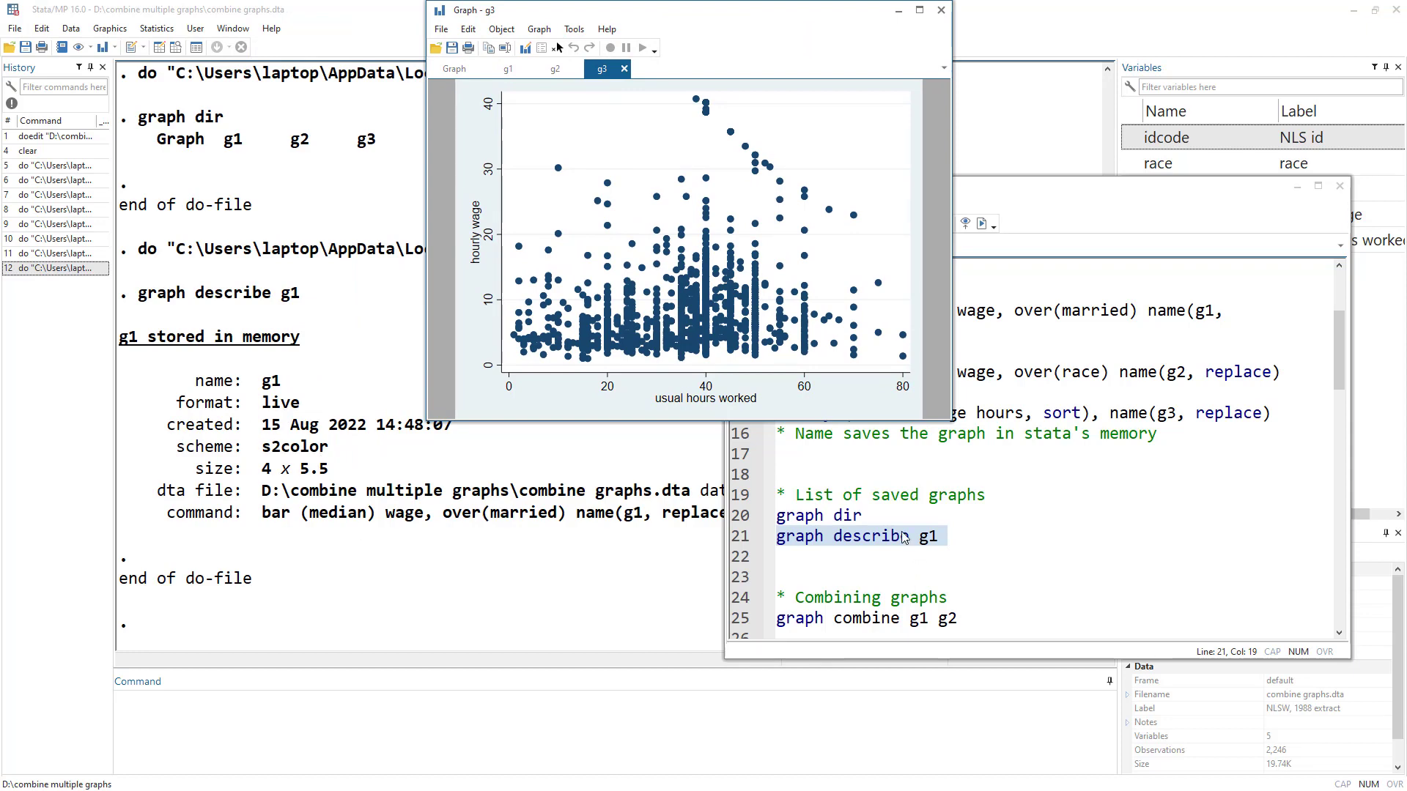
left_click(862, 515)
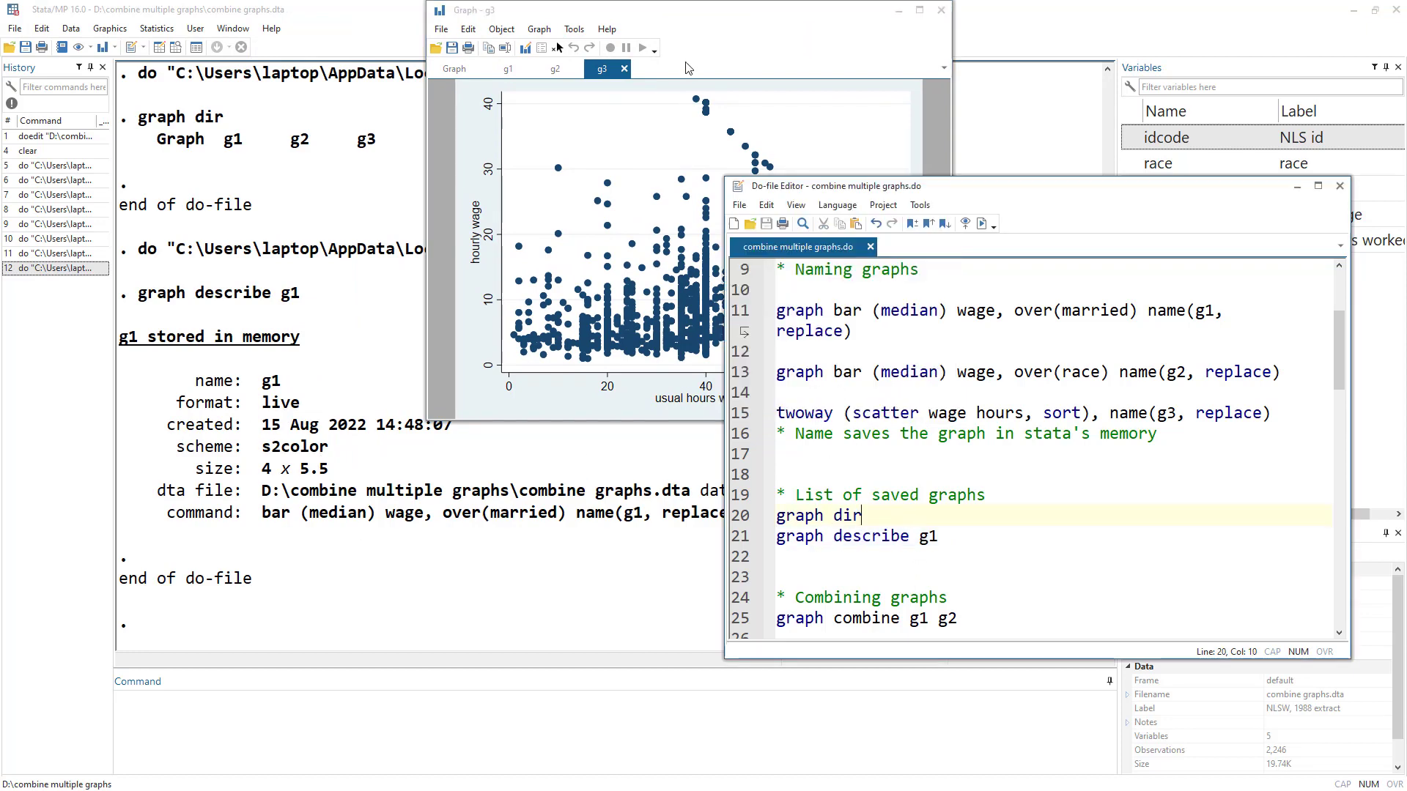
left_click_drag(692, 17, 410, 63)
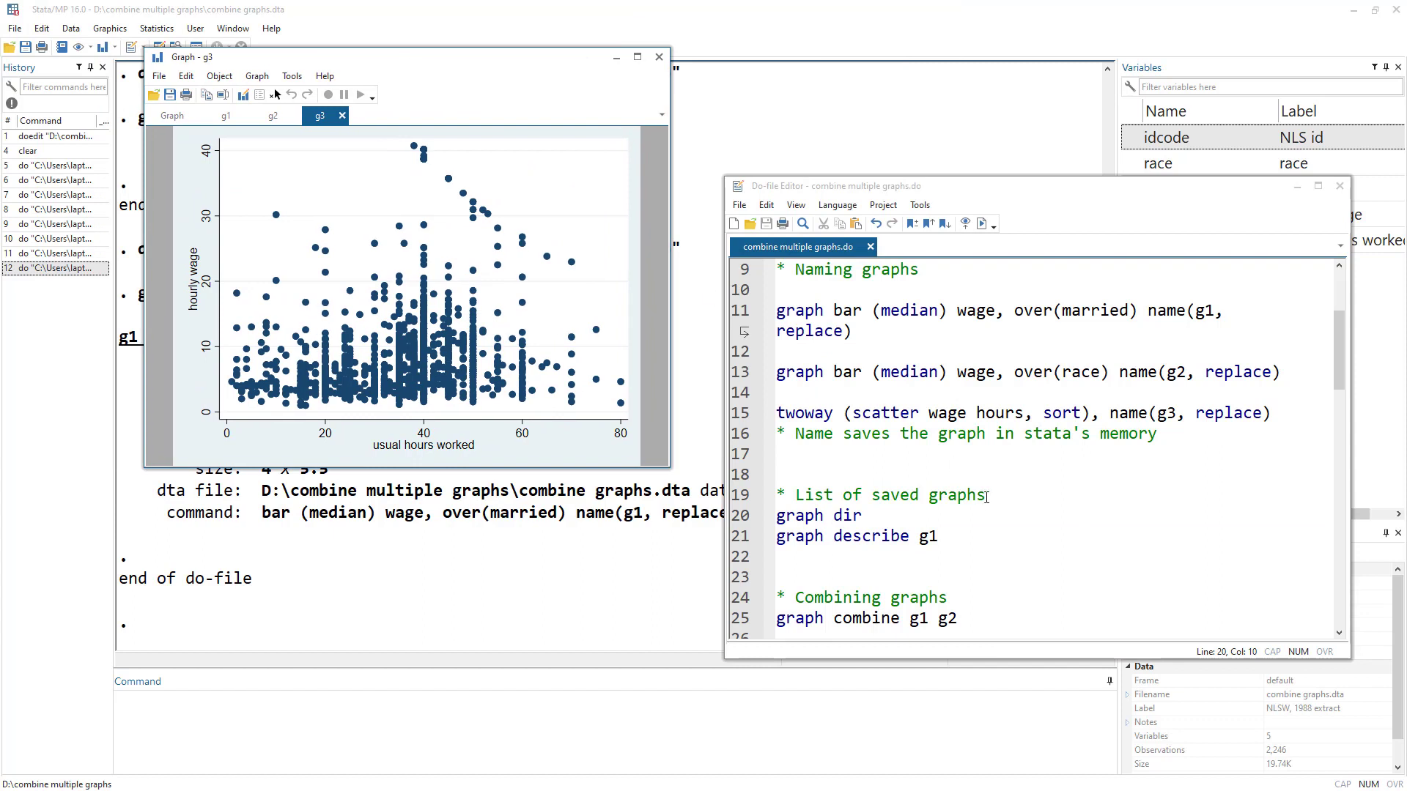
Run line 25, graph combine g1 g2, to combine the two median wage bar graphs into one graph.
left_click(876, 516)
scroll(898, 539, "down", 2)
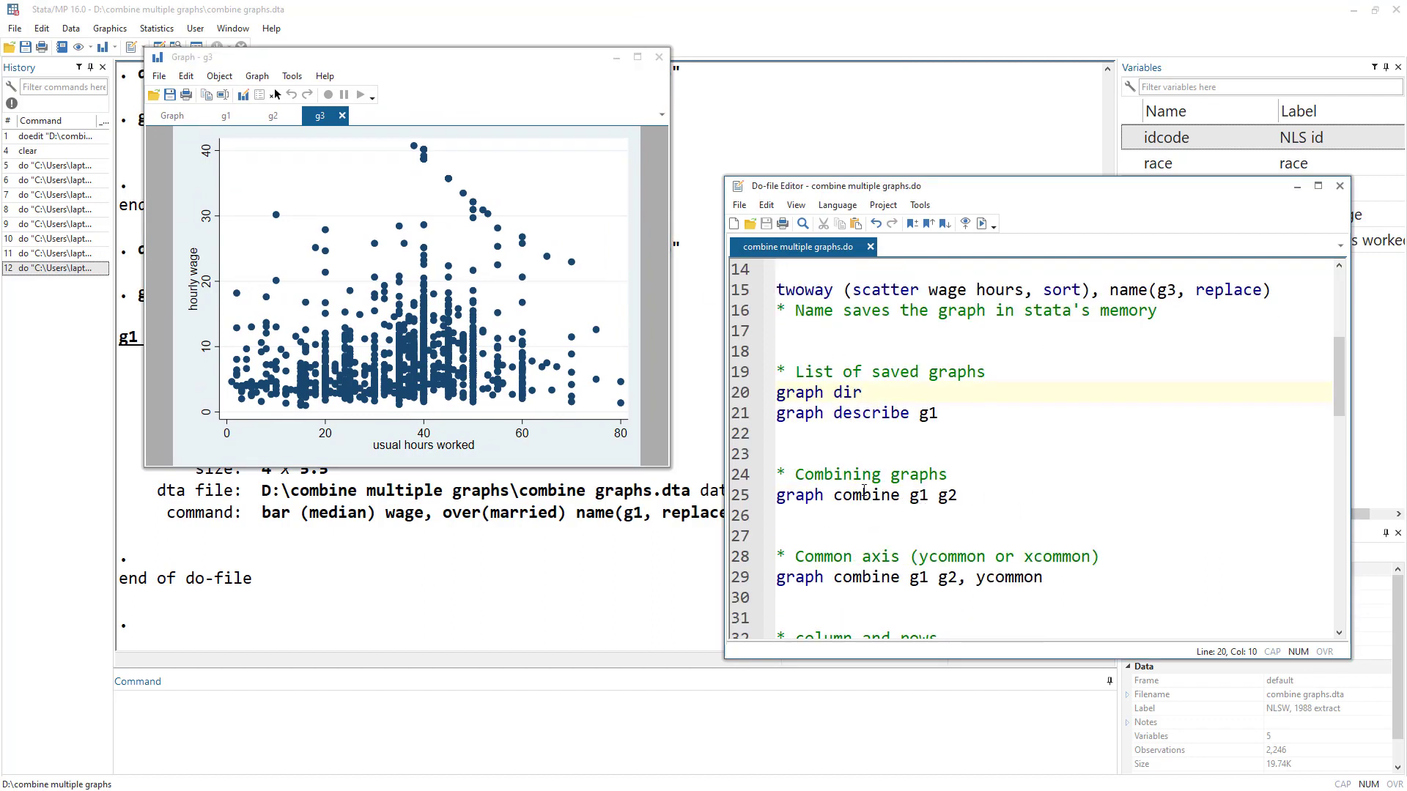
left_click(739, 498)
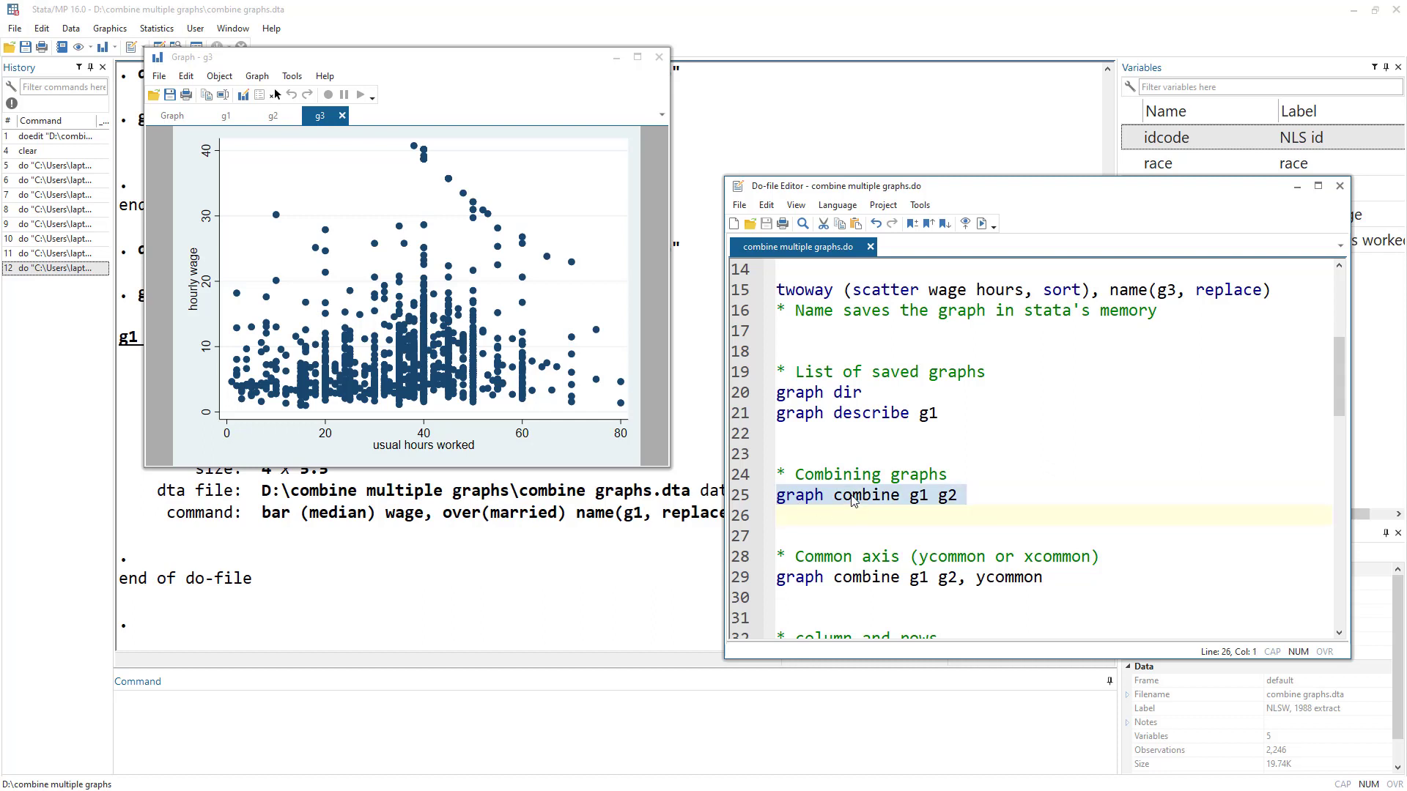
double_click(884, 500)
left_click_drag(909, 501, 769, 501)
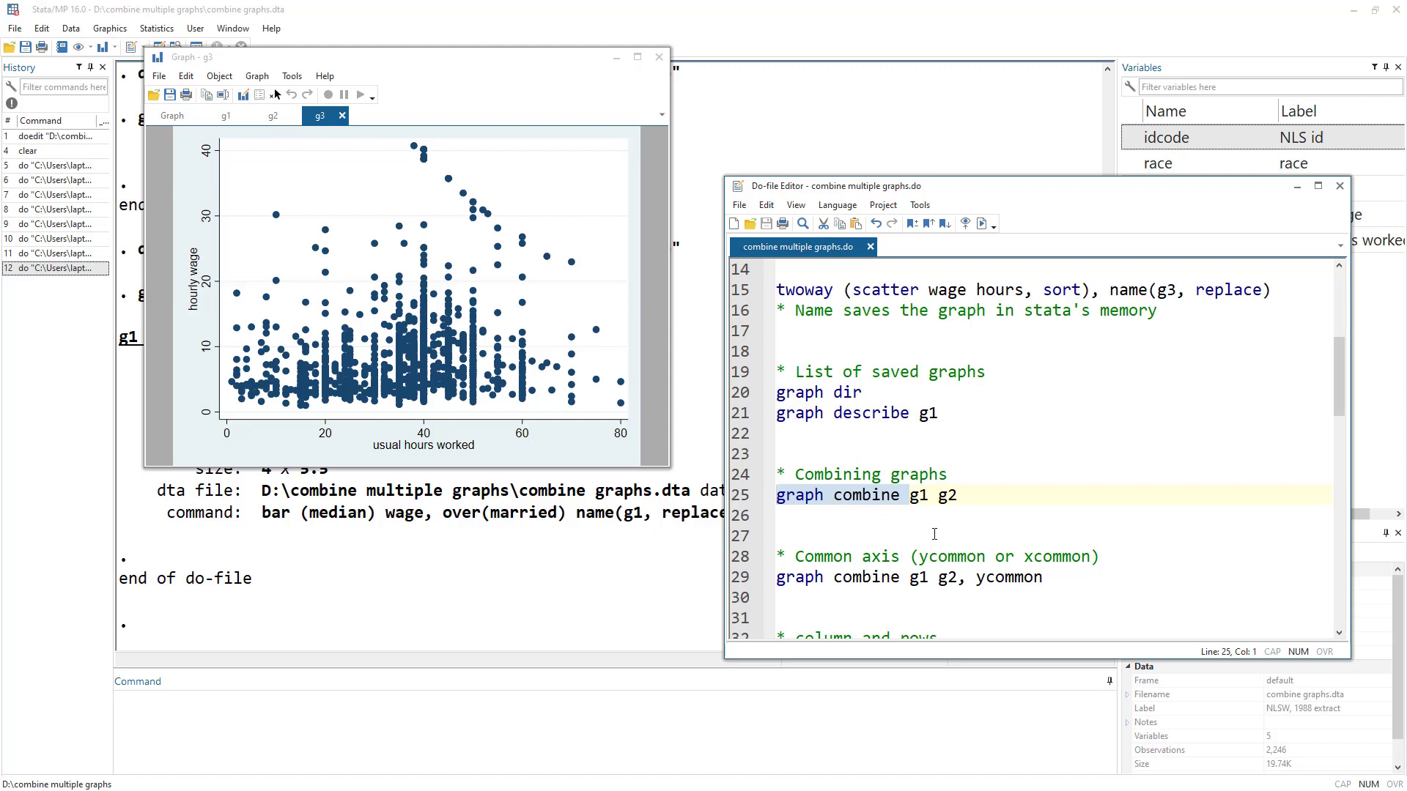
left_click(970, 504)
double_click(947, 496)
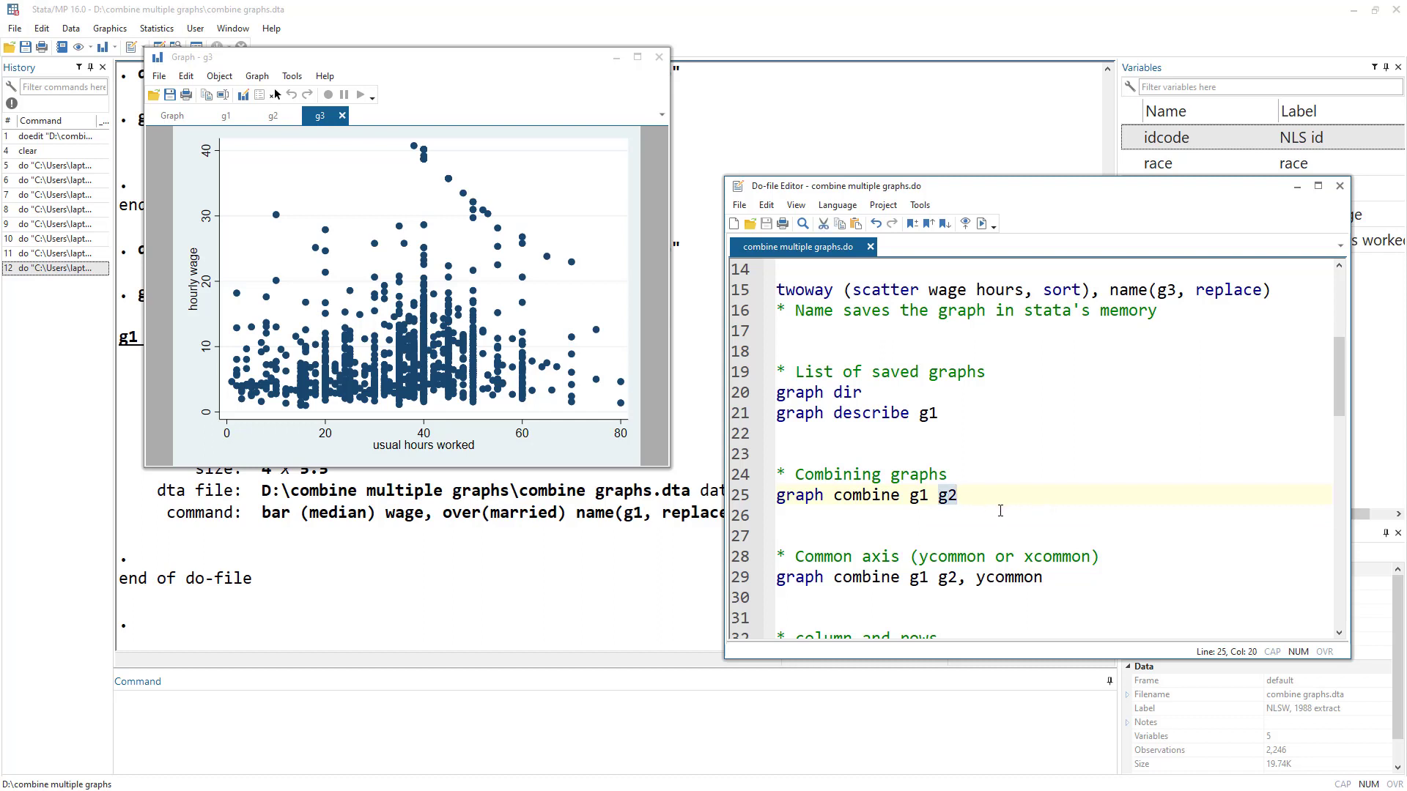
left_click(735, 497)
left_click(981, 223)
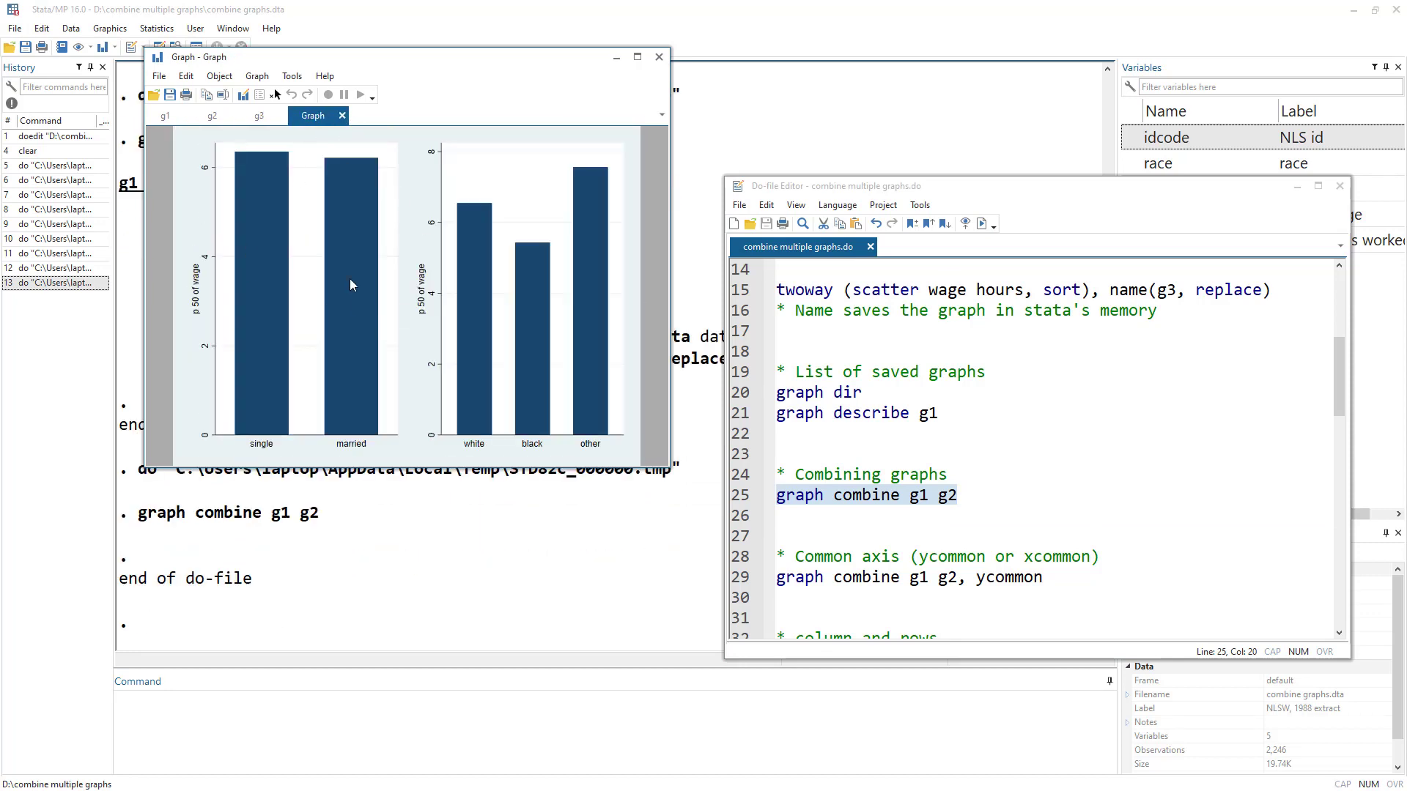
View the separate g1 and g2 graphs and compare them with the combined graph.
left_click(167, 115)
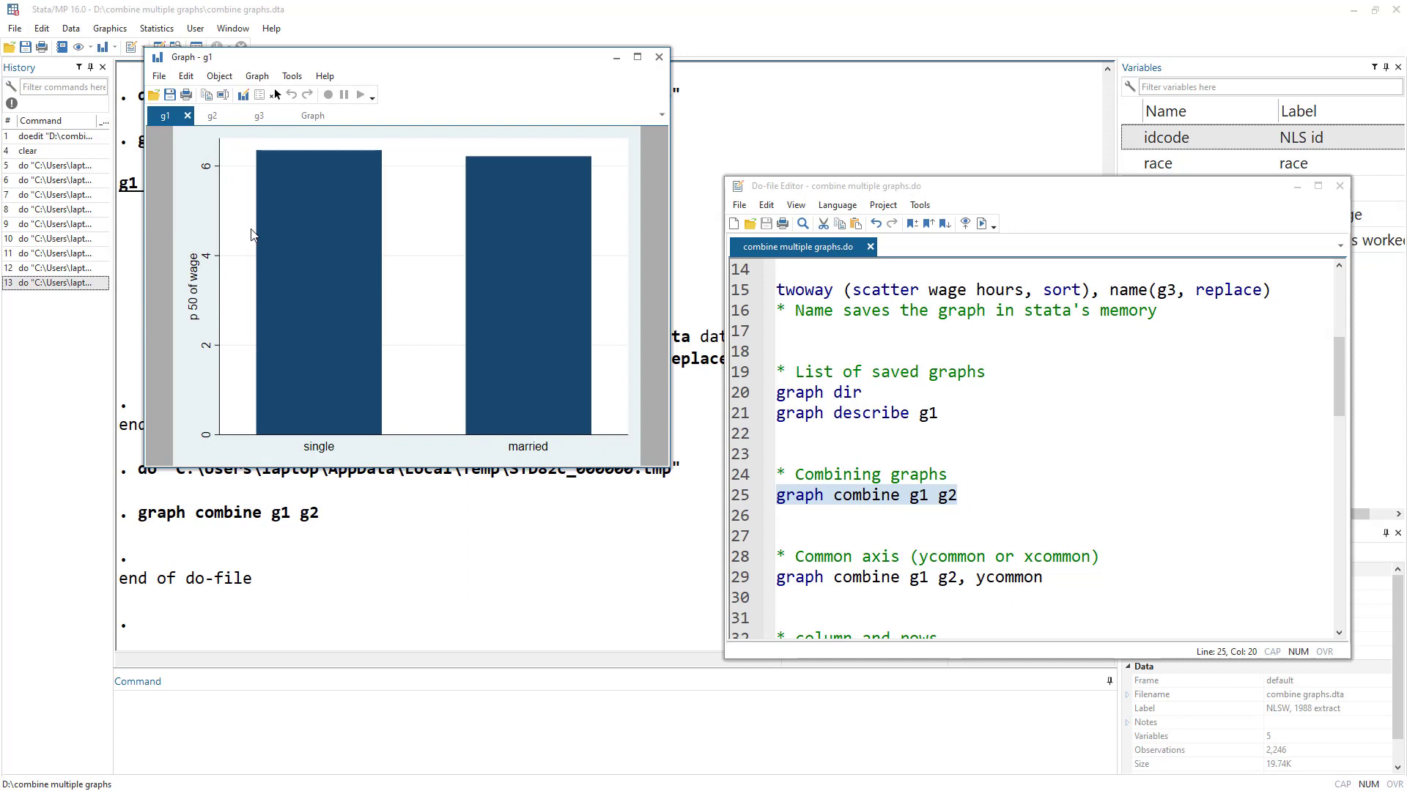
left_click(213, 116)
left_click(315, 115)
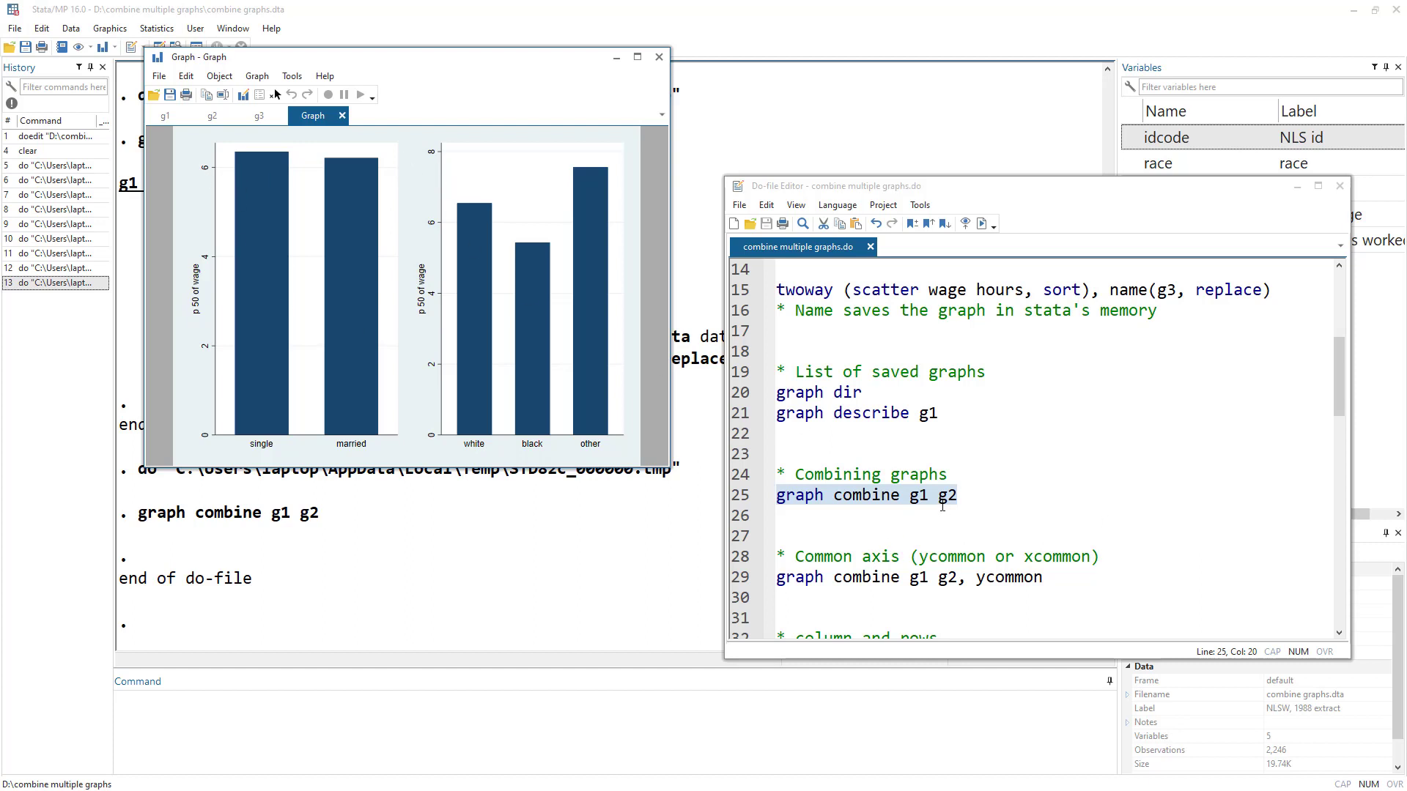
Run line 29 in the Common axis section to combine g1 and g2 with the ycommon option.
scroll(923, 510, "down", 1)
triple_click(873, 520)
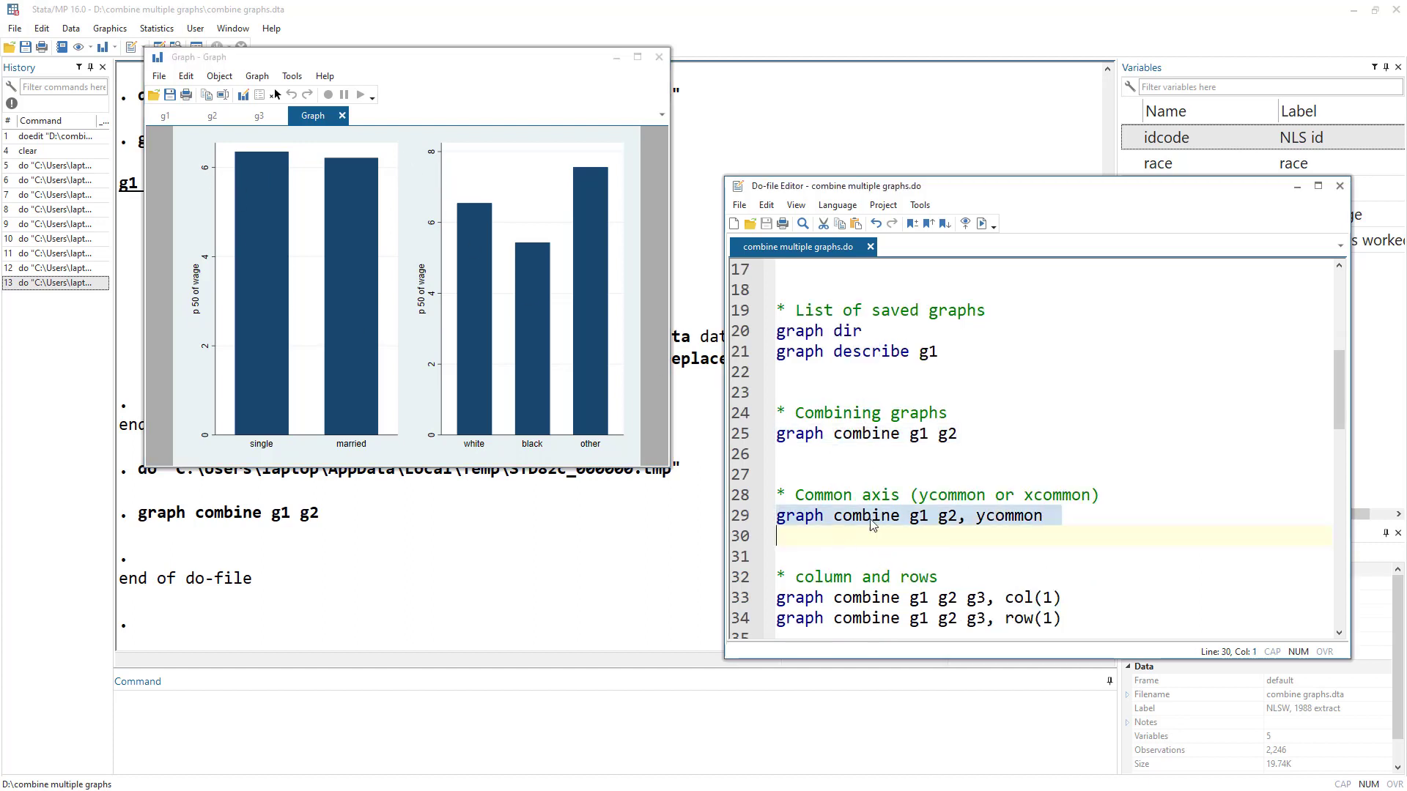
double_click(978, 490)
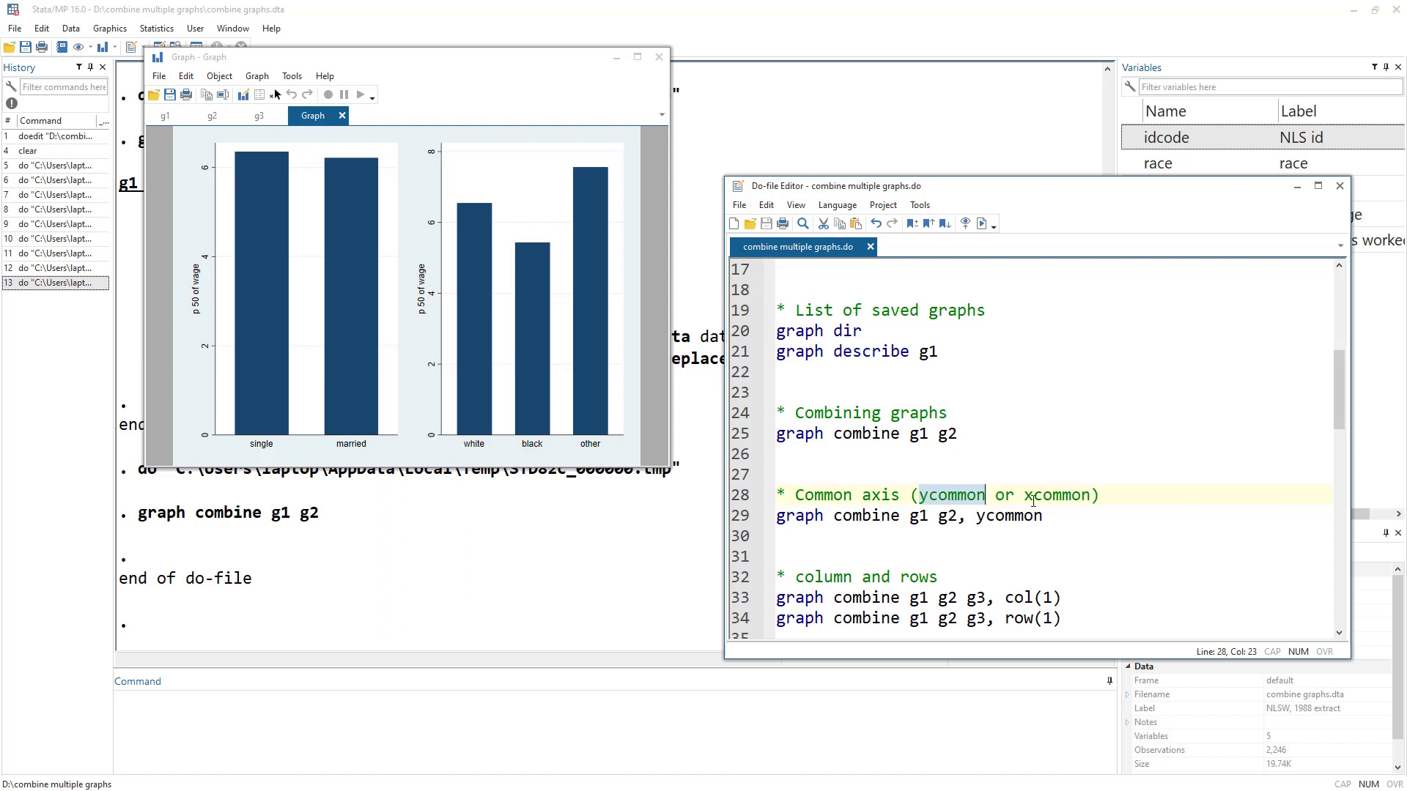
double_click(1081, 494)
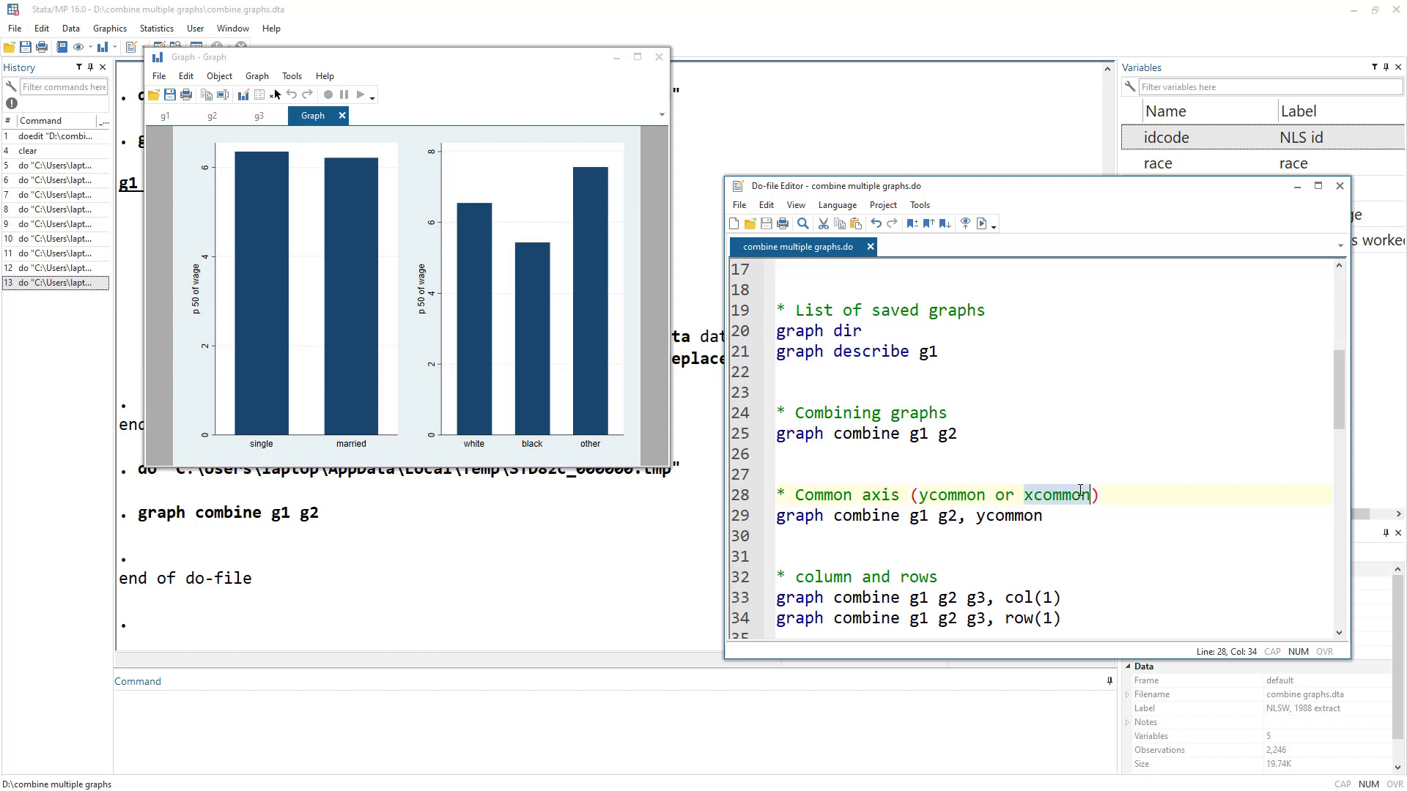
left_click(746, 514)
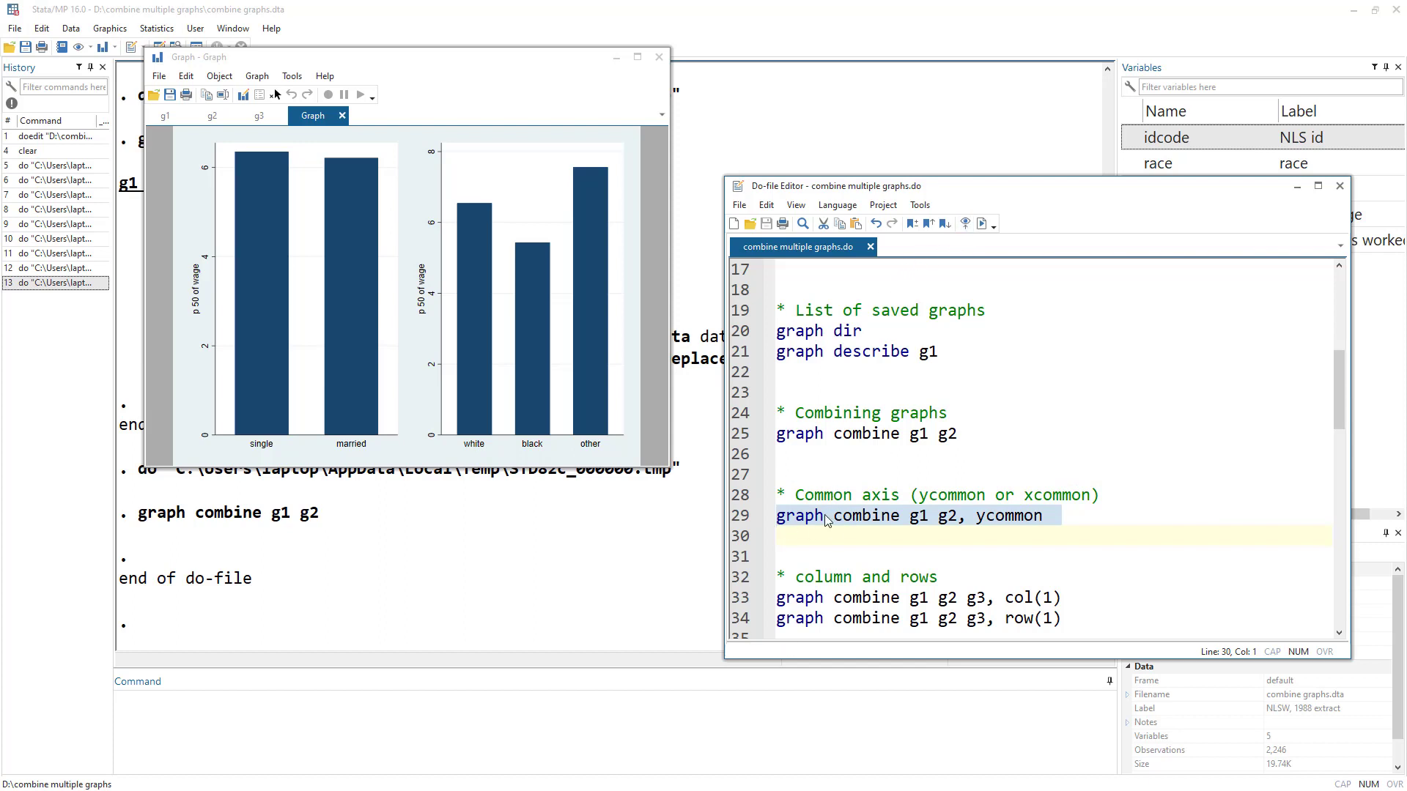
double_click(918, 515)
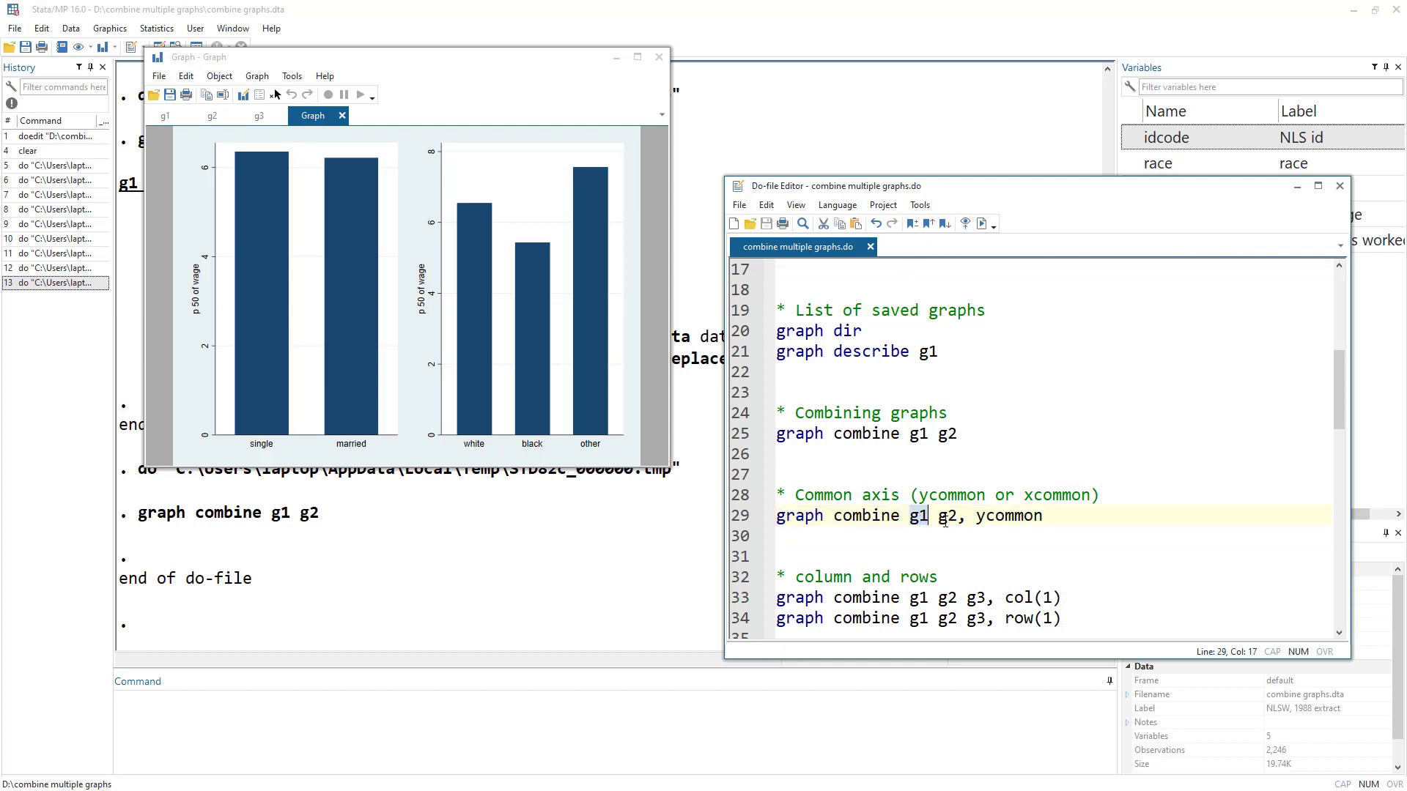
double_click(947, 516)
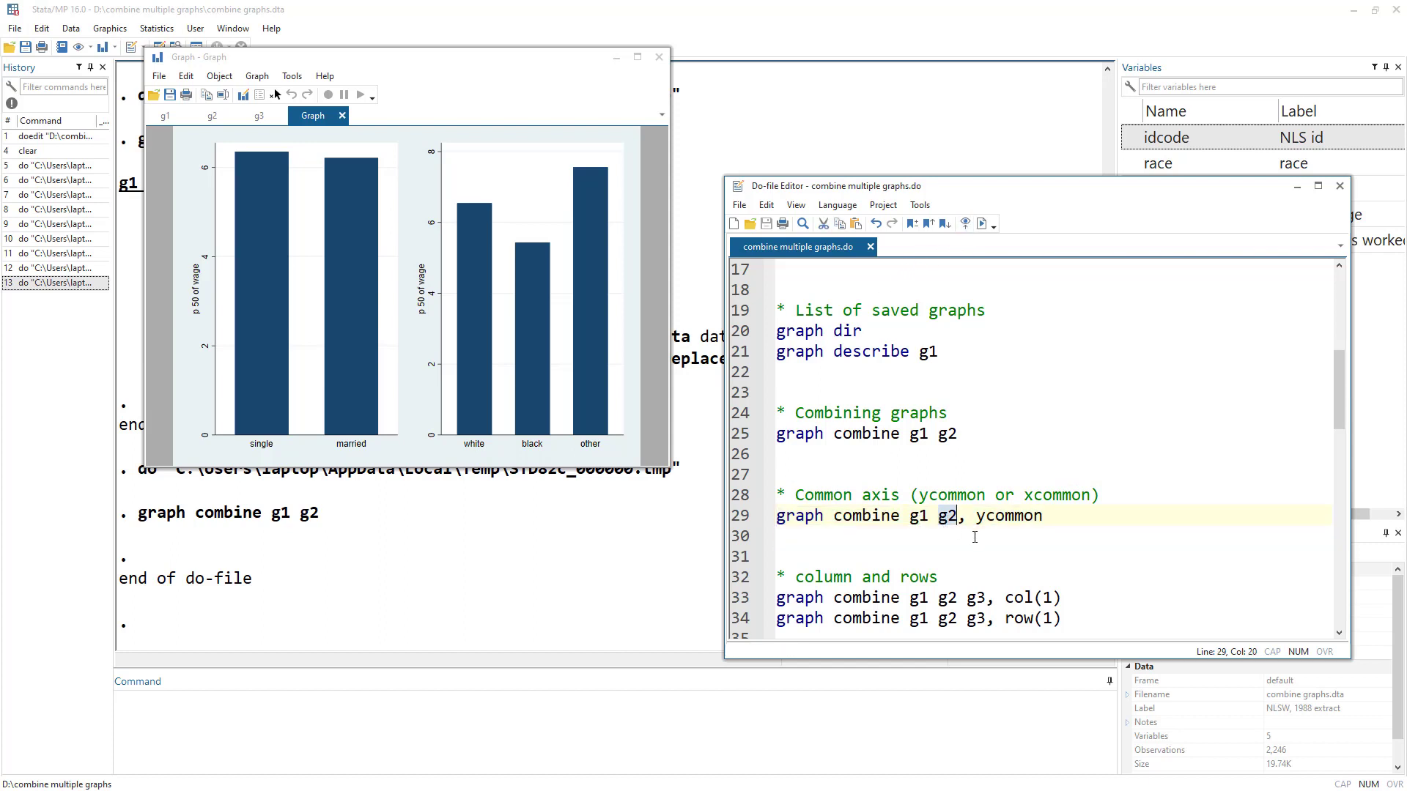
double_click(1012, 516)
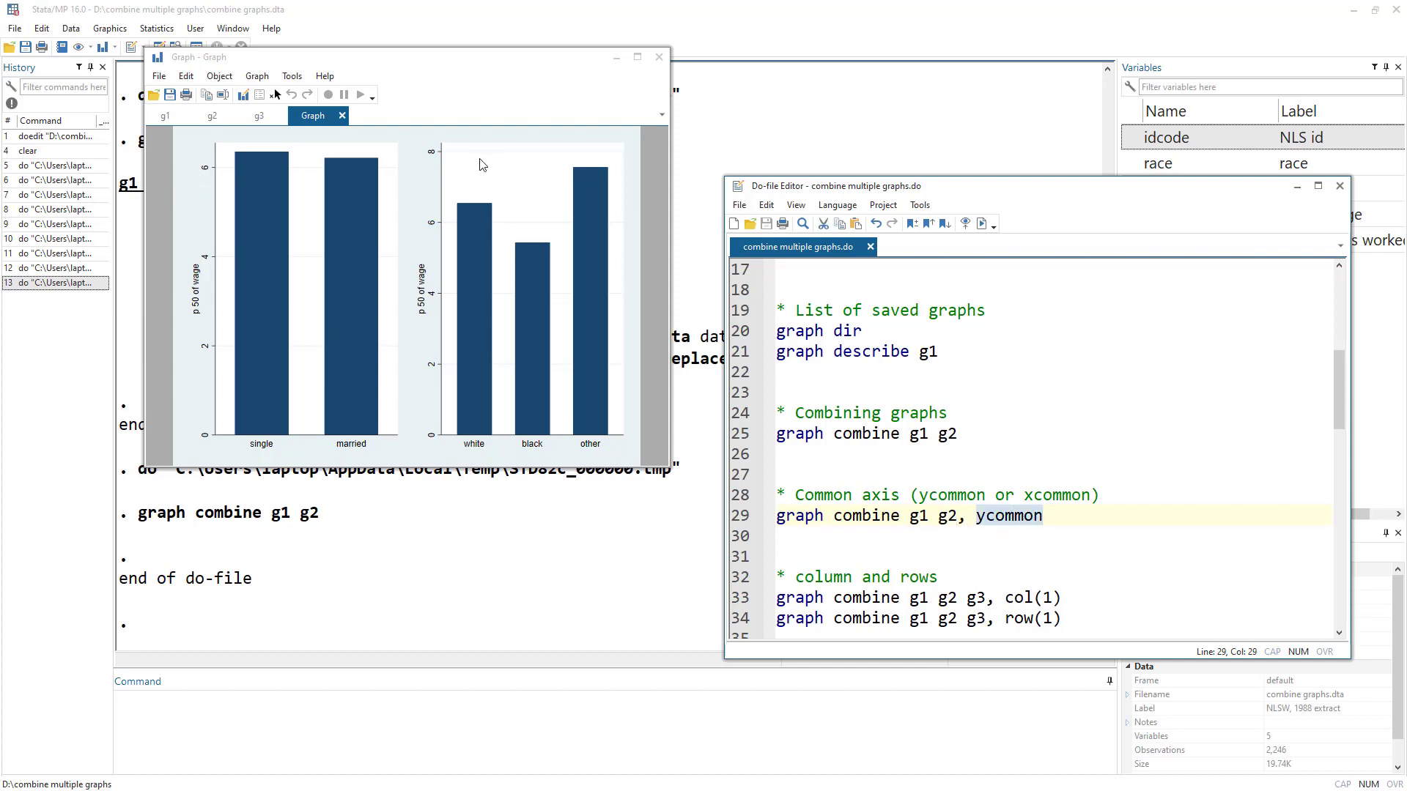
left_click(737, 515)
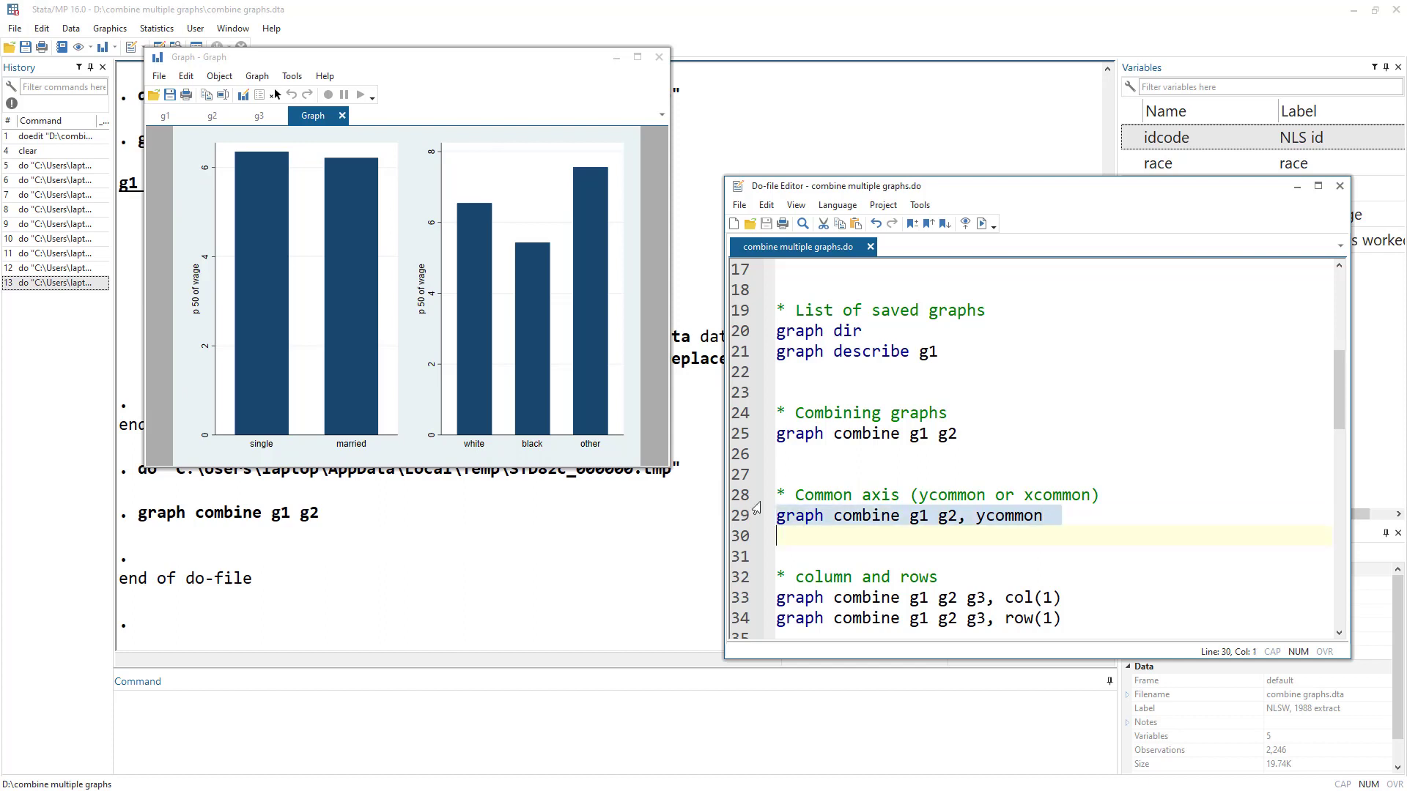
left_click(982, 224)
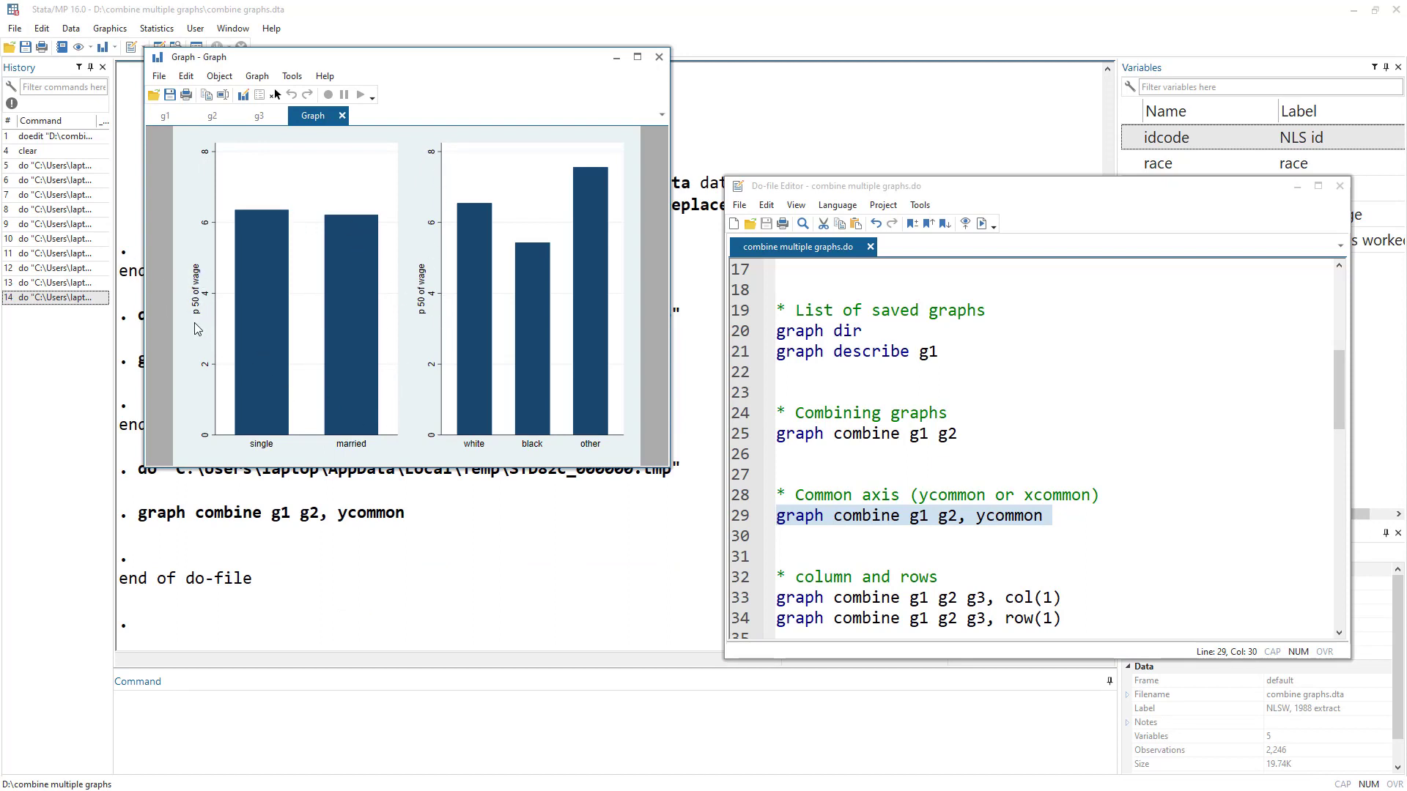
Run line 33 in the column and rows section to combine g1, g2 and g3 in a single column with col(1).
scroll(812, 446, "down", 2)
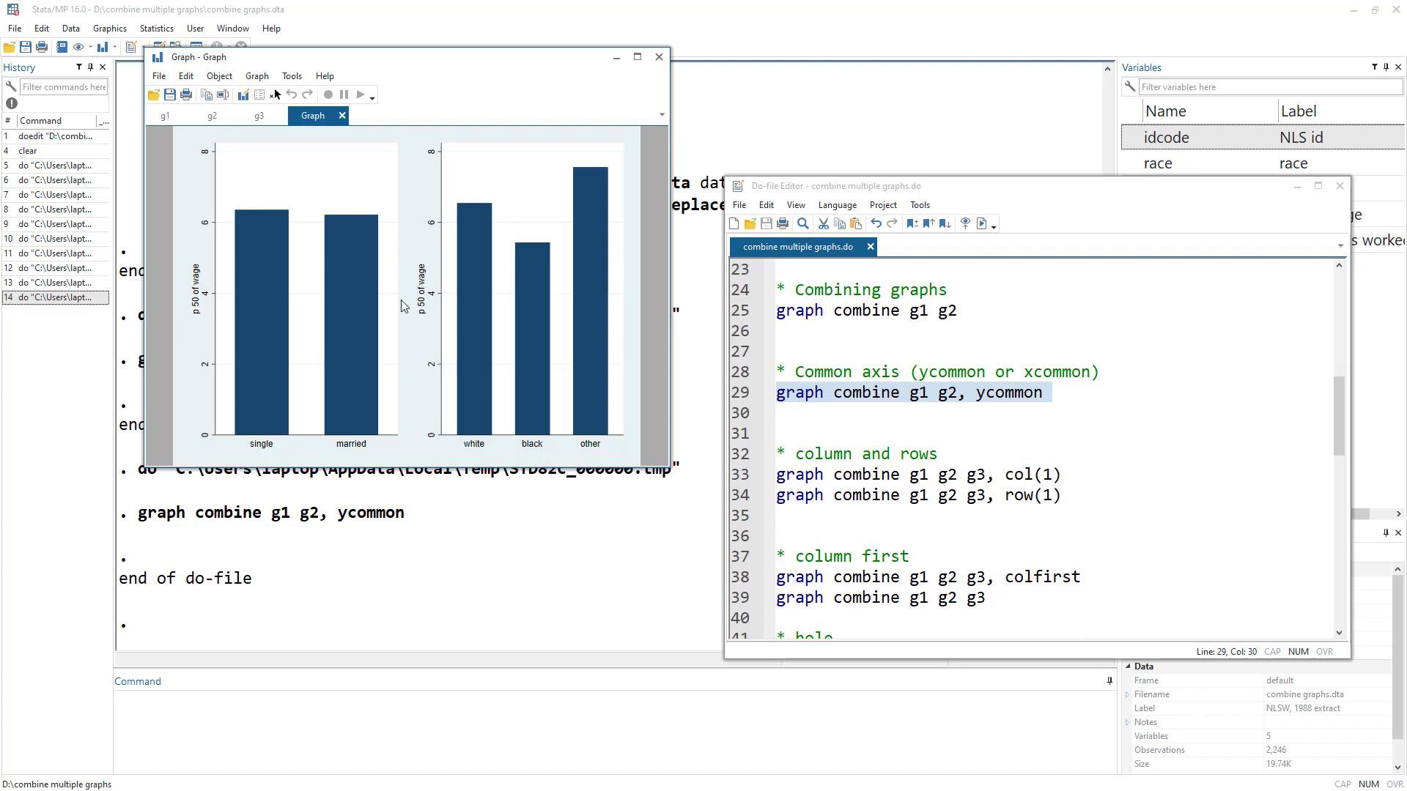
left_click(742, 480)
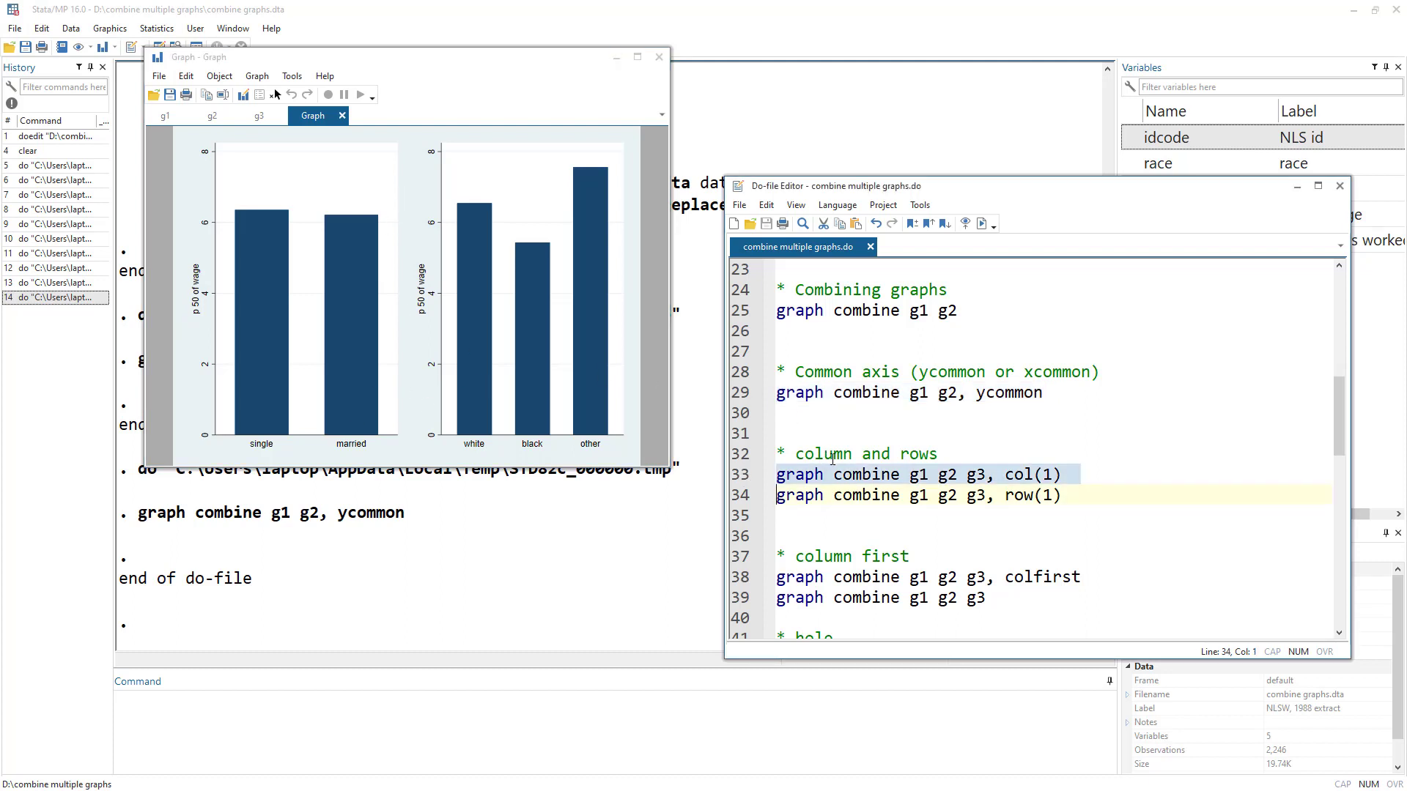
double_click(832, 456)
double_click(925, 454)
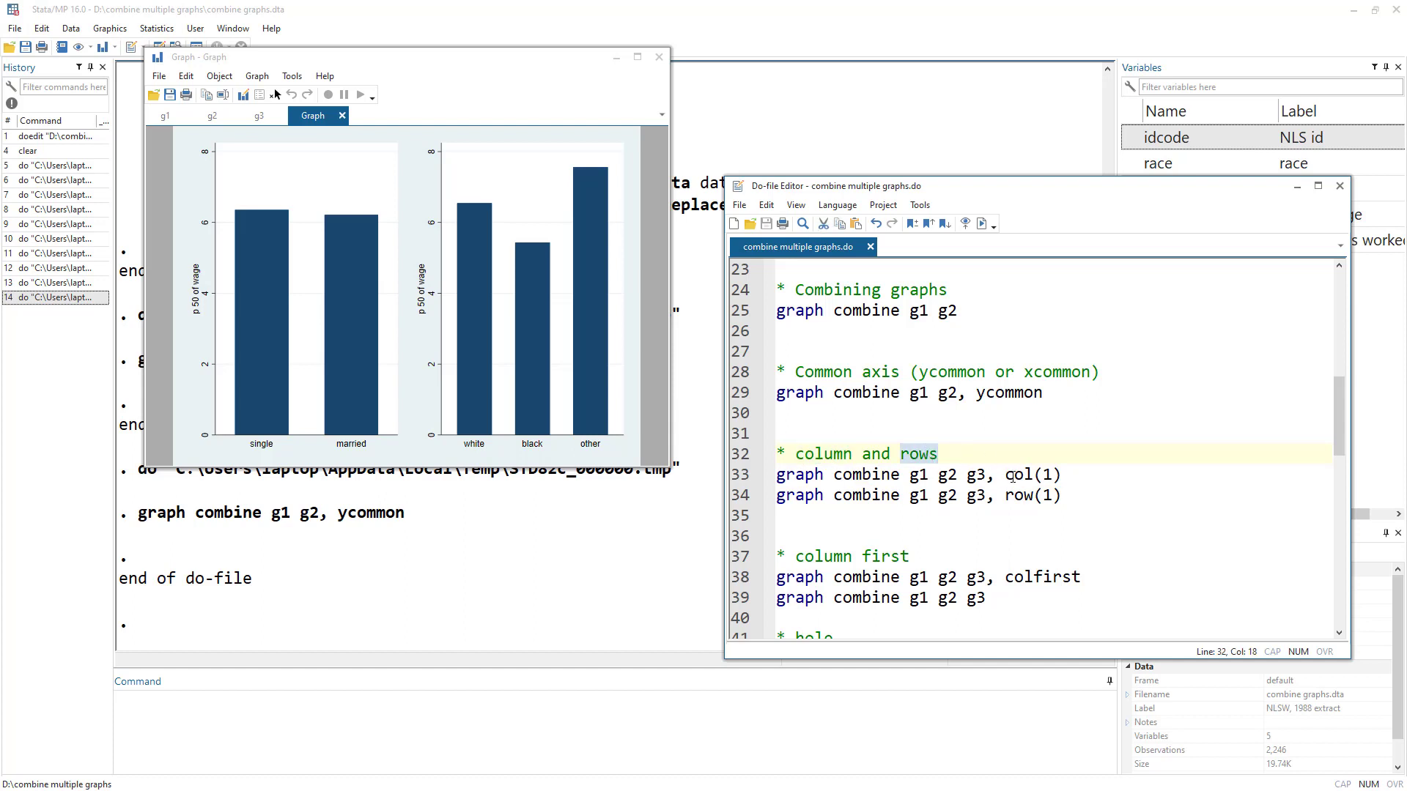
double_click(1011, 474)
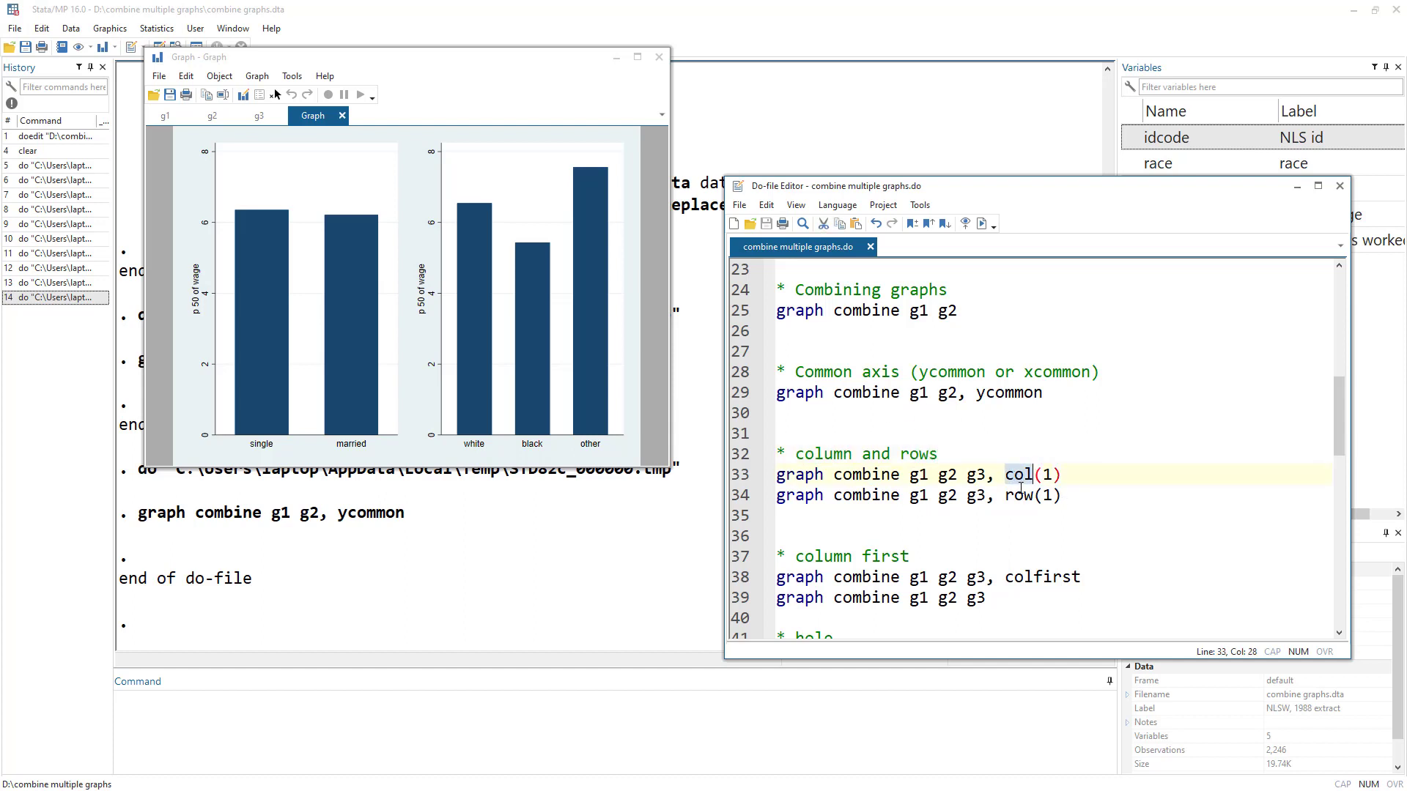
left_click_drag(1049, 474, 1044, 477)
left_click(1056, 496)
left_click_drag(1052, 496, 1047, 498)
left_click(732, 480)
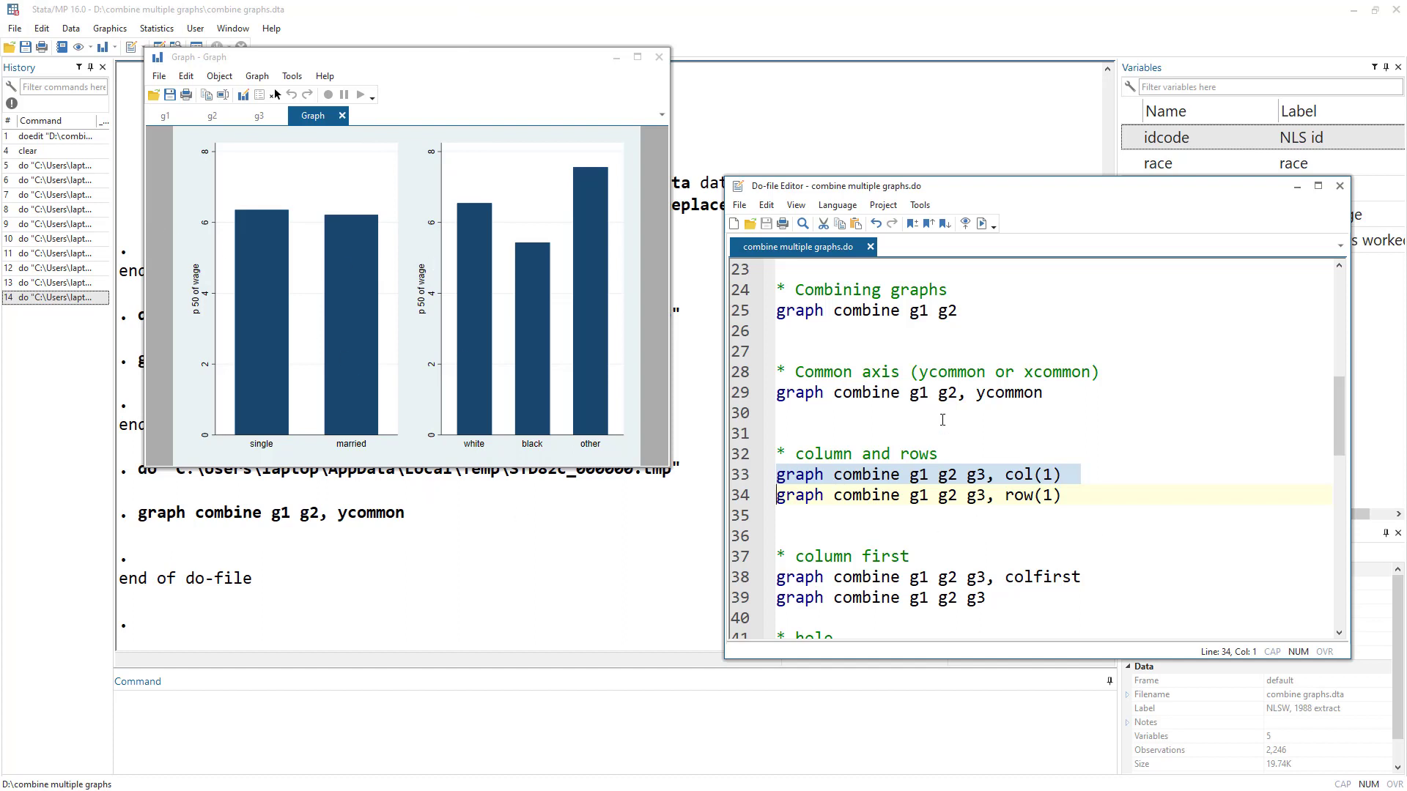
left_click(982, 223)
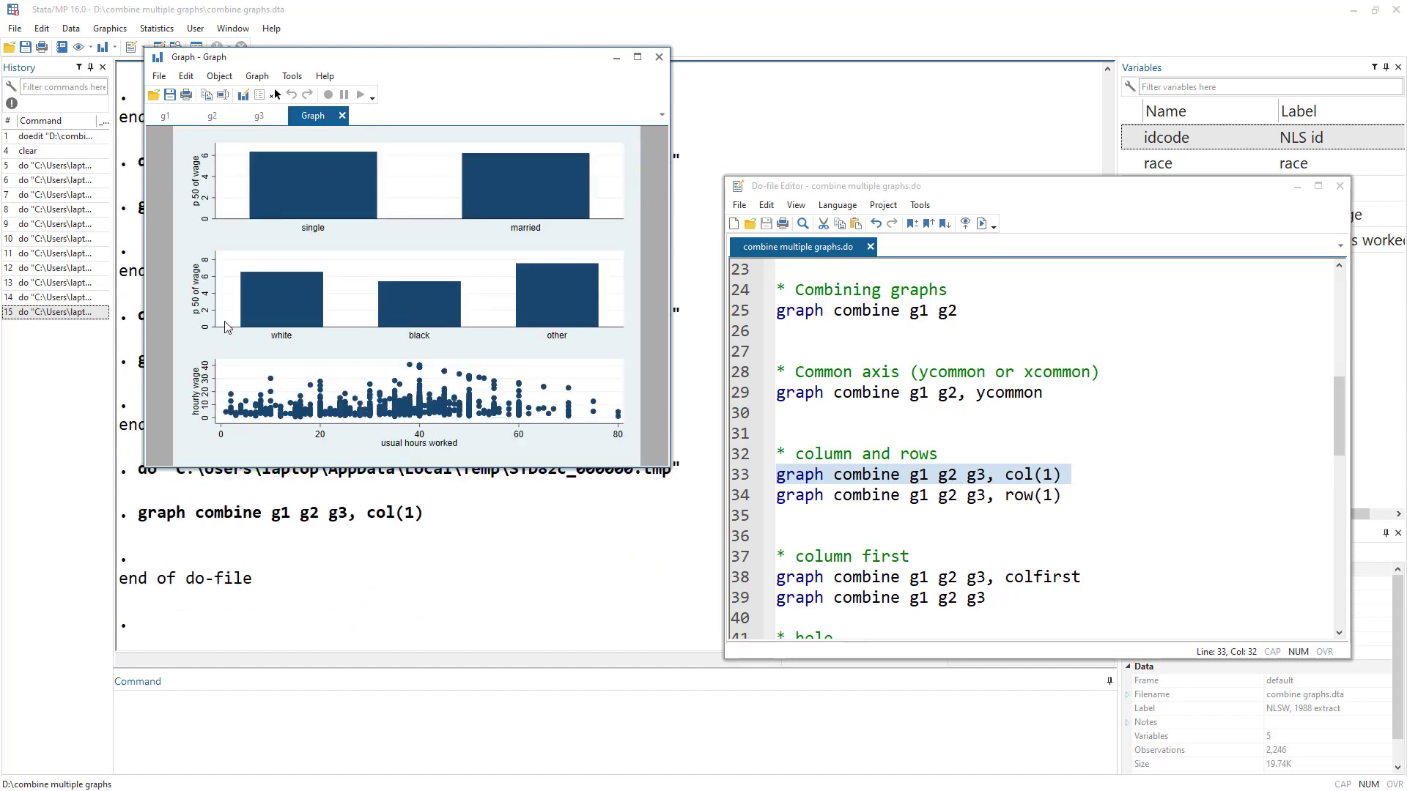
Run line 34 to combine g1, g2 and g3 in a single row with row(1).
left_click(731, 496)
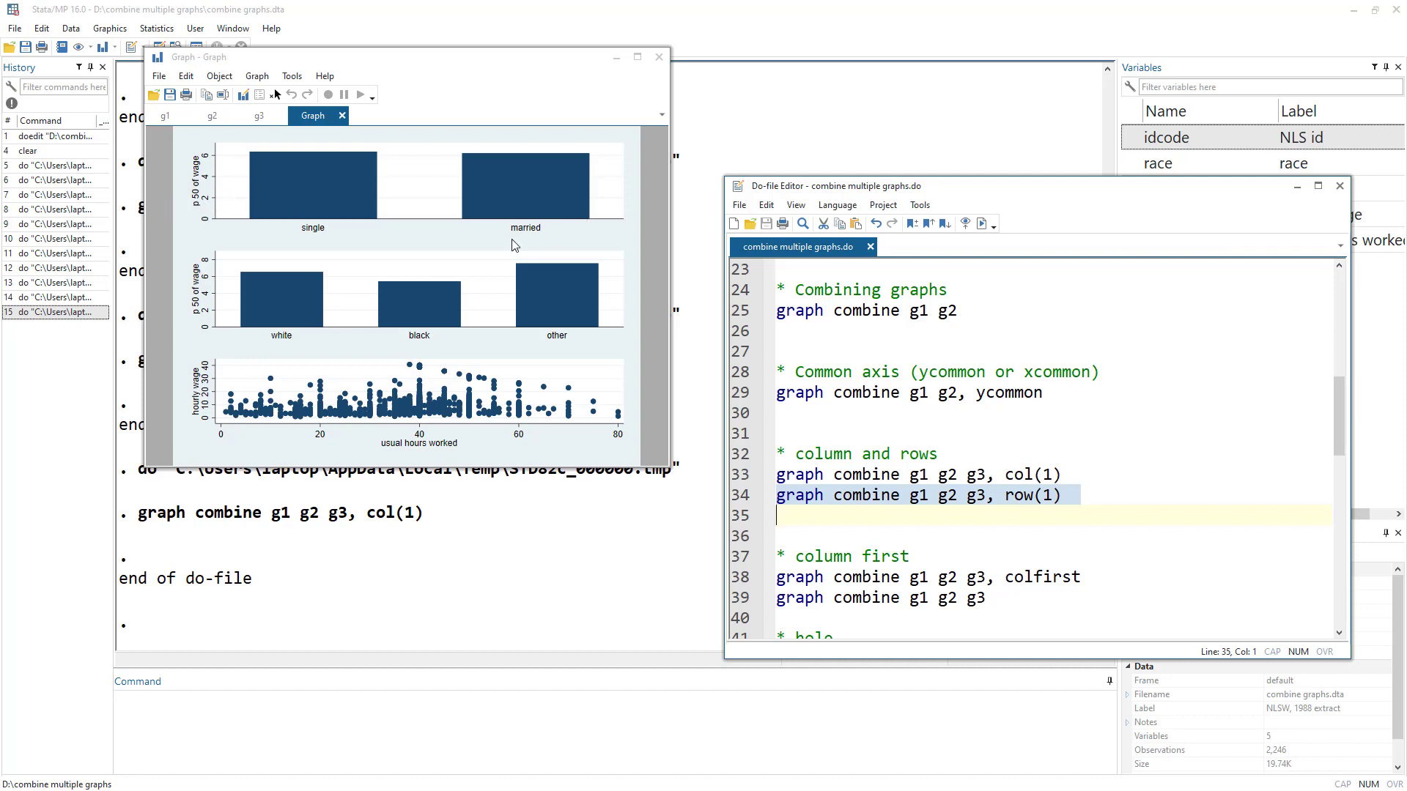
left_click(981, 223)
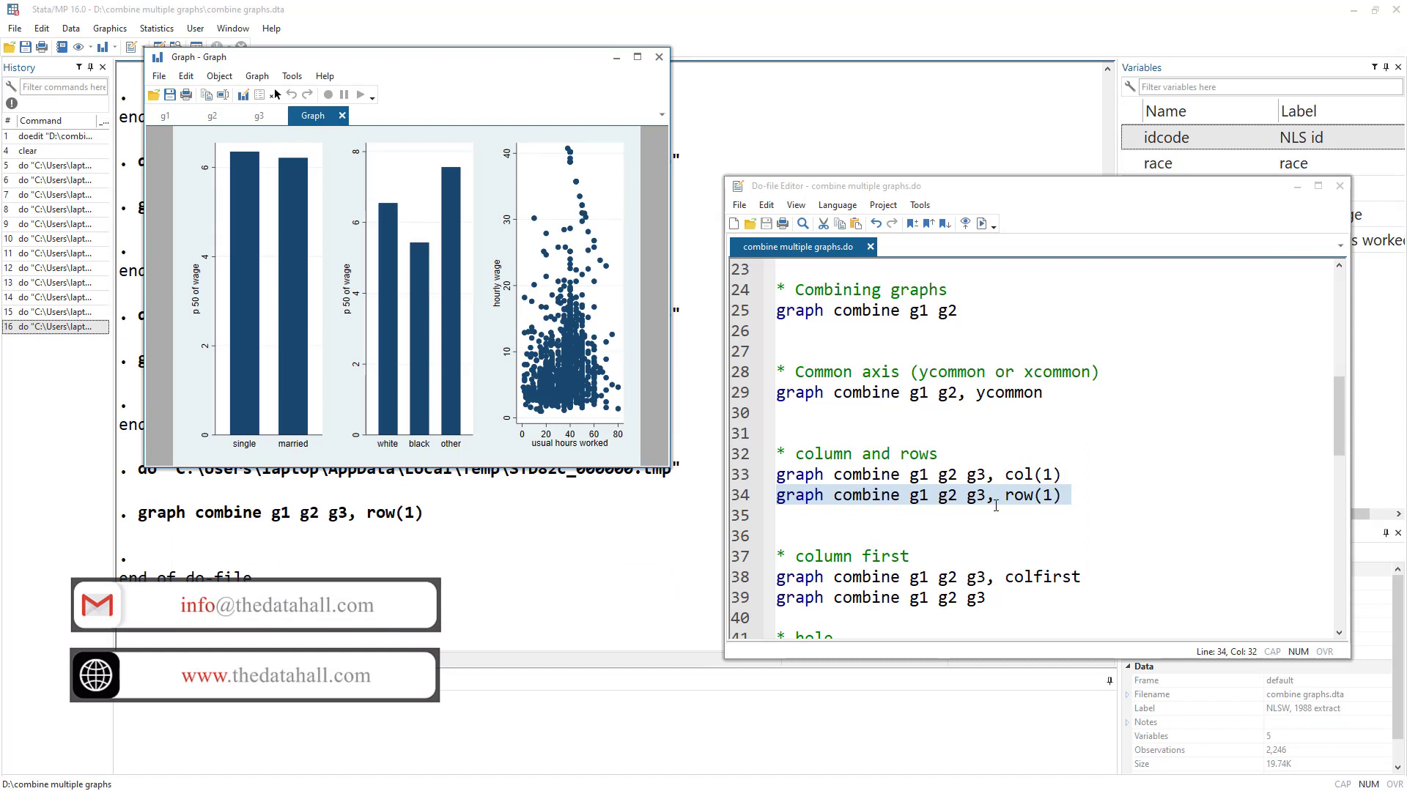
Combine g1, g2 and g3 by running line 39 without options and line 38 with the colfirst option.
scroll(990, 511, "down", 1)
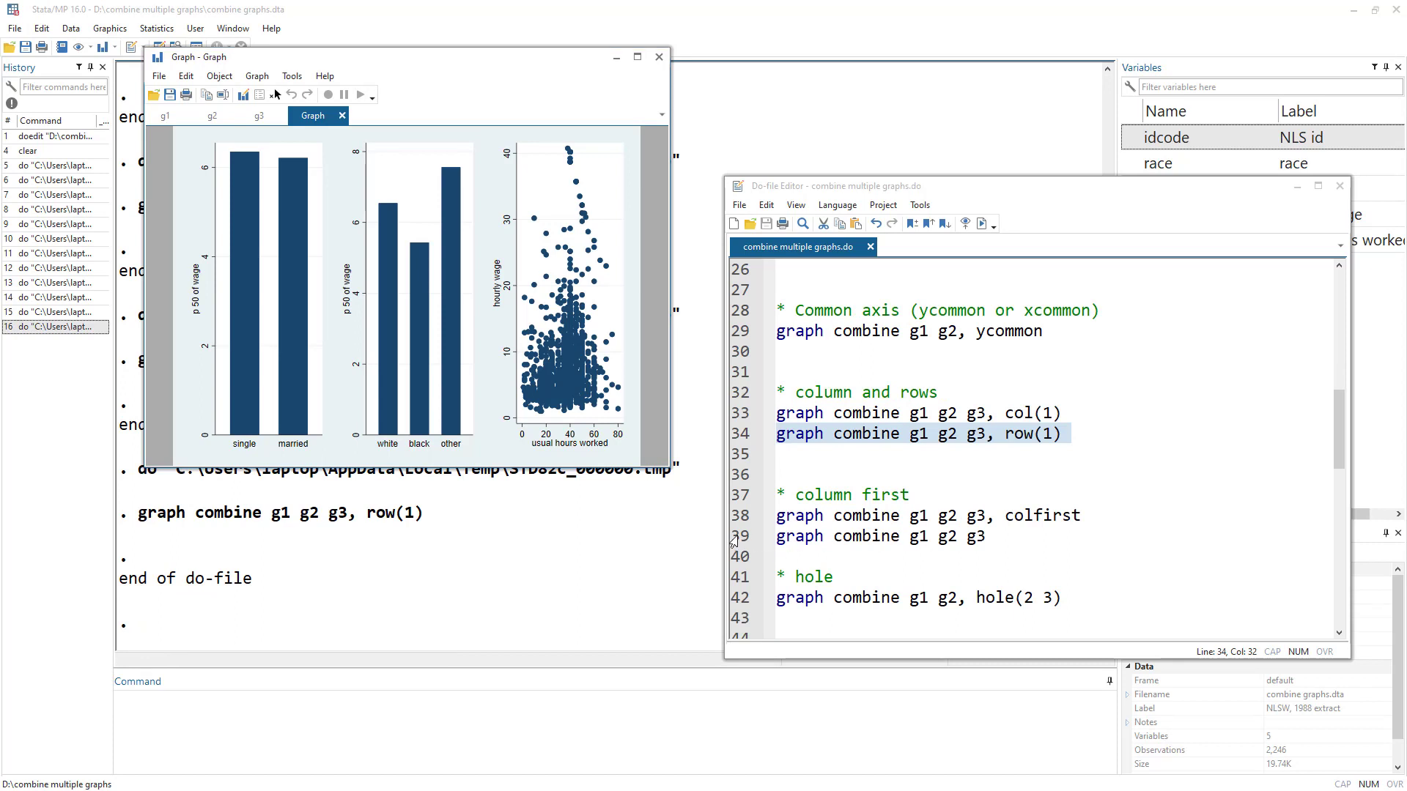
left_click(762, 539)
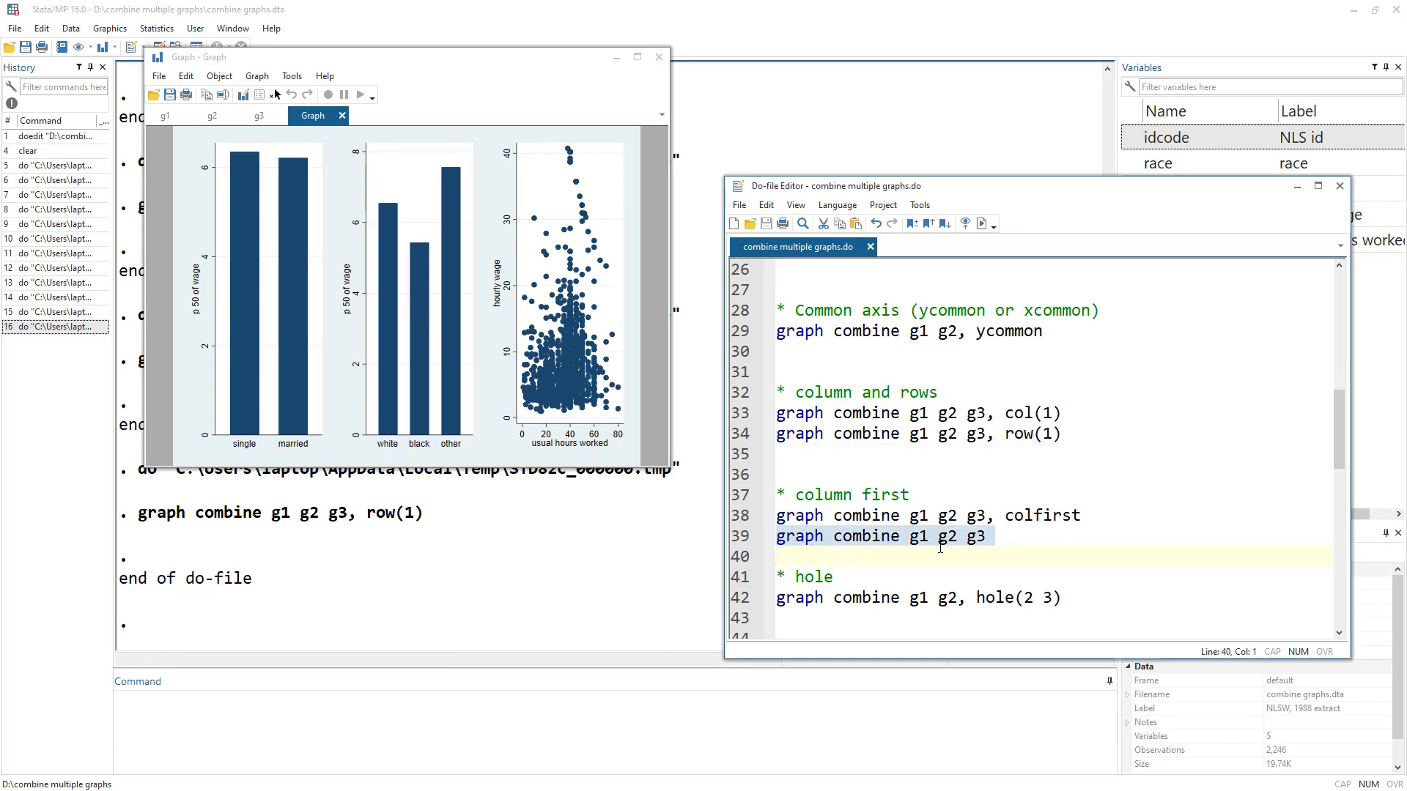
left_click(982, 224)
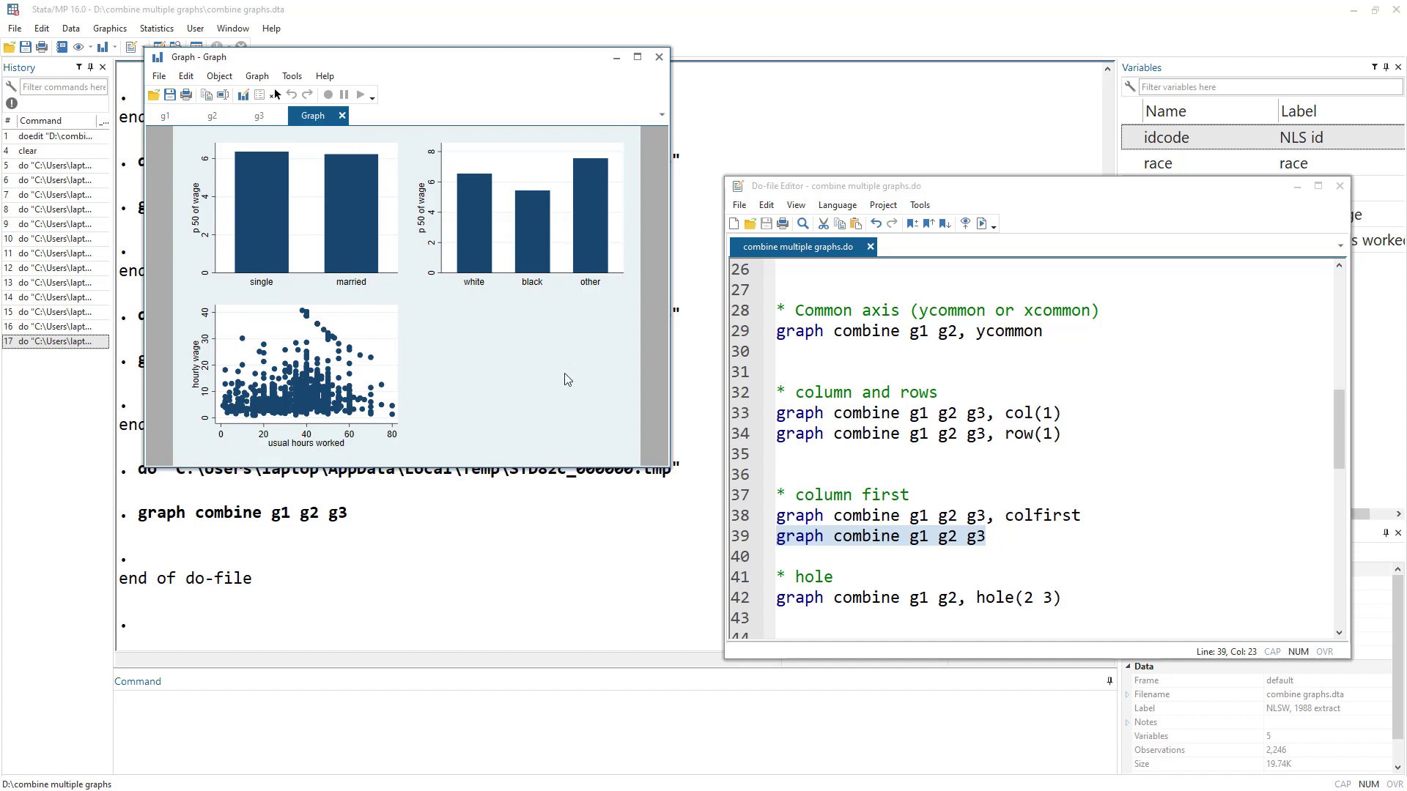
left_click(733, 520)
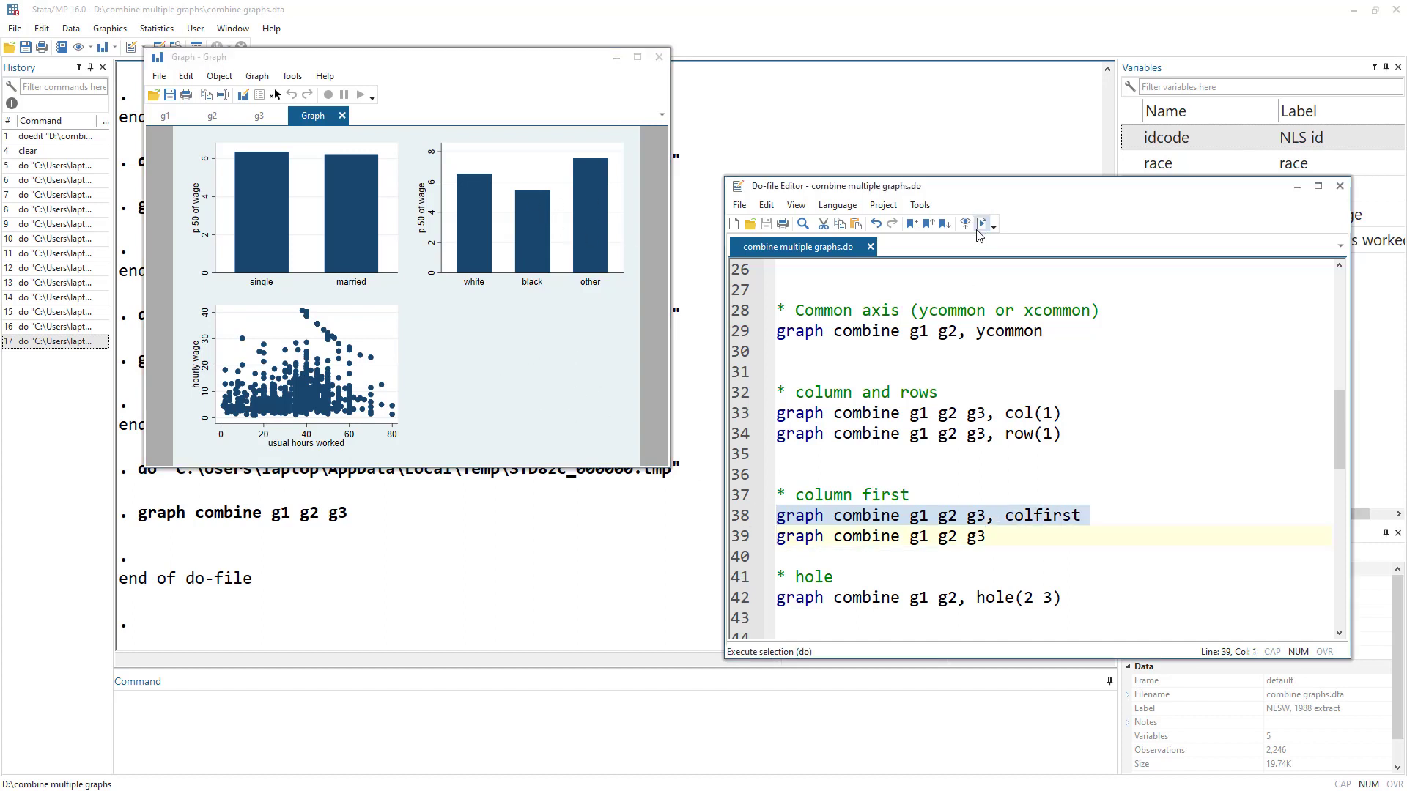
left_click(981, 224)
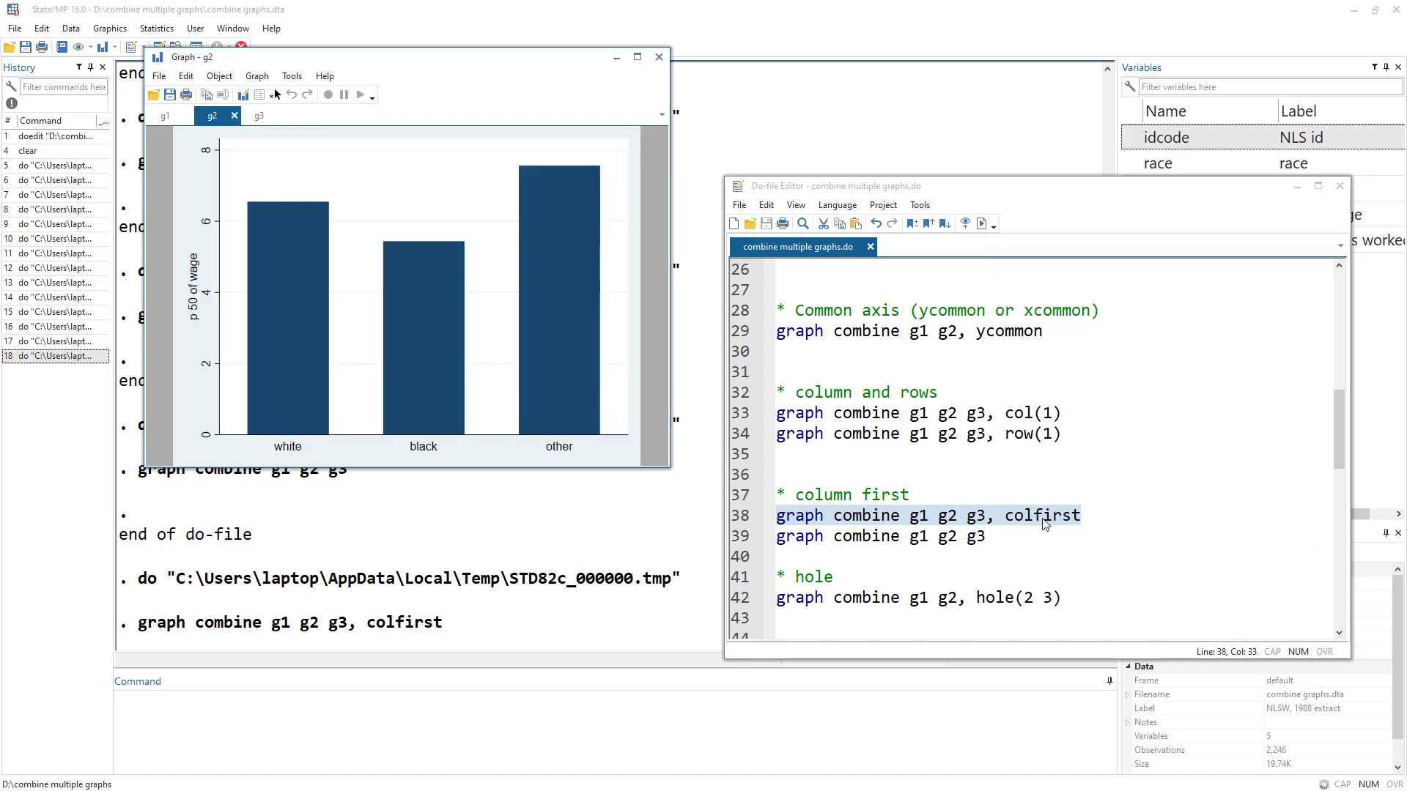
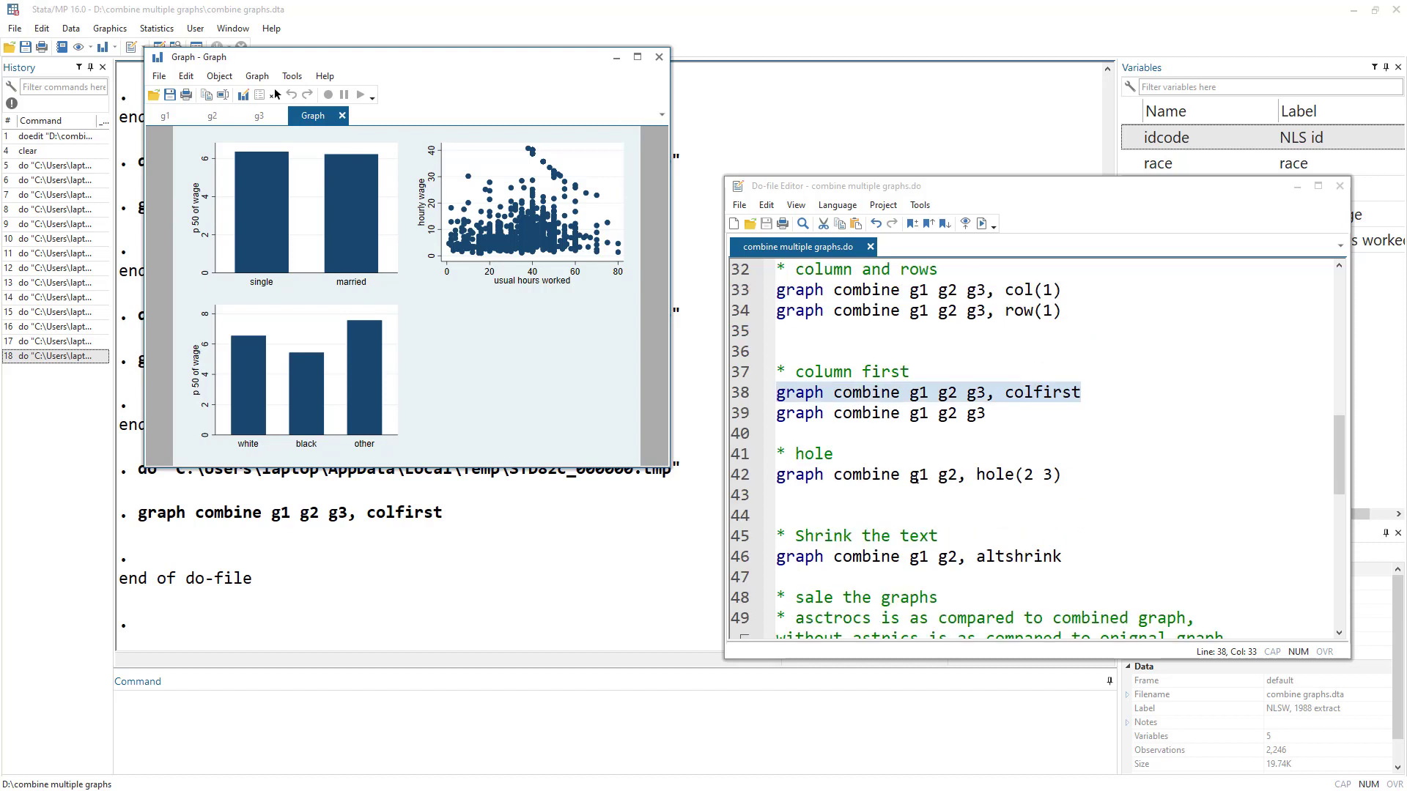
Run line 42 in the hole section to combine g1 and g2 with positions 2 and 3 left empty using hole(2 3).
double_click(812, 454)
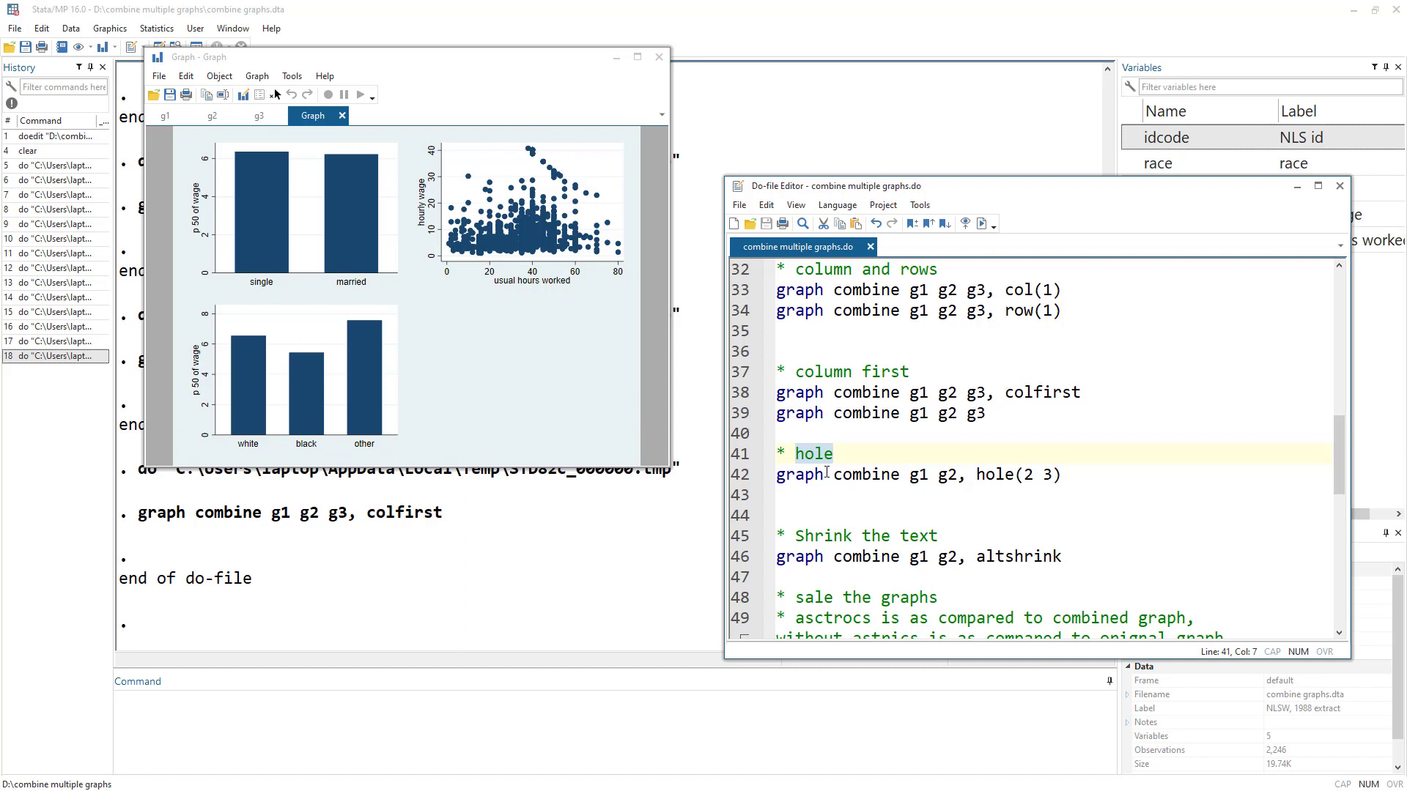
left_click_drag(900, 474, 771, 474)
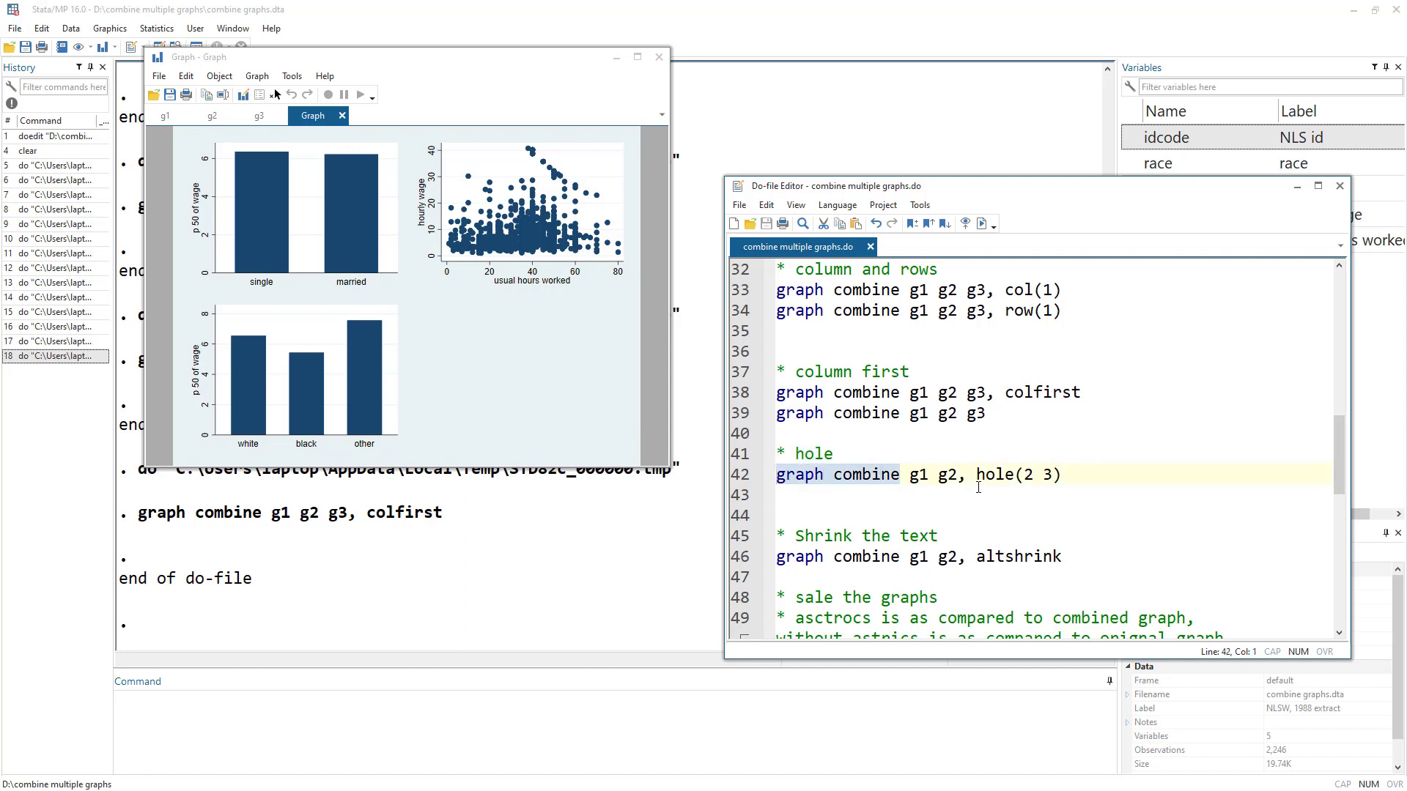
left_click_drag(958, 474, 909, 478)
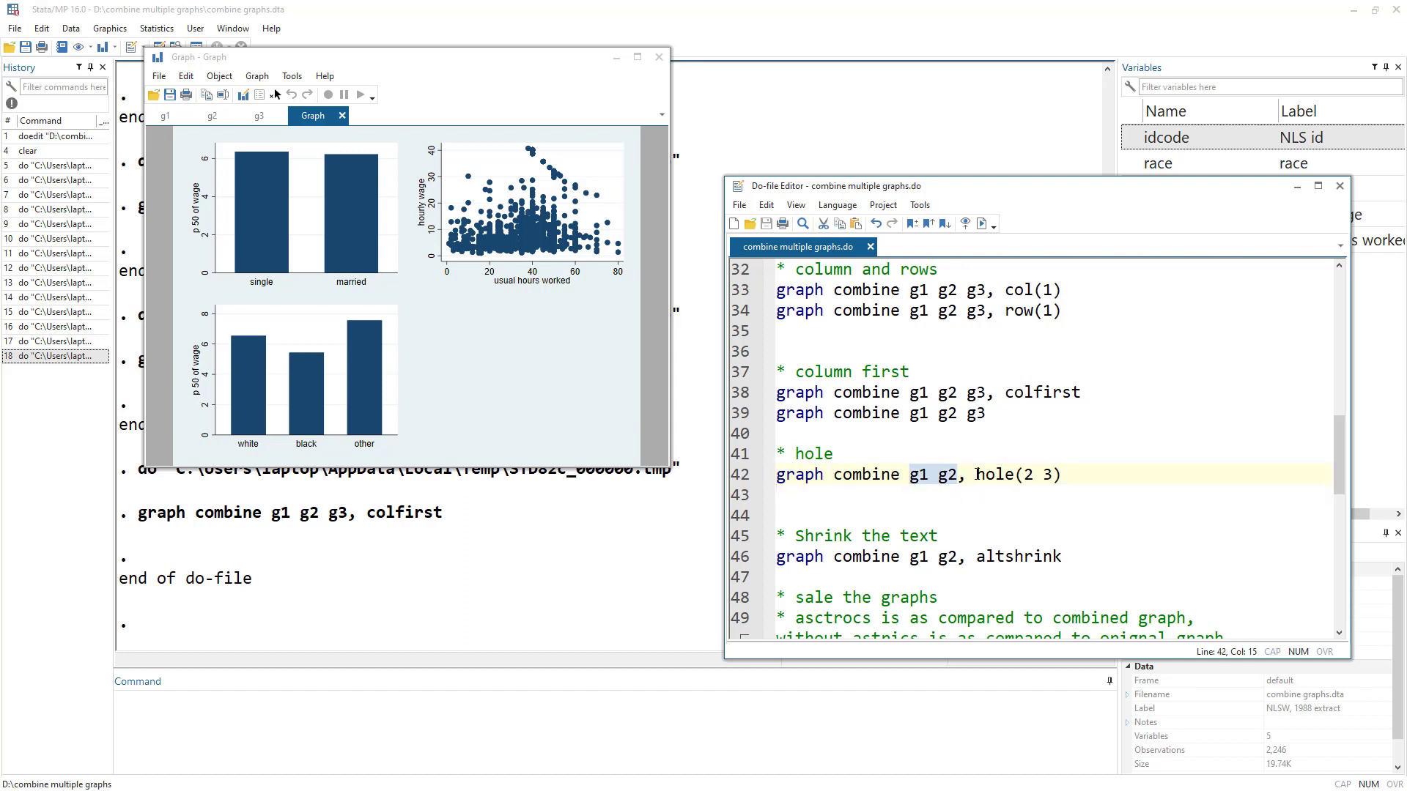
left_click_drag(977, 475, 1018, 472)
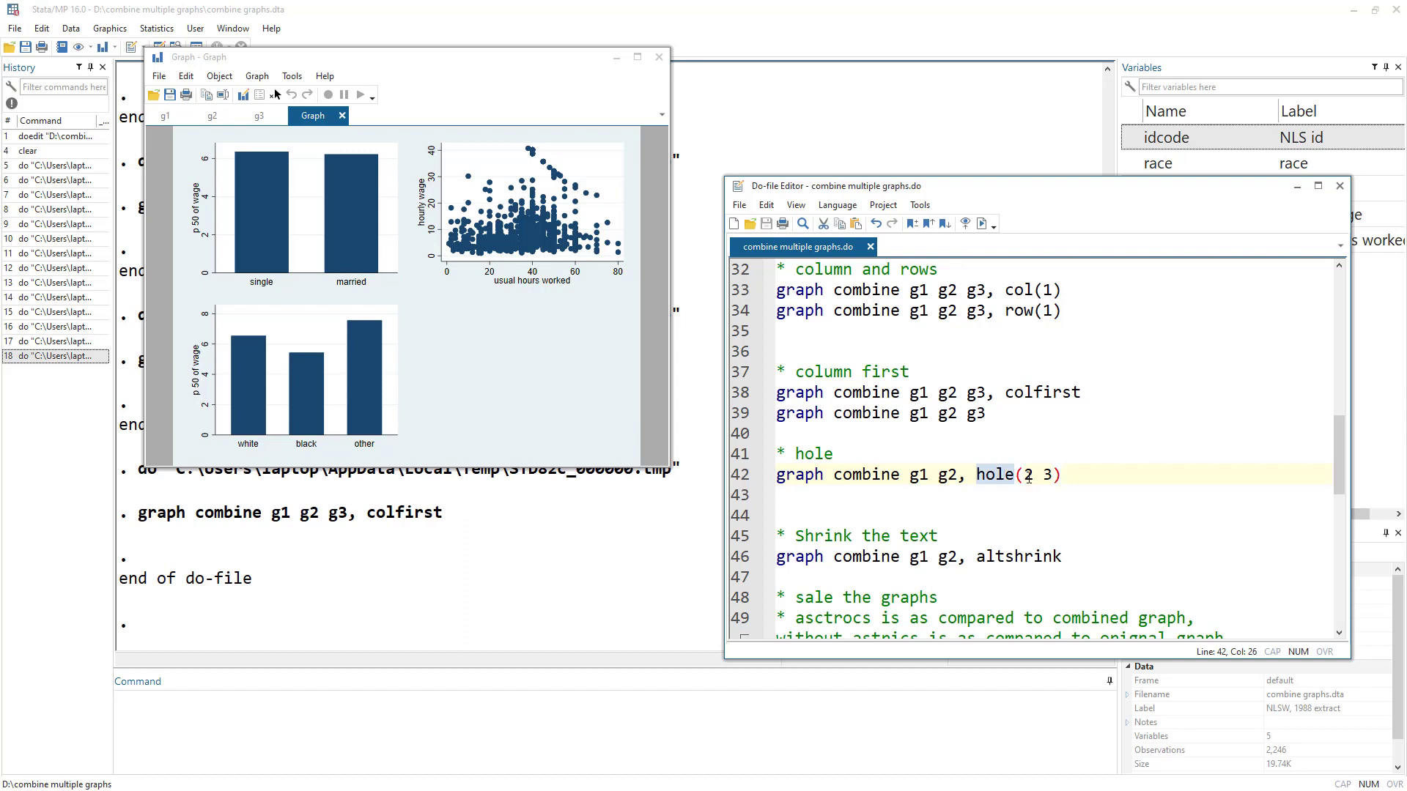
double_click(1029, 474)
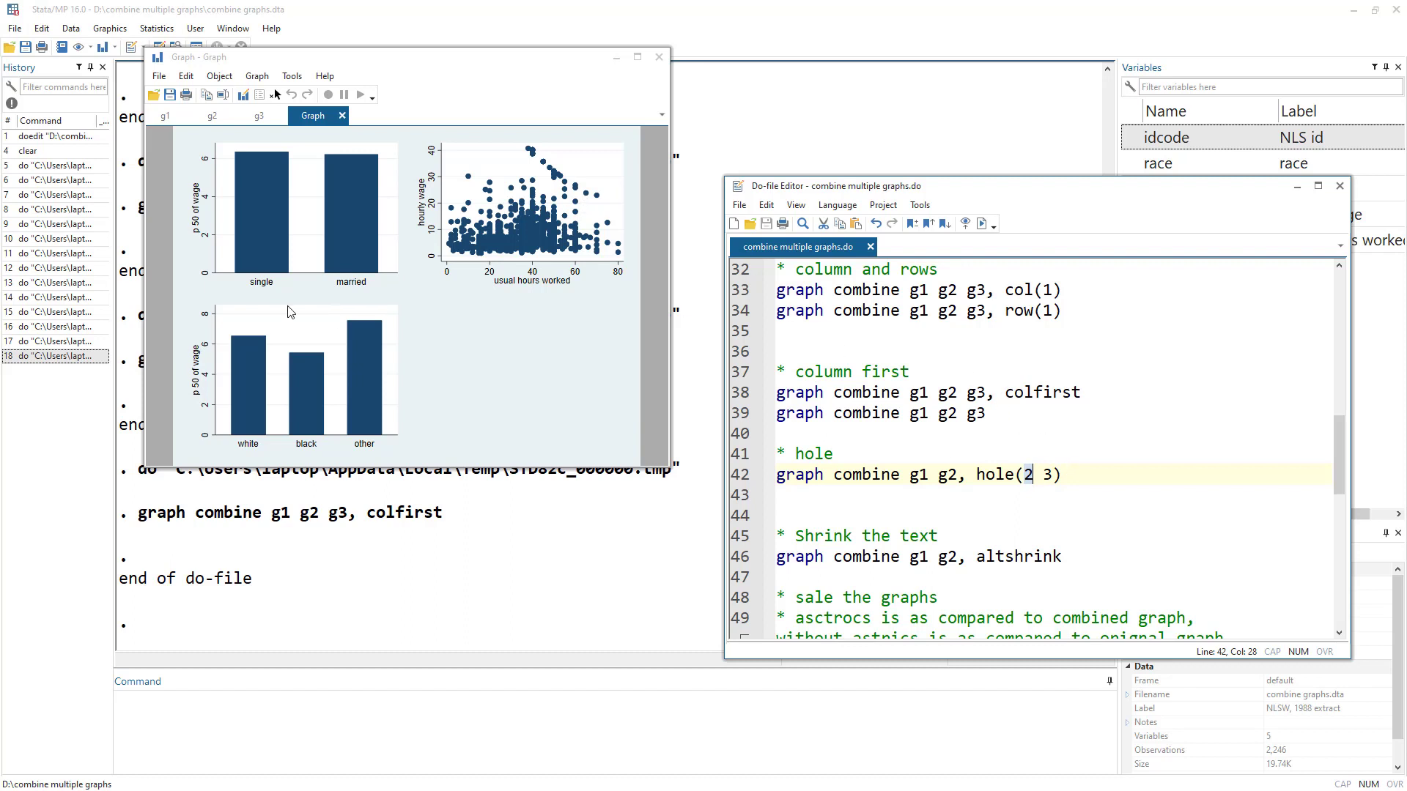
left_click(722, 477)
left_click(982, 224)
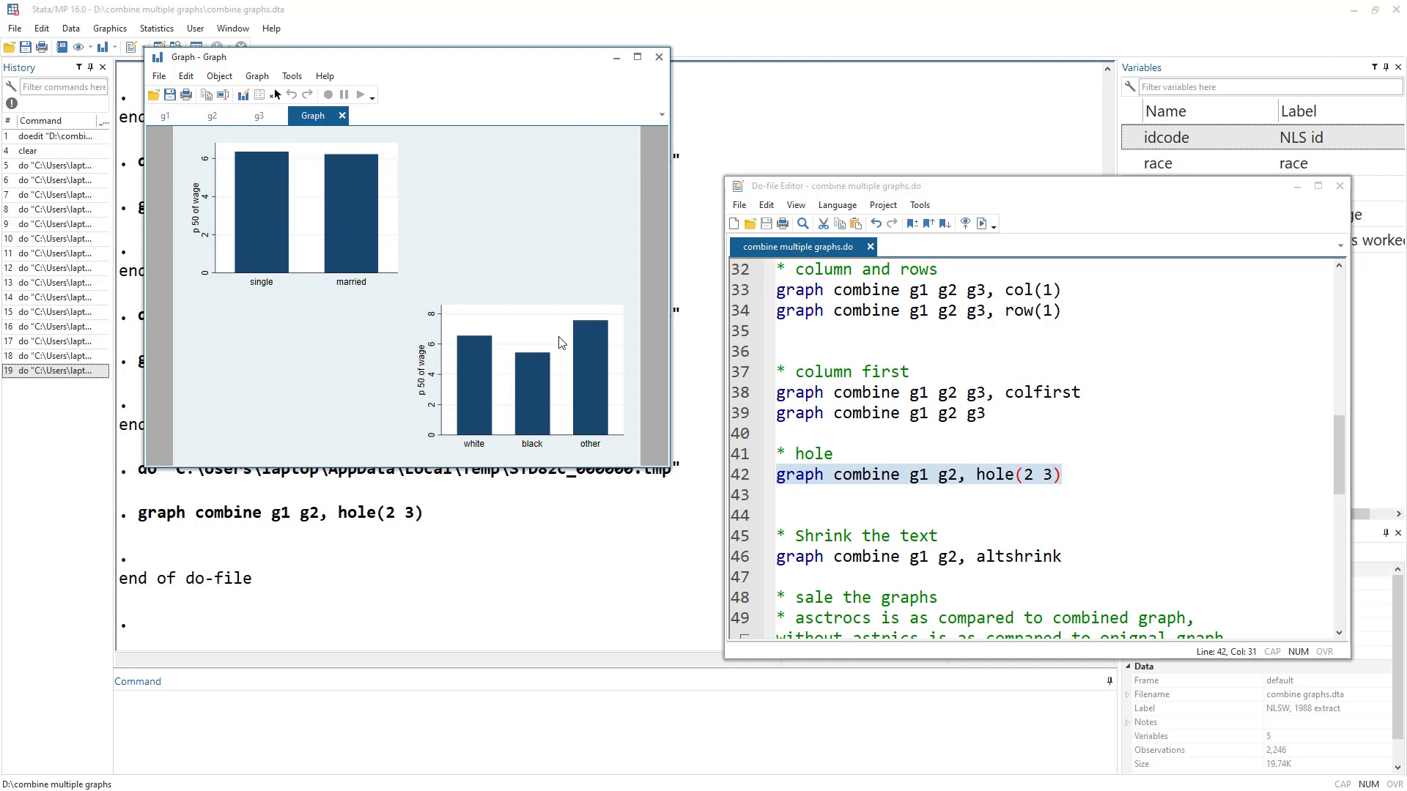
Run line 46 in the Shrink the text section to combine g1 and g2 with the altshrink option.
scroll(952, 439, "down", 2)
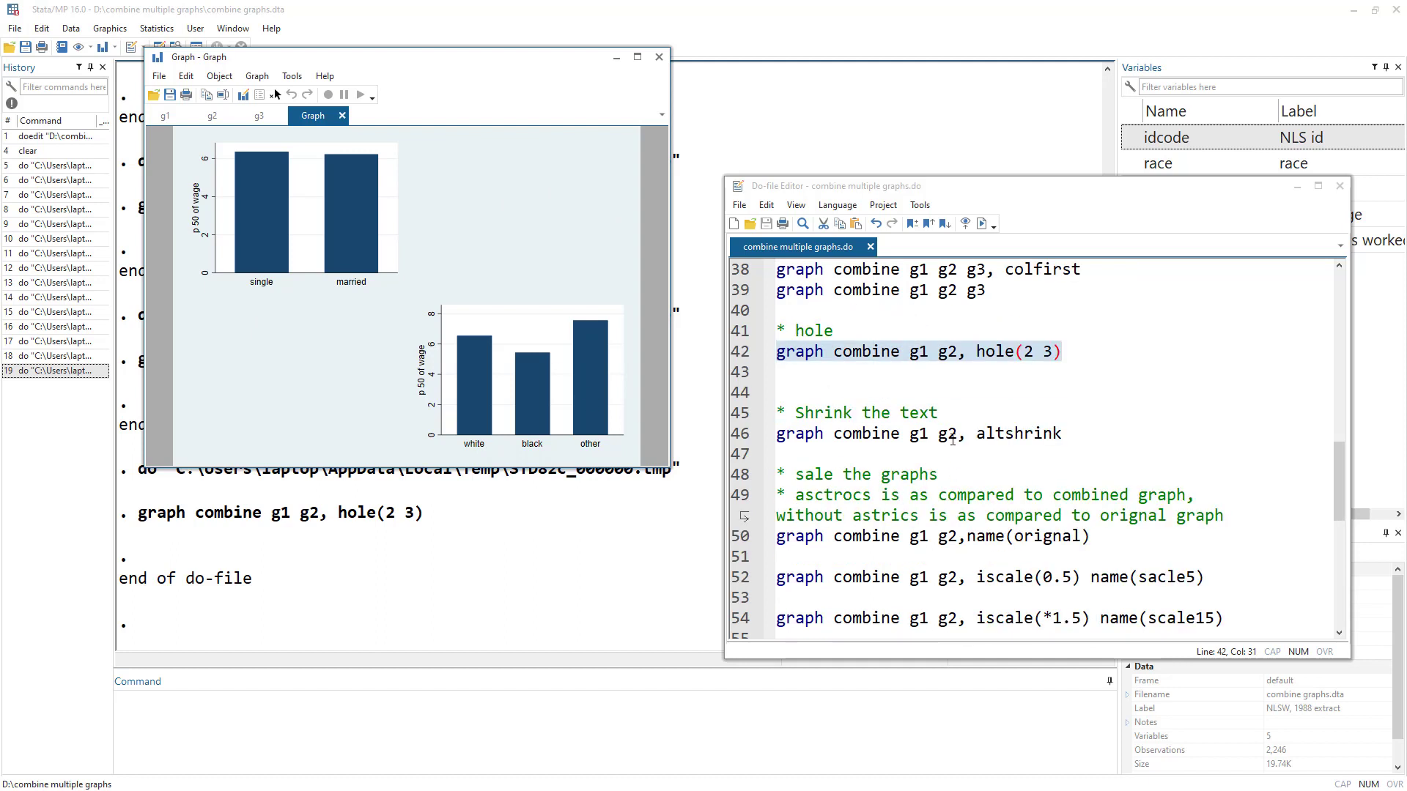
double_click(990, 438)
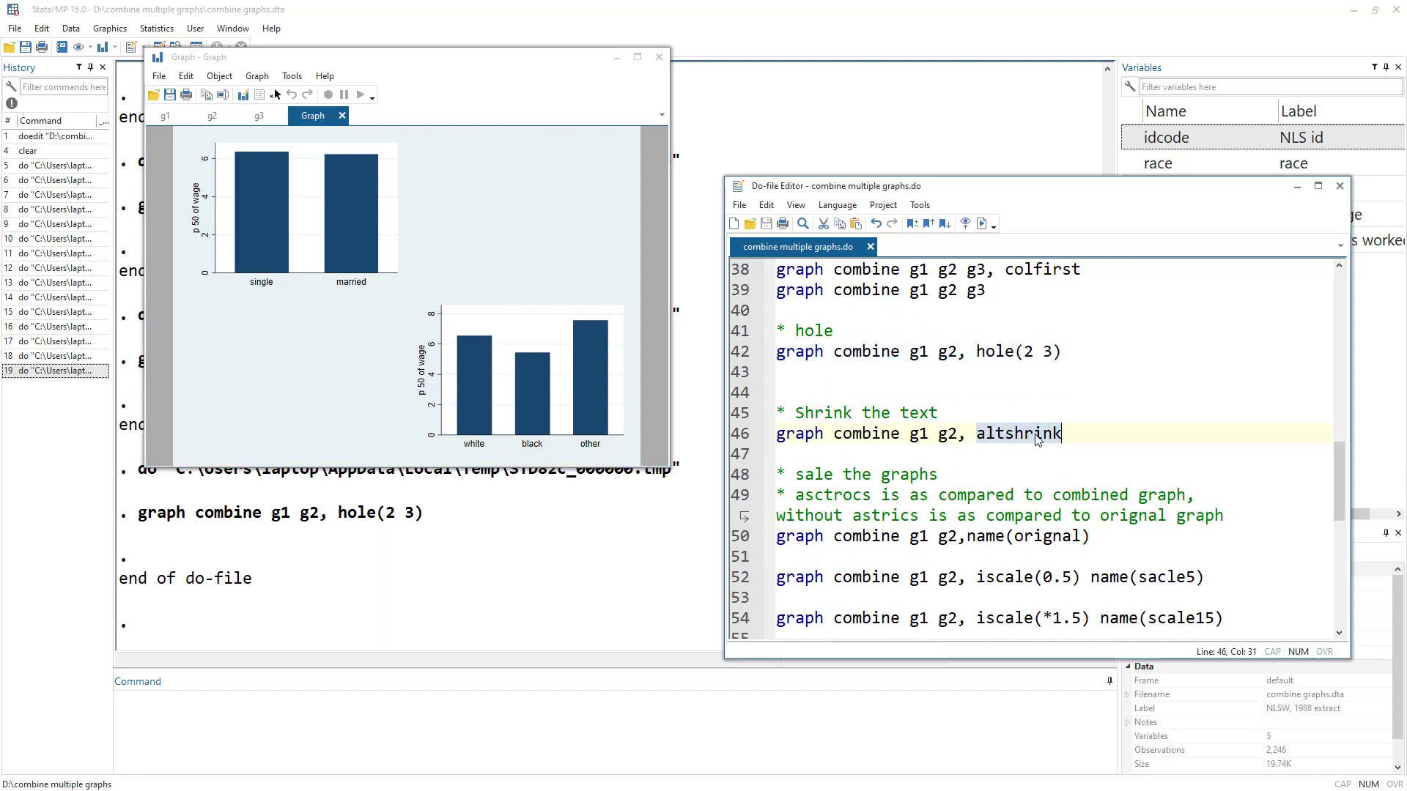
left_click(738, 437)
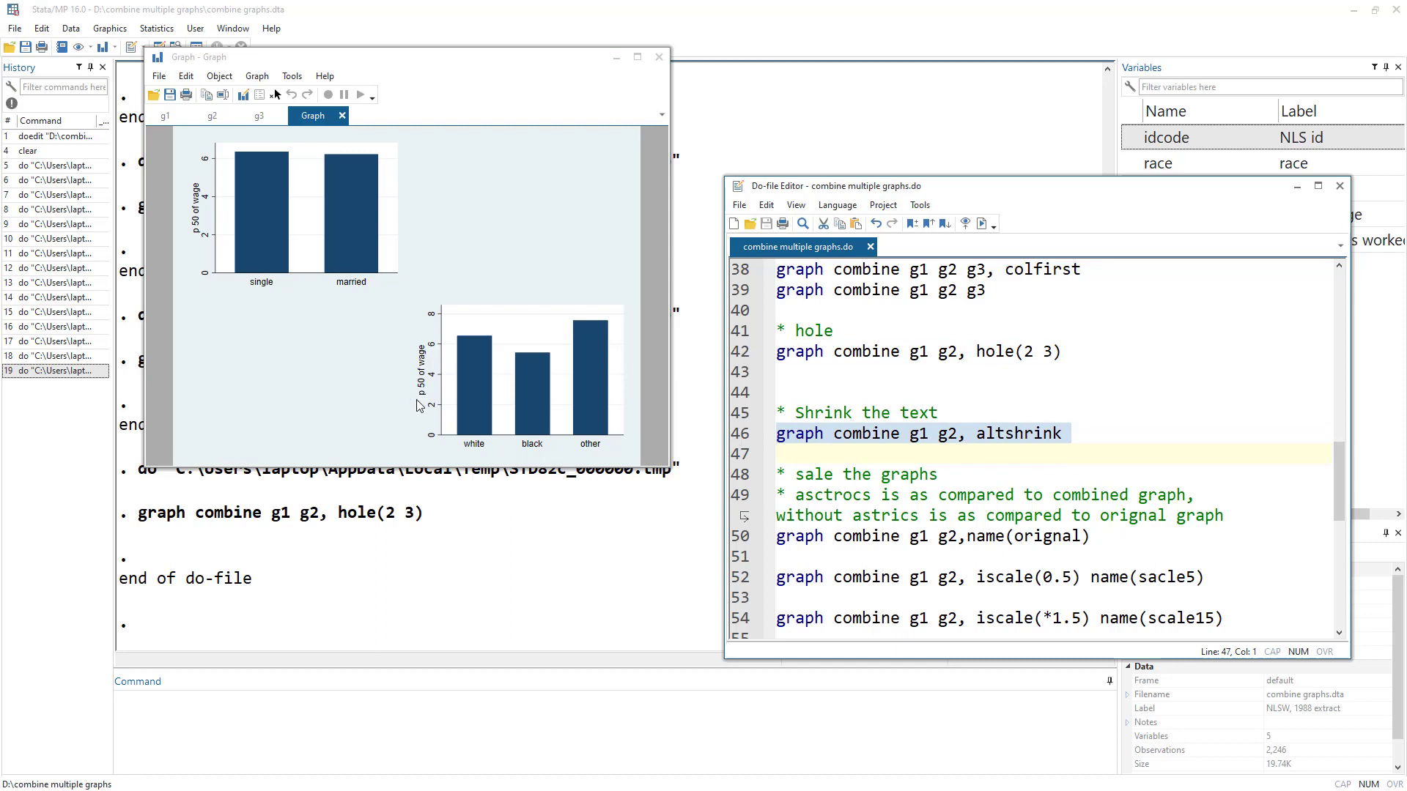
left_click(982, 223)
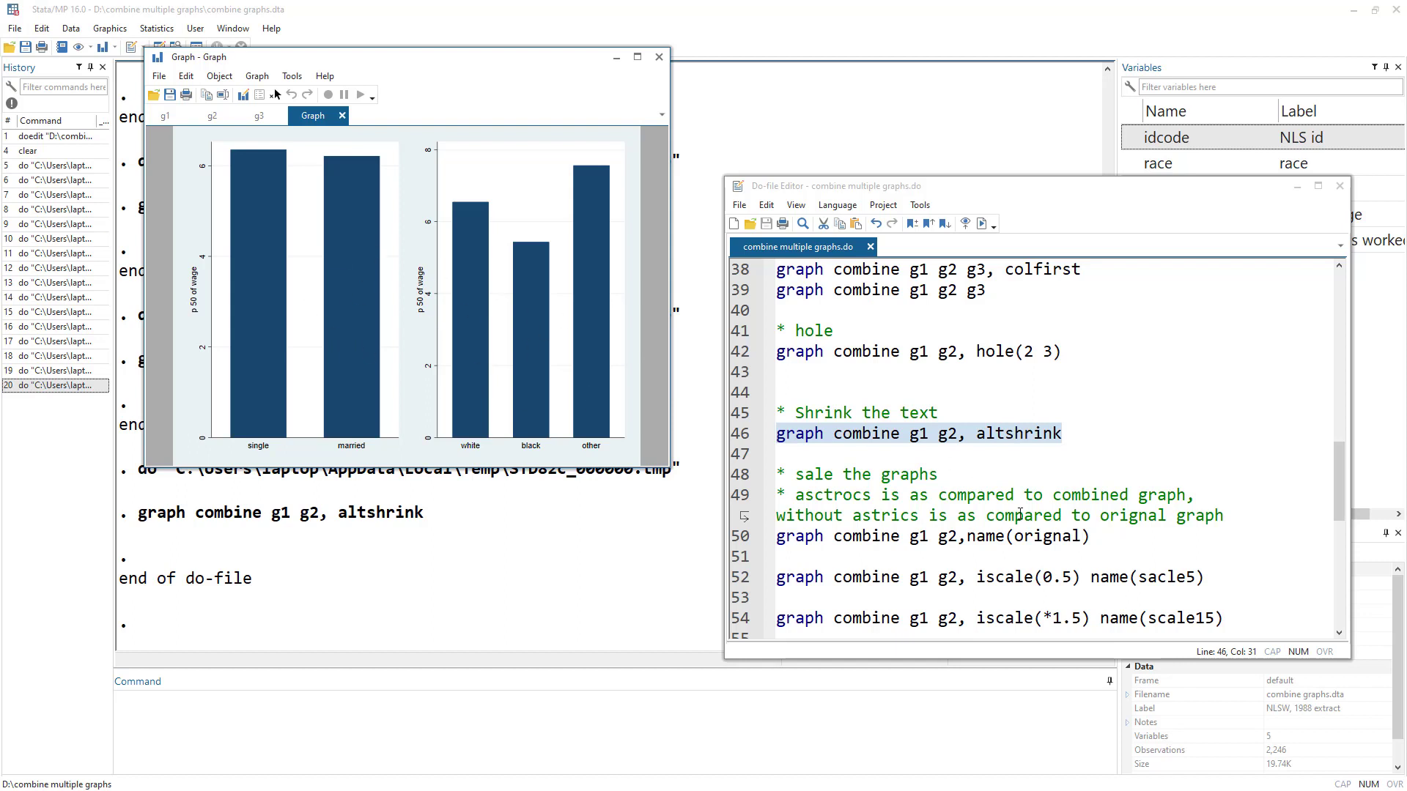
Run line 50 to combine g1 and g2 without scaling and store the result under the name orignal.
scroll(971, 472, "down", 1)
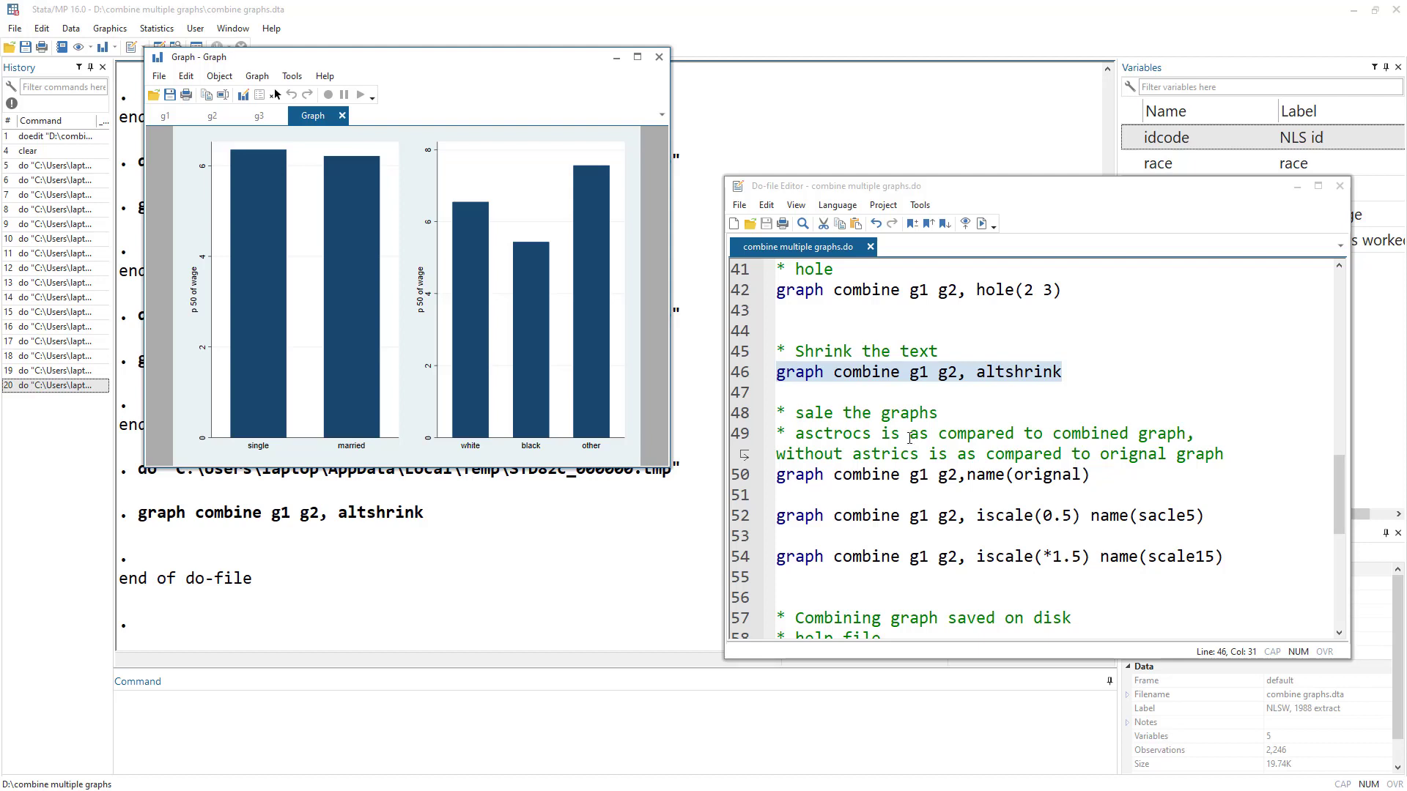
double_click(992, 515)
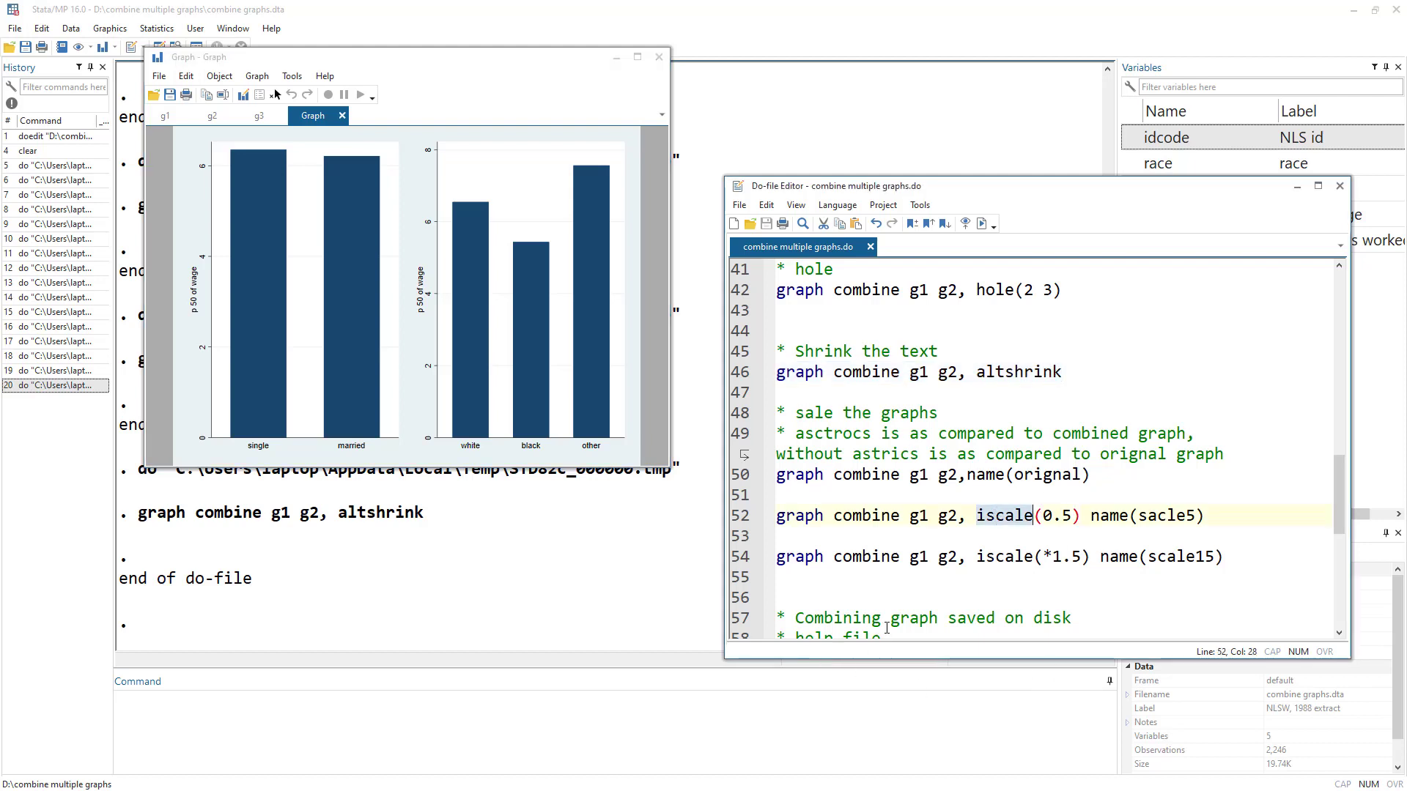
left_click(744, 477)
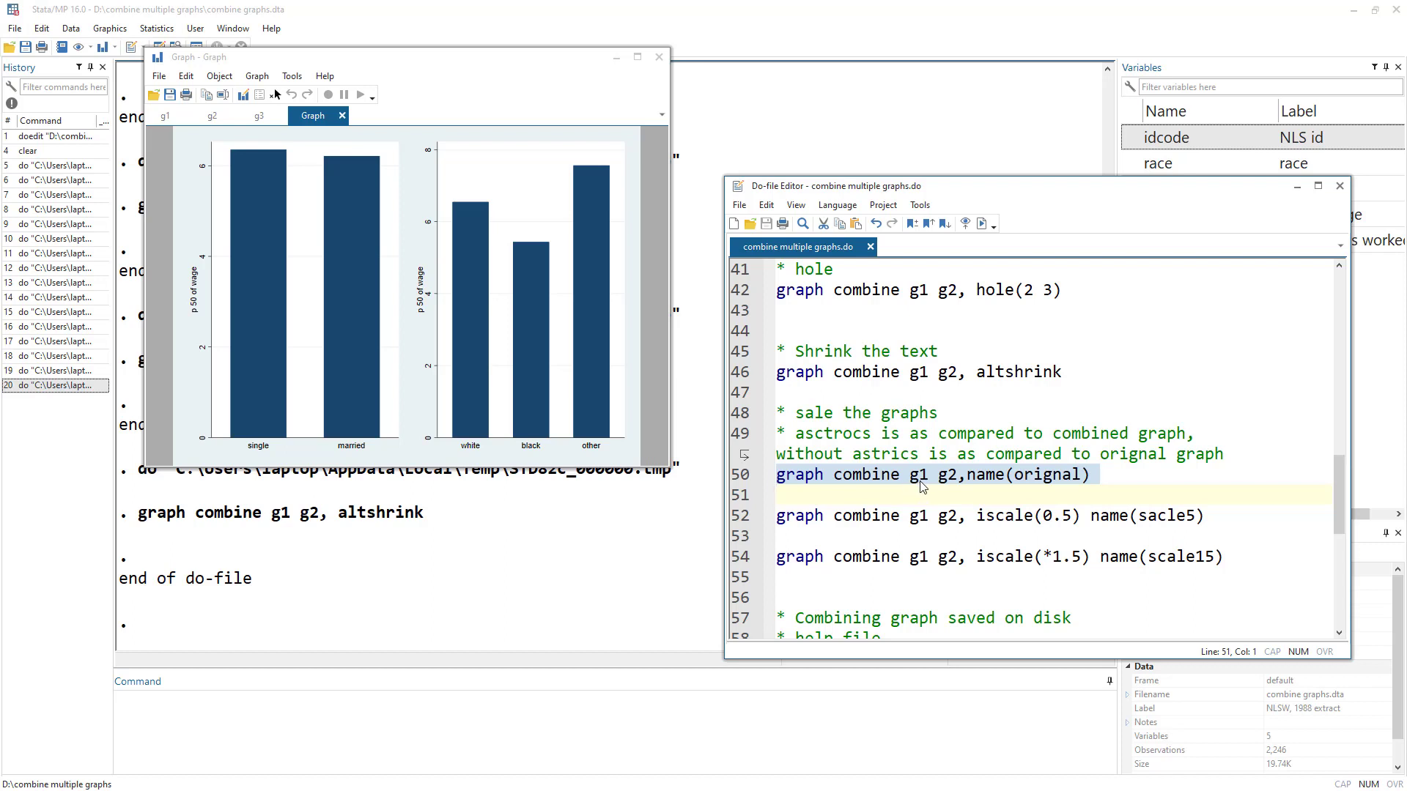
double_click(994, 477)
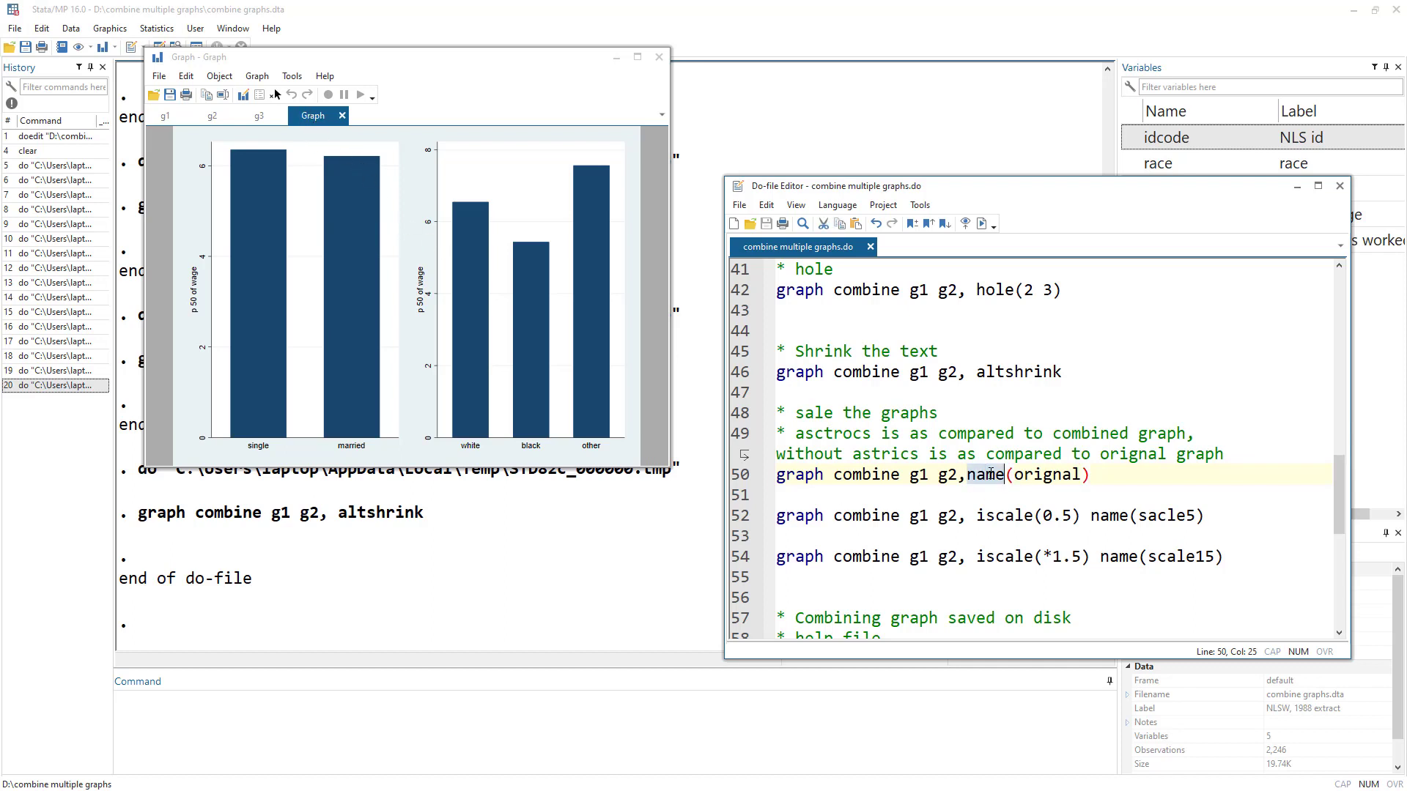
double_click(1047, 475)
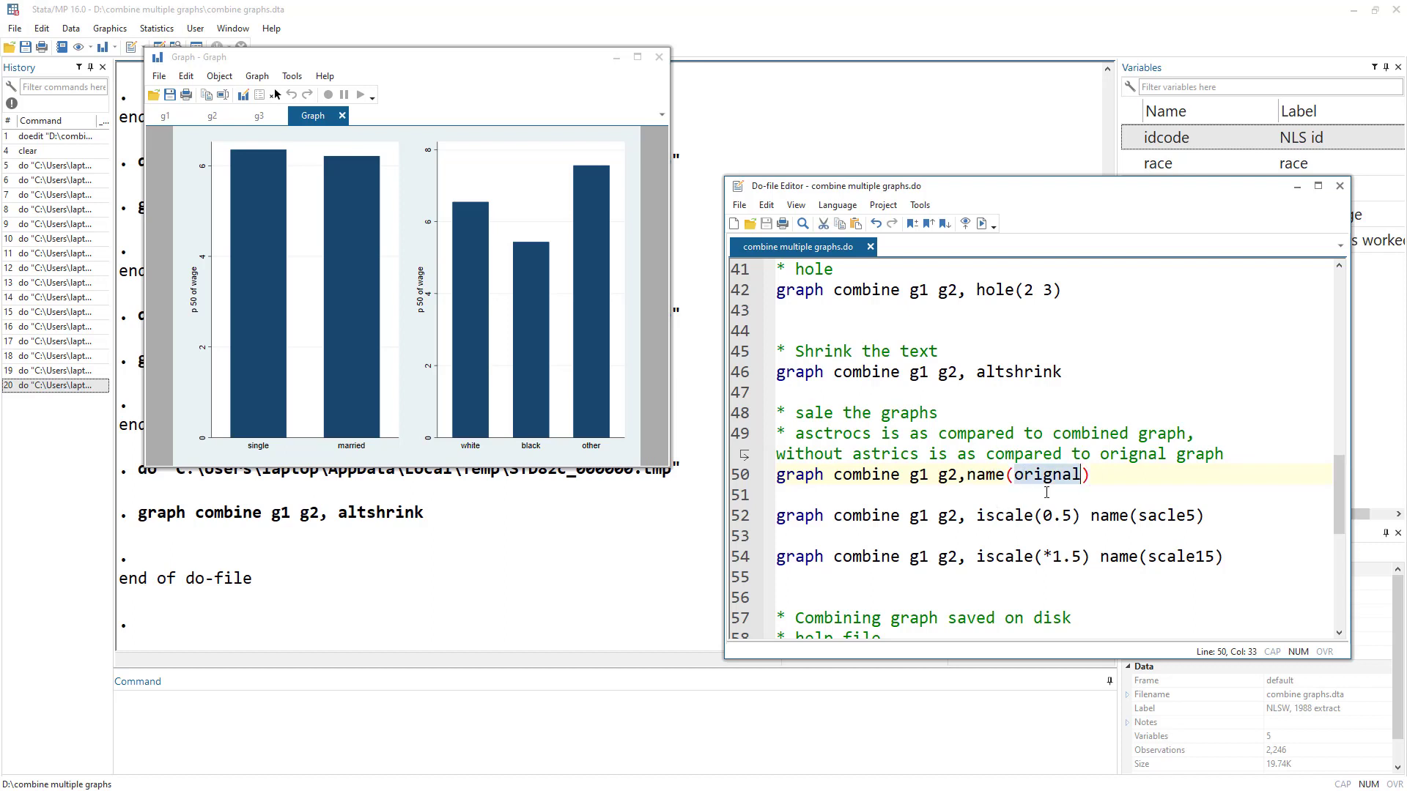
left_click(743, 475)
left_click(981, 223)
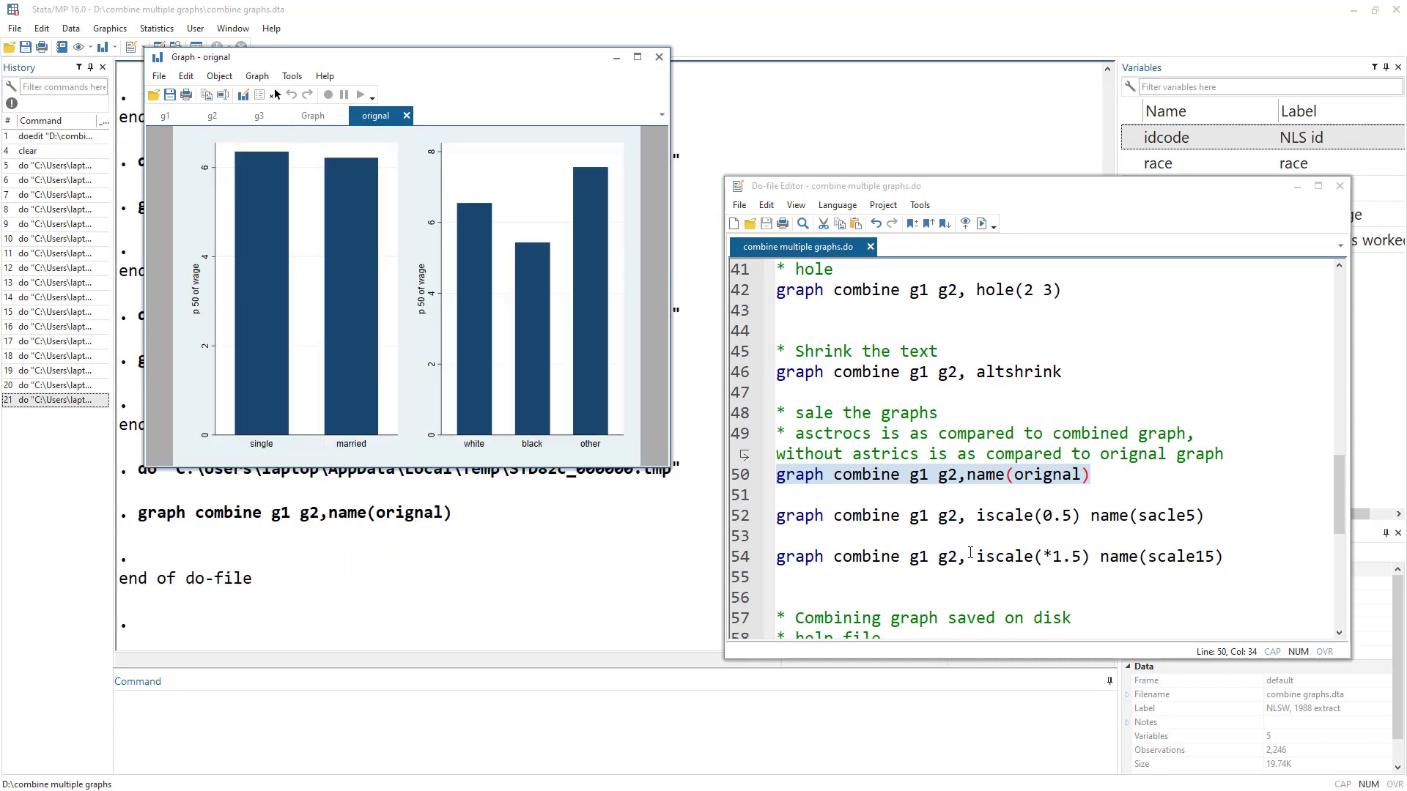
Try an iscale value of 1 on line 52 and restore it to 0.5.
double_click(1003, 516)
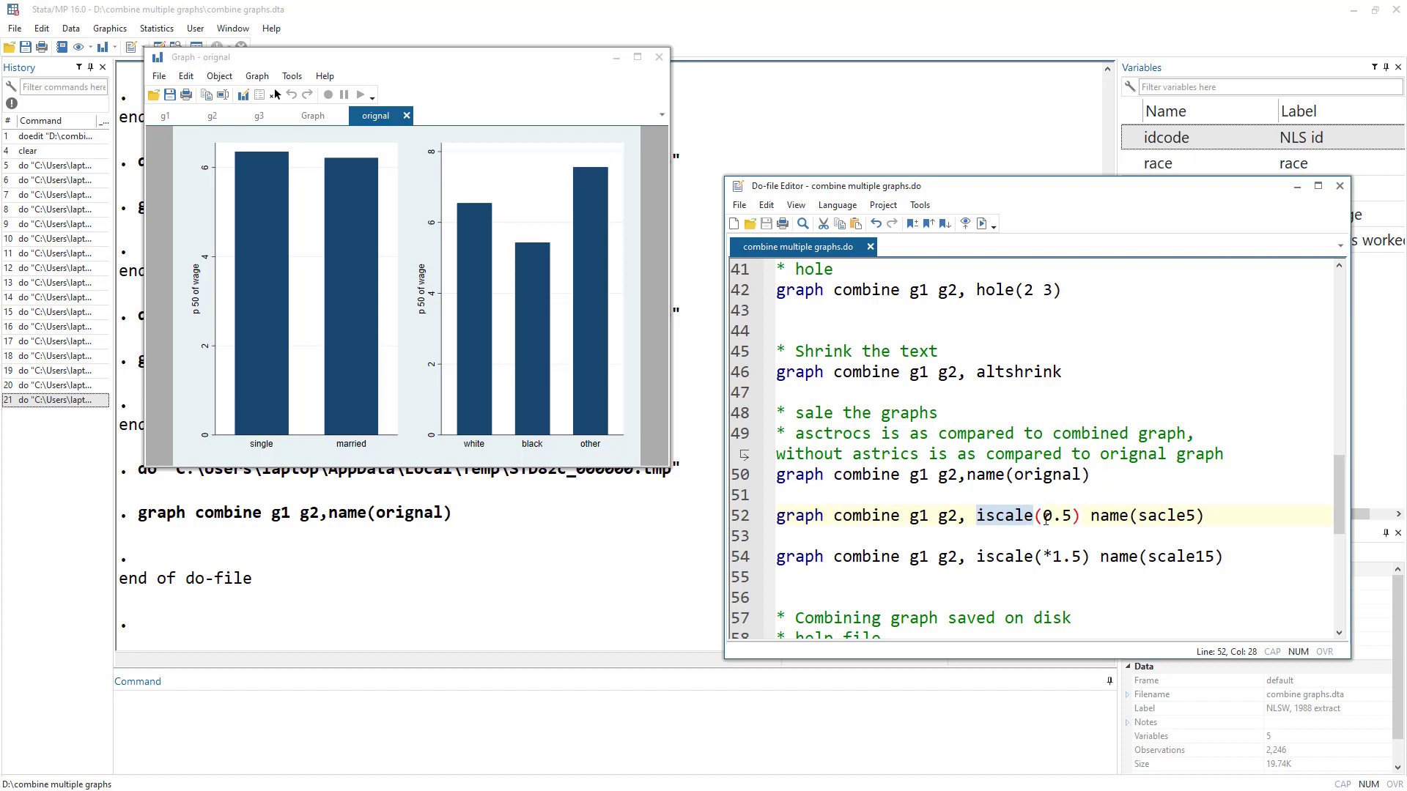
left_click_drag(1042, 517, 1071, 518)
type("1")
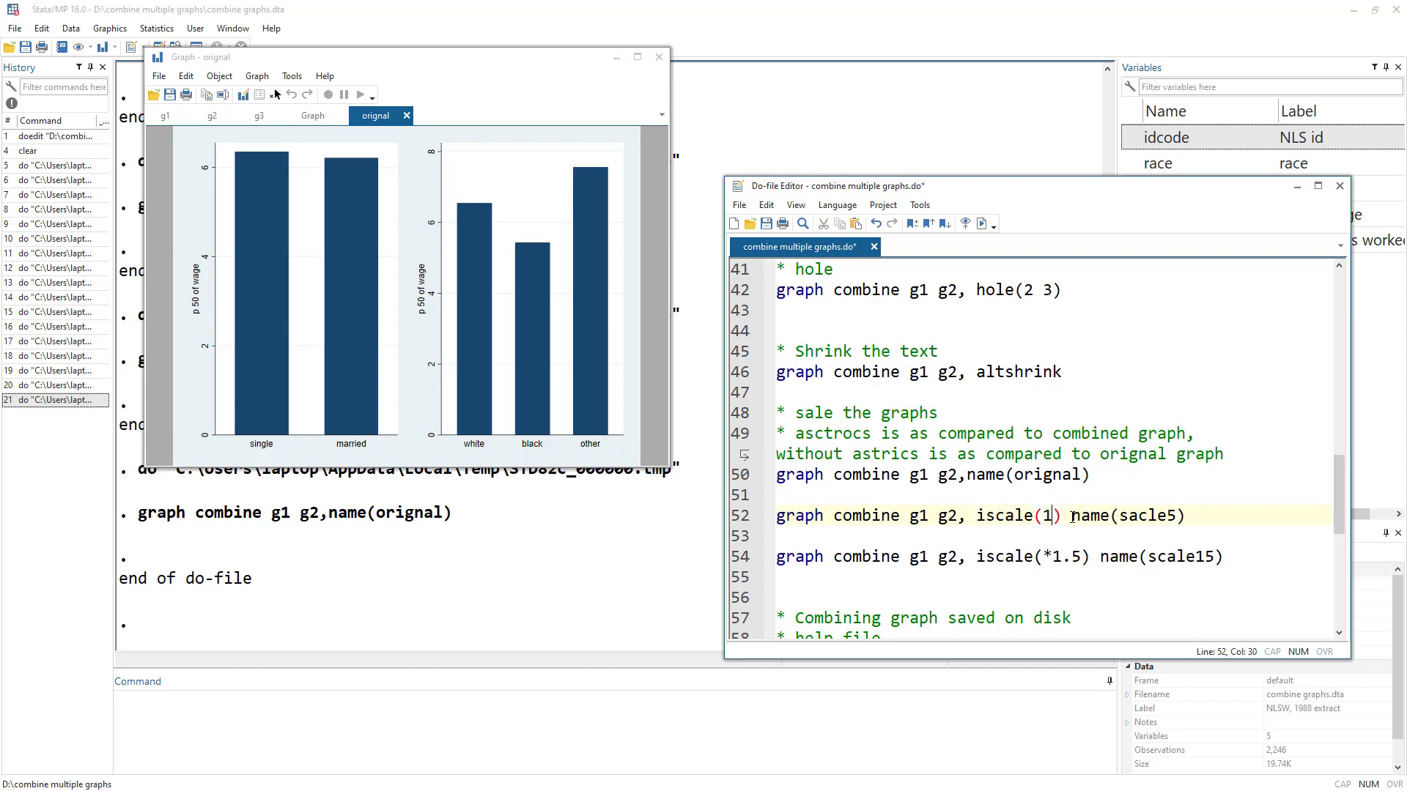
key("BackSpace")
type("0.5")
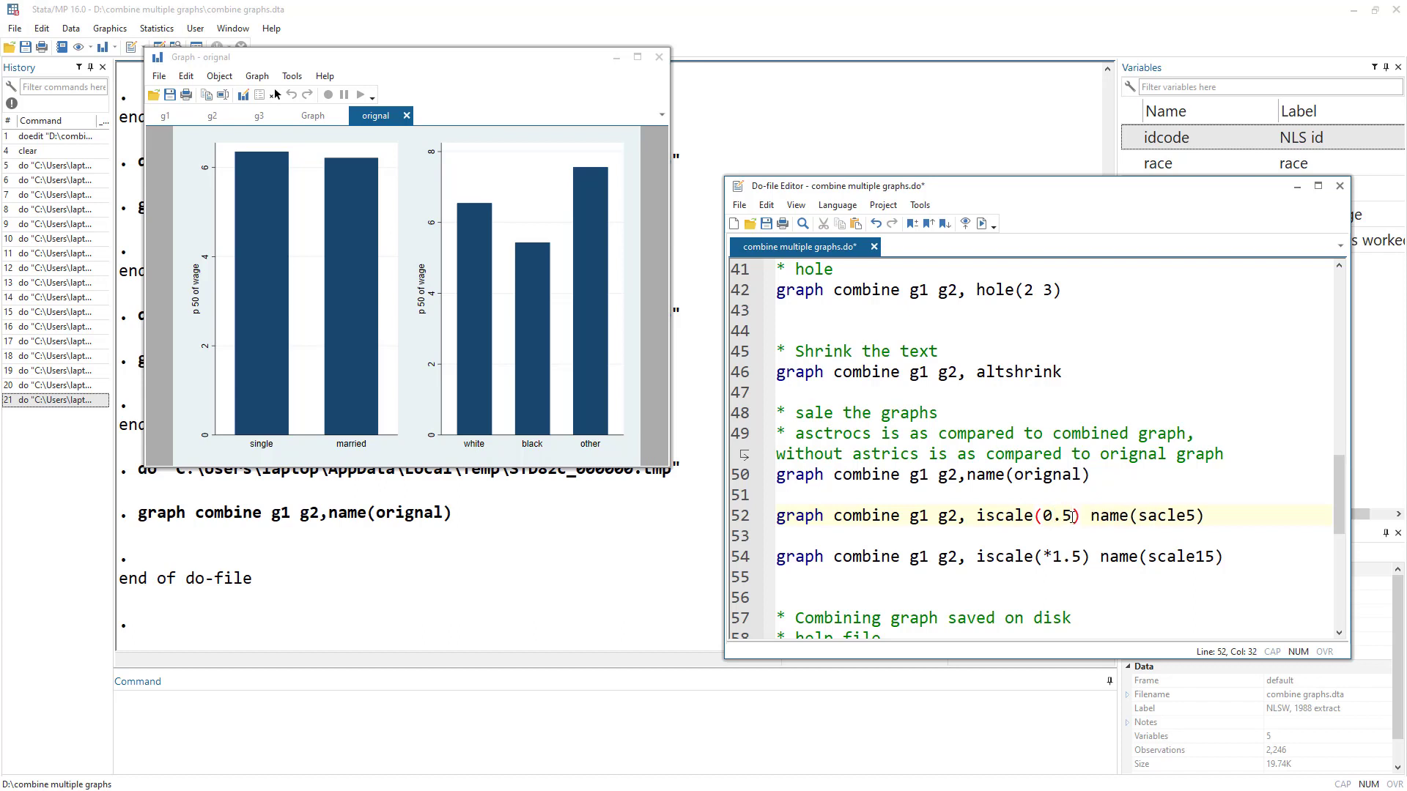
Run line 52 to combine g1 and g2 with iscale(0.5) and store the result under the name sacle5.
left_click(161, 119)
left_click(368, 117)
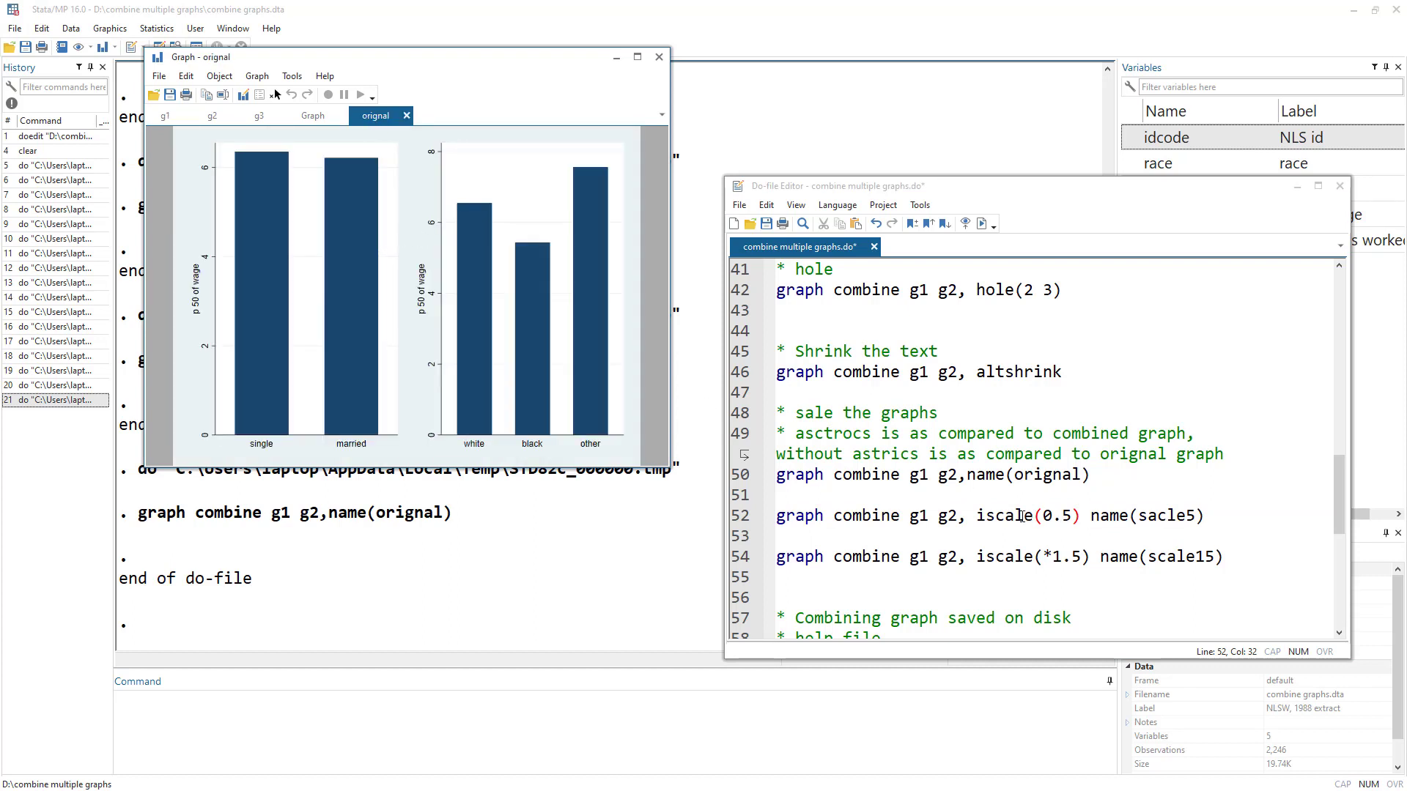
left_click(1114, 520)
double_click(1166, 515)
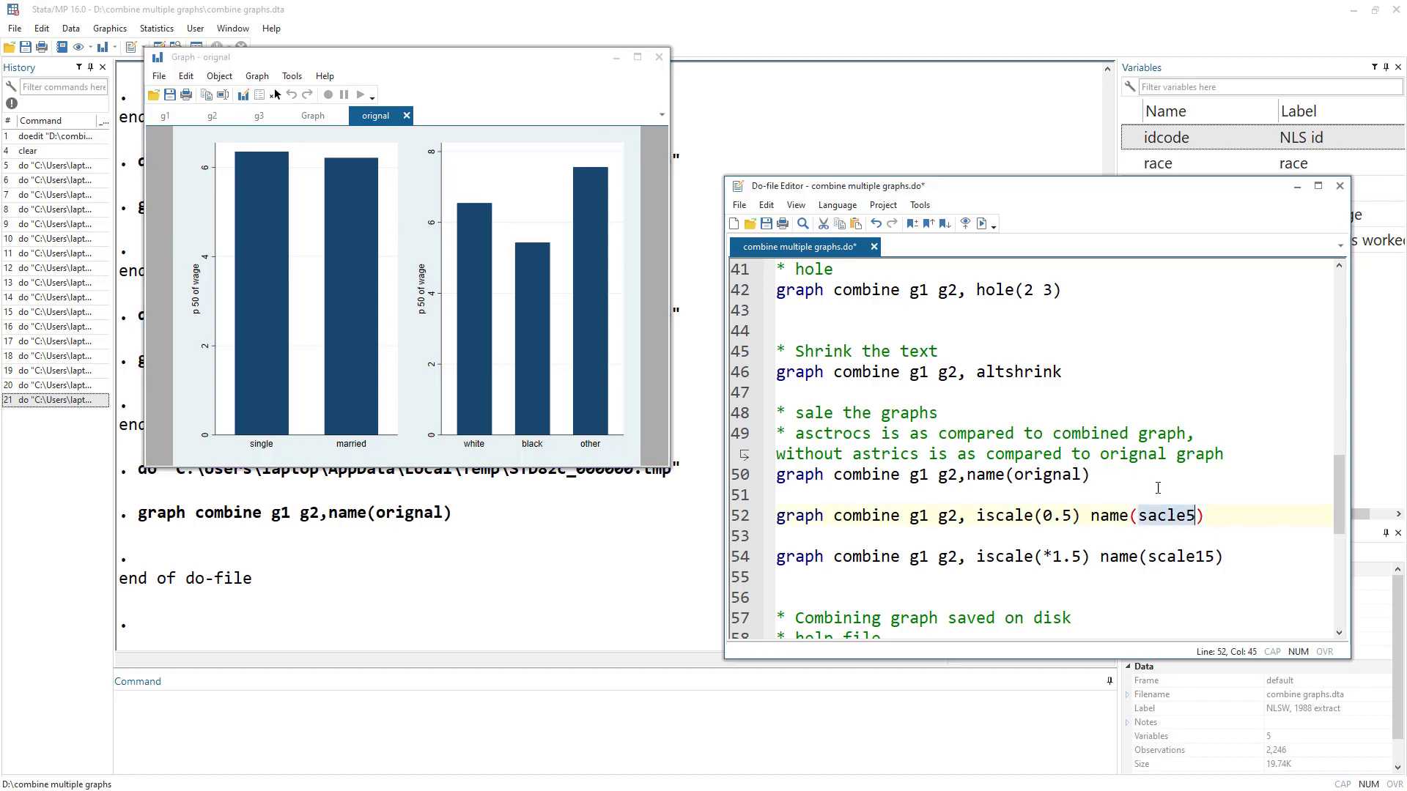
left_click(735, 516)
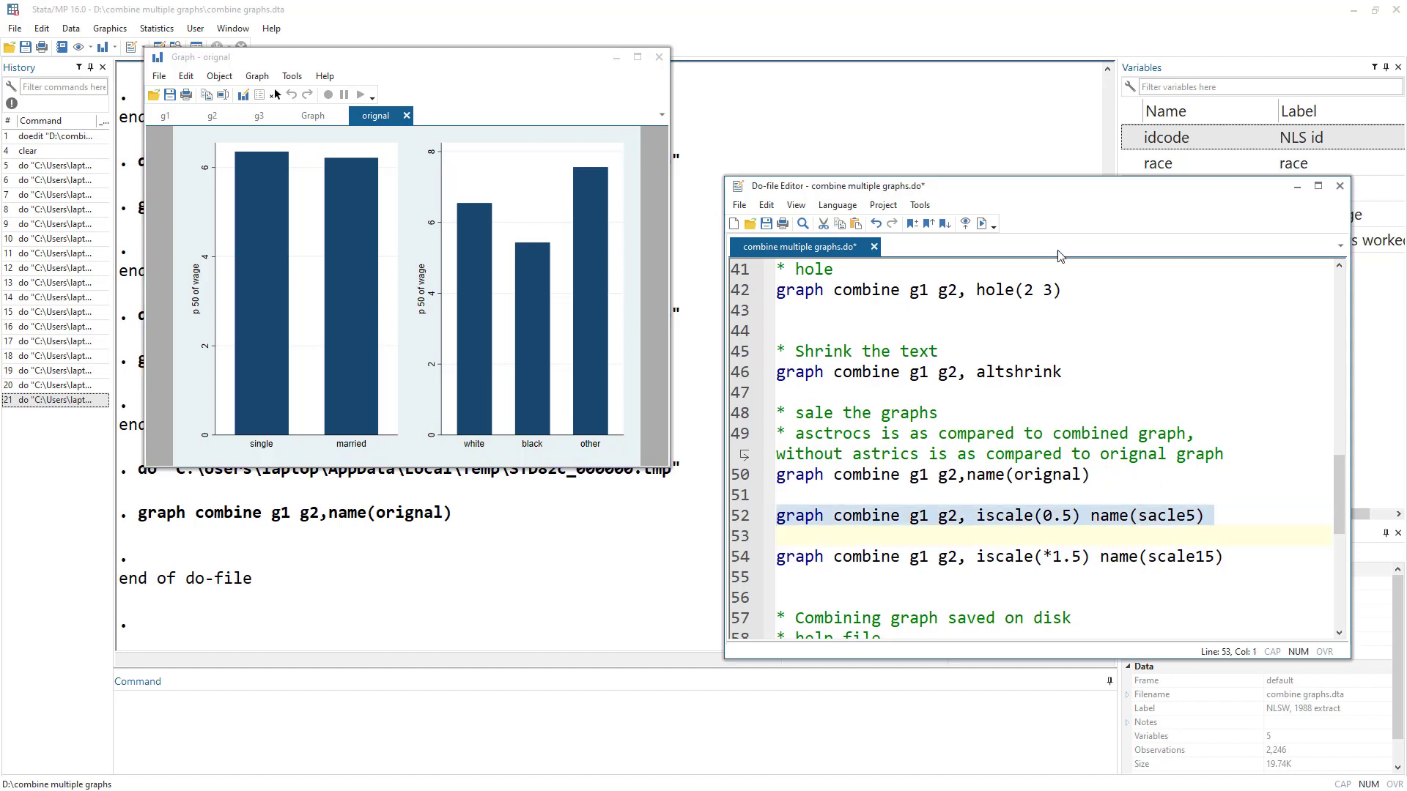
left_click(980, 224)
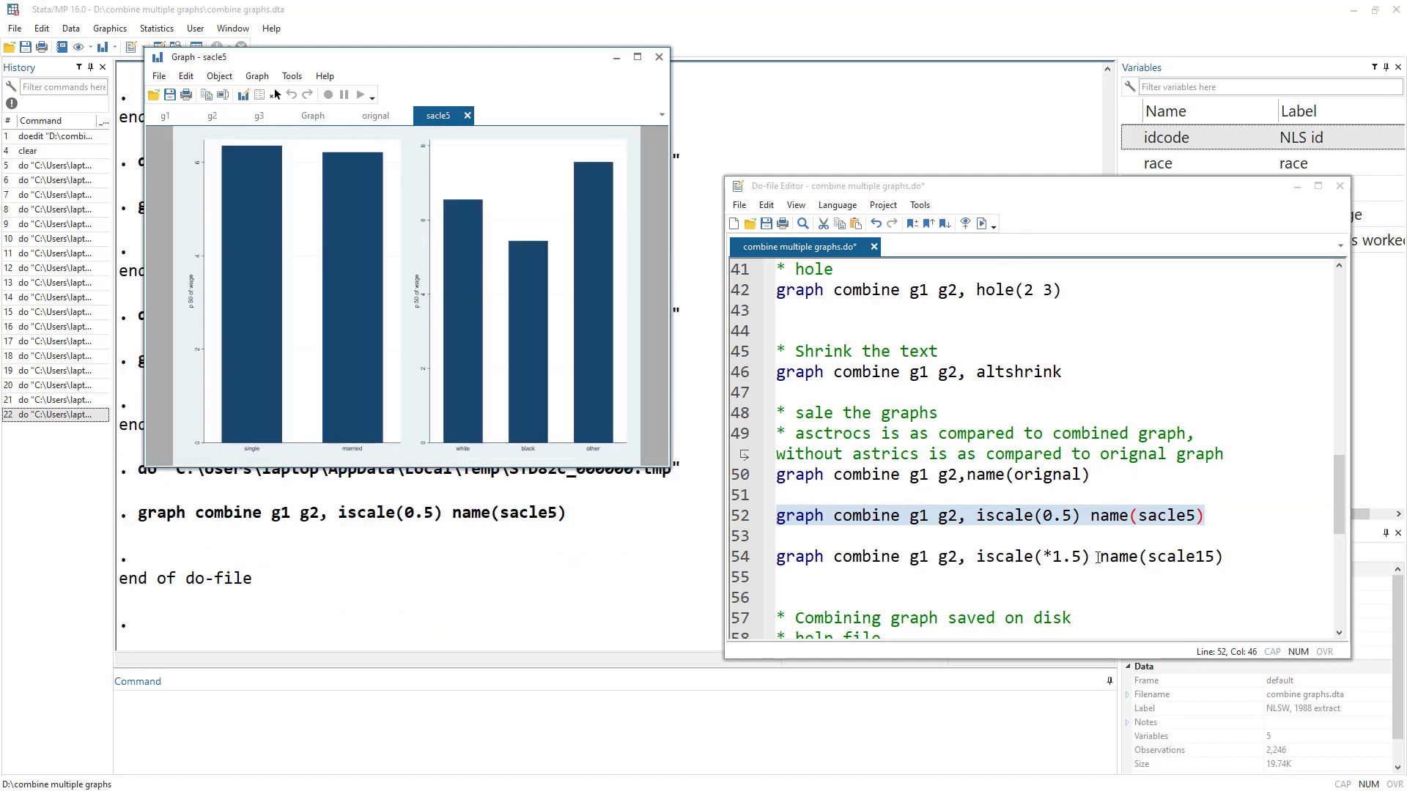
Compare the text size of the orignal combined graph with that of the sacle5 graph.
left_click(375, 118)
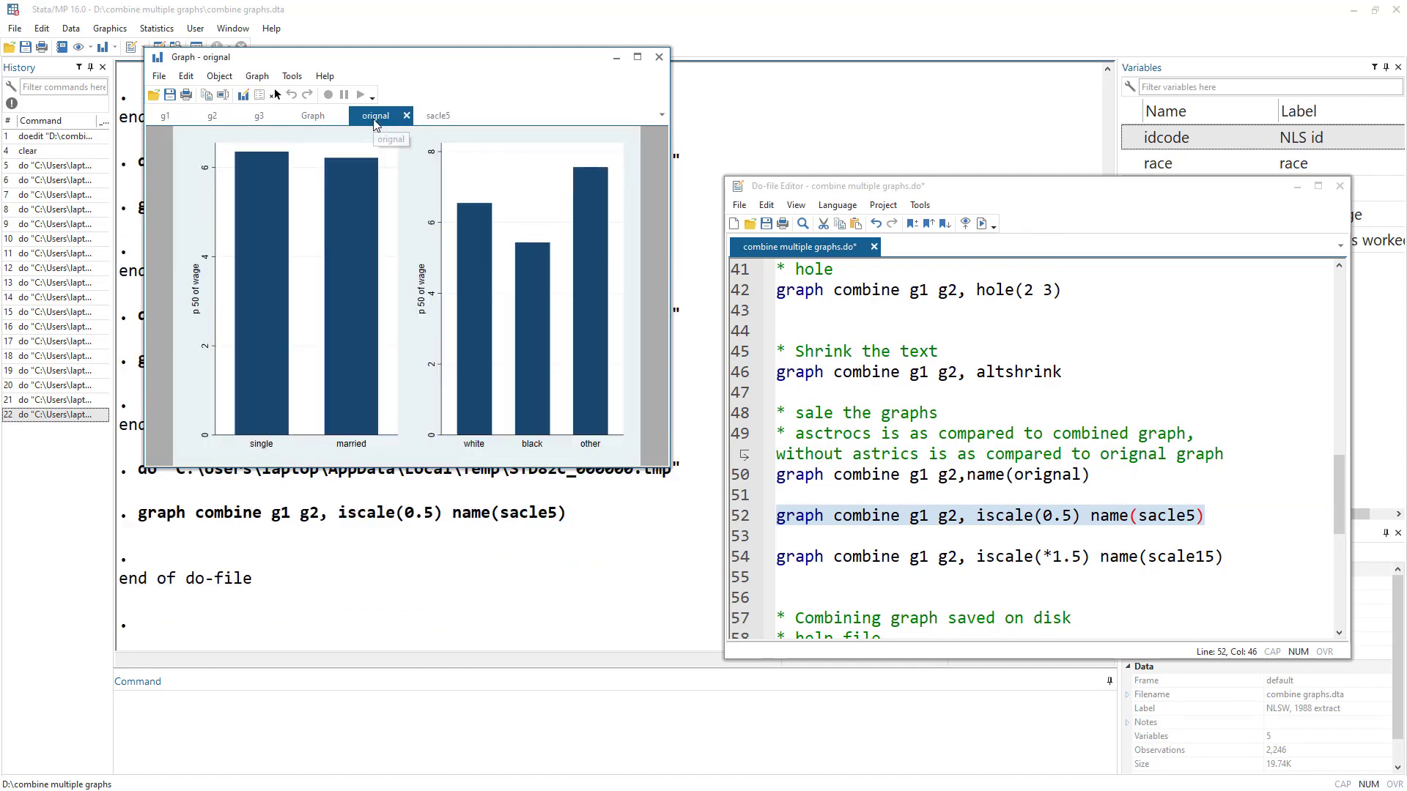
left_click(434, 117)
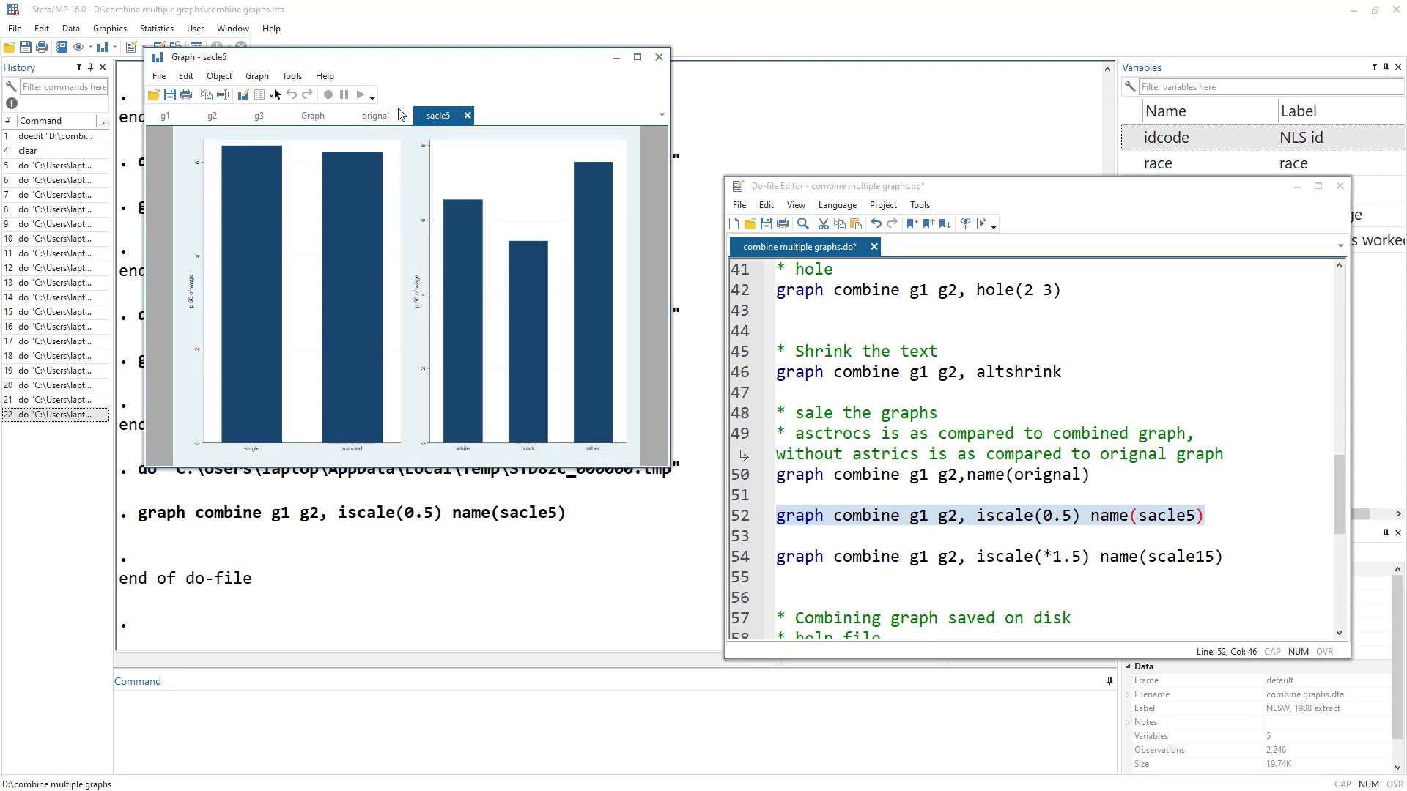
left_click(393, 118)
left_click(435, 117)
left_click(375, 116)
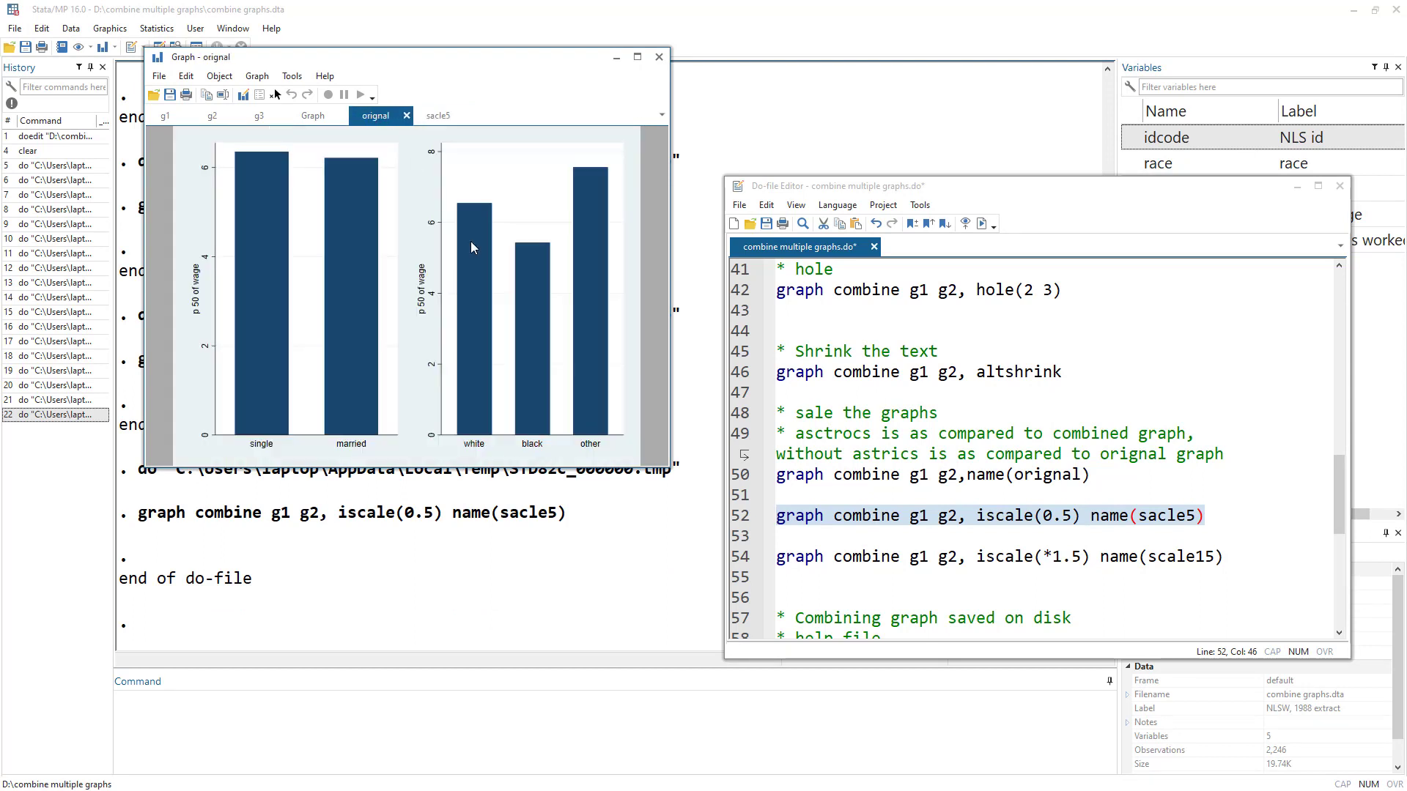
left_click(439, 115)
left_click(372, 117)
Examine the asterisk in iscale(*1.5) on line 54 against the plain iscale(0.5) value on line 52, with the orignal graph for reference.
left_click(1047, 557)
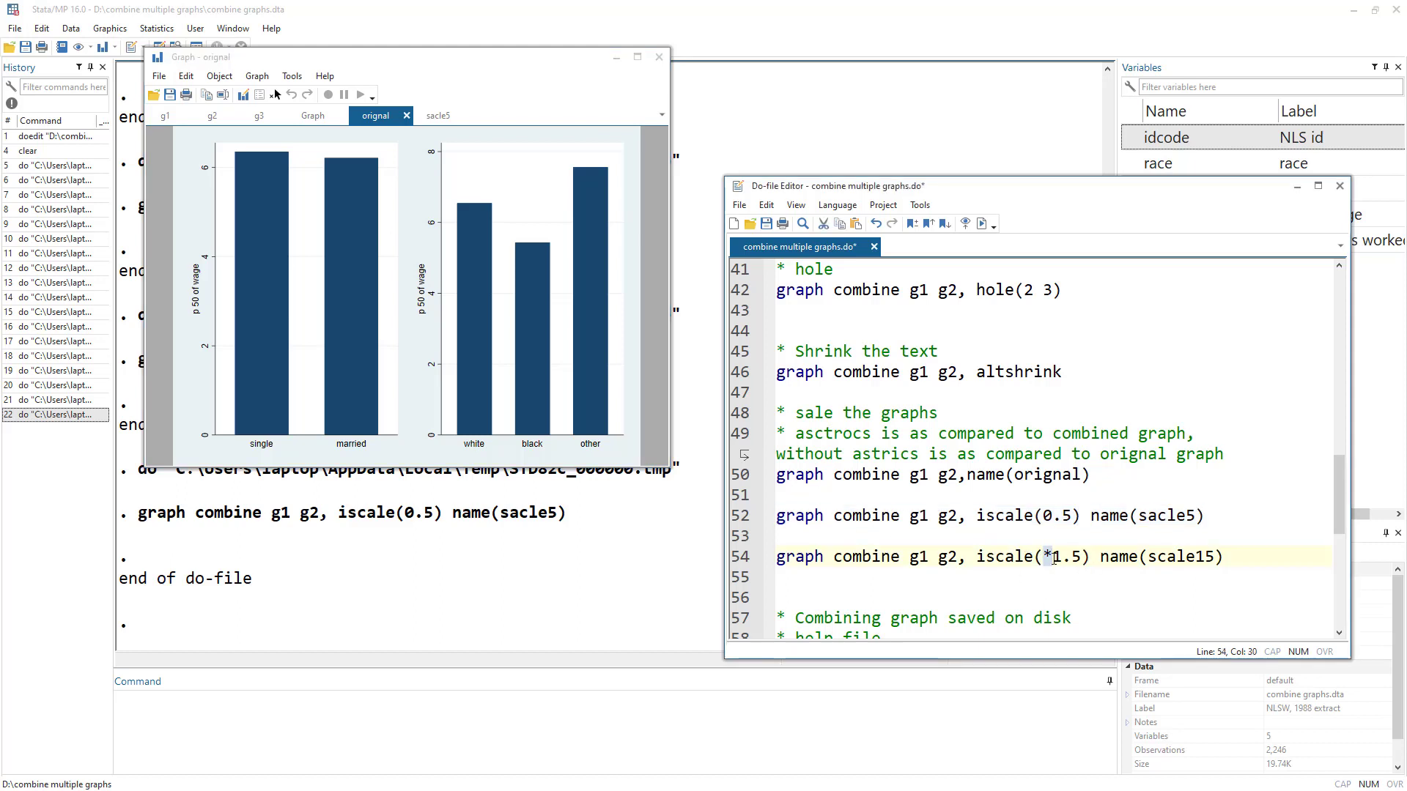
key("Up")
key("Up")
key("Left")
key("shift+Right")
key("shift+Right")
key("shift+Right")
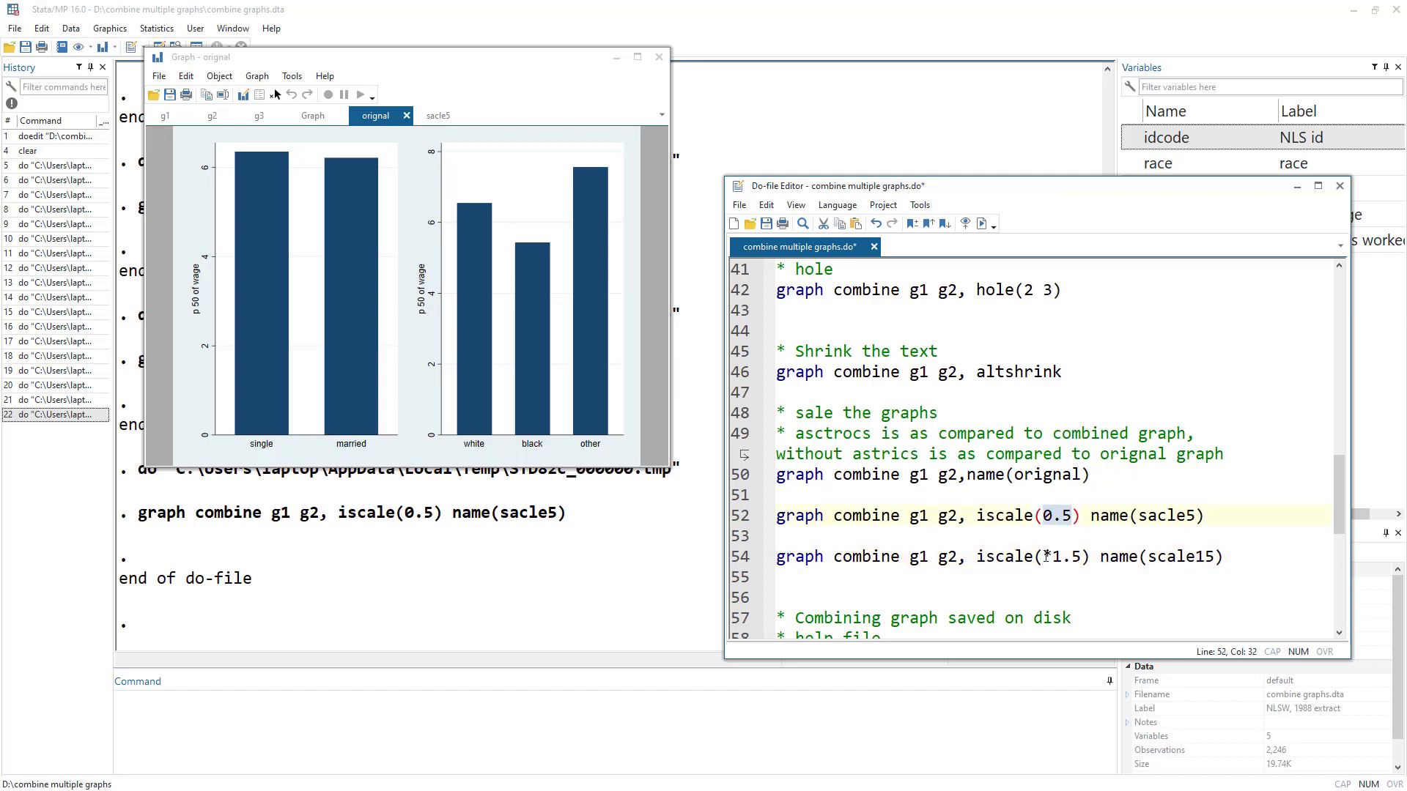
left_click_drag(1043, 557, 1048, 557)
left_click(333, 121)
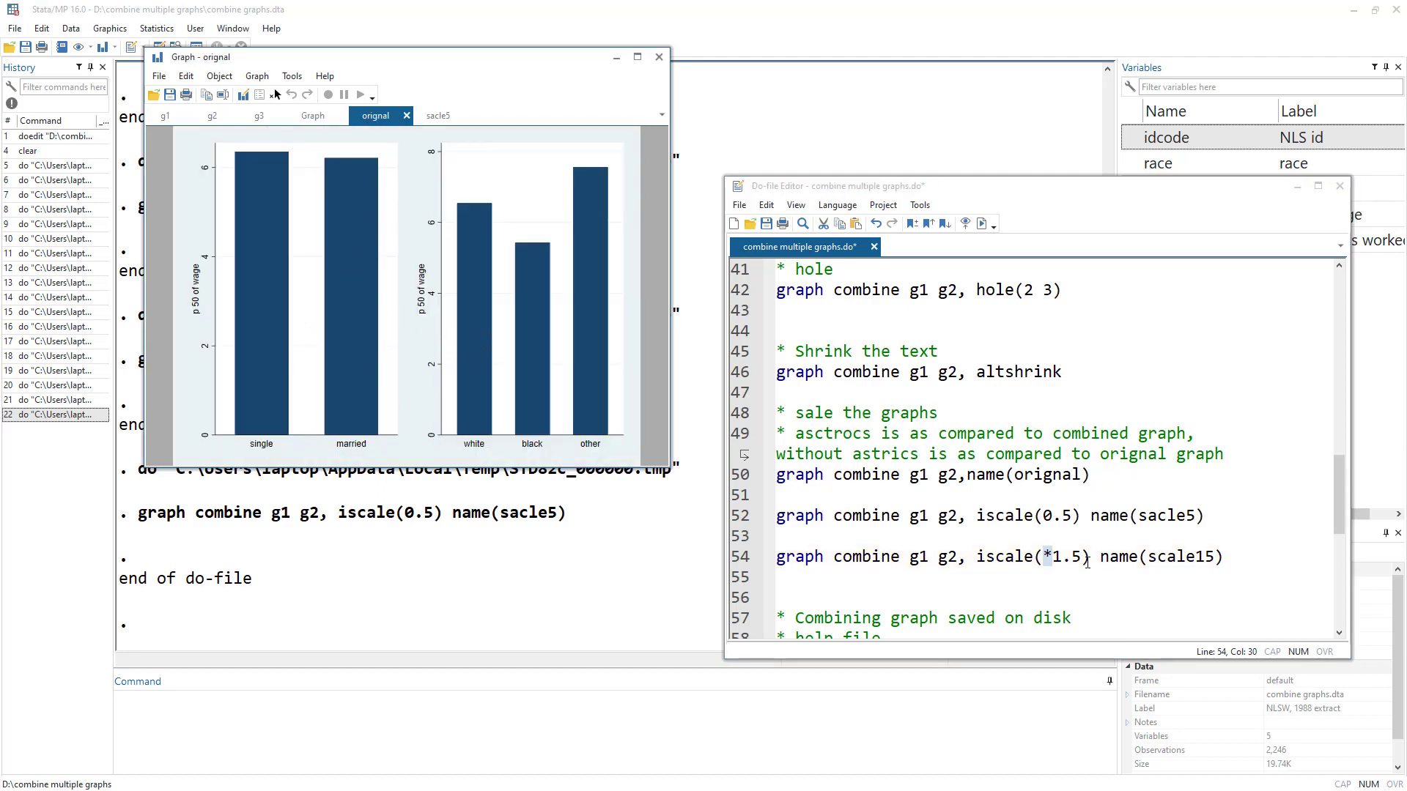
Run line 54 to combine g1 and g2 with iscale(*1.5) and store the result under the name scale15.
left_click_drag(1082, 557, 1053, 556)
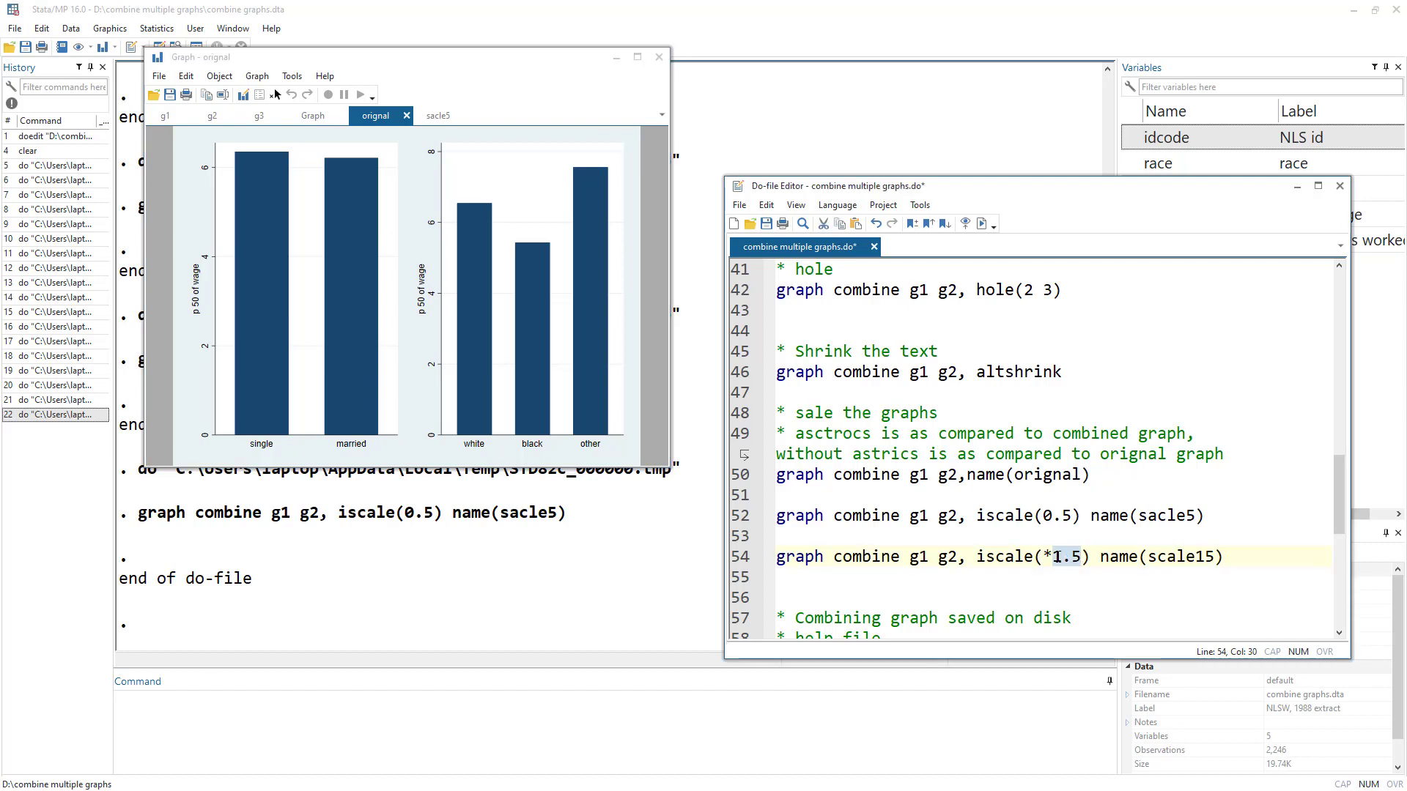
left_click(735, 559)
left_click(982, 223)
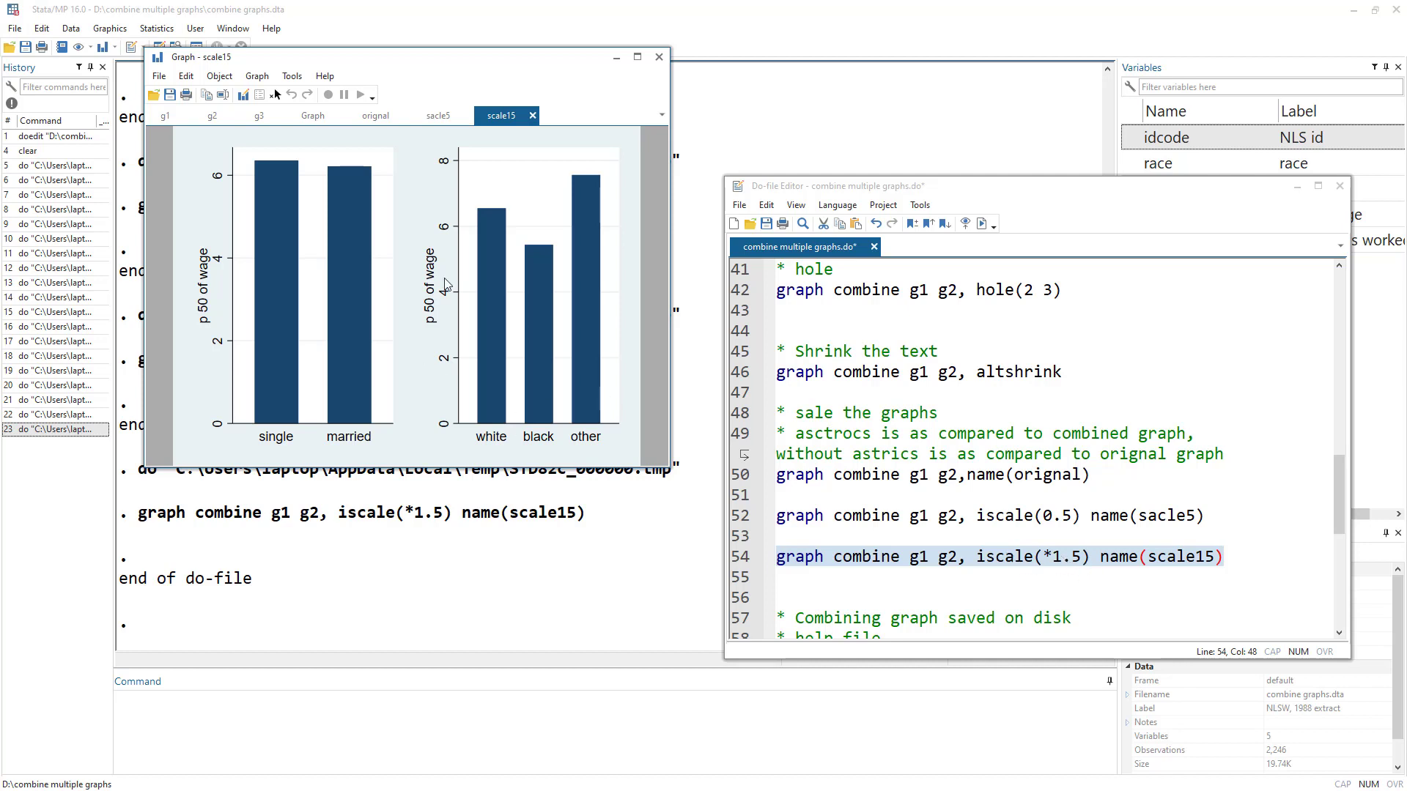
Compare the text size of the scale15 graph with the sacle5, orignal and g1 graphs.
left_click(424, 118)
left_click(373, 117)
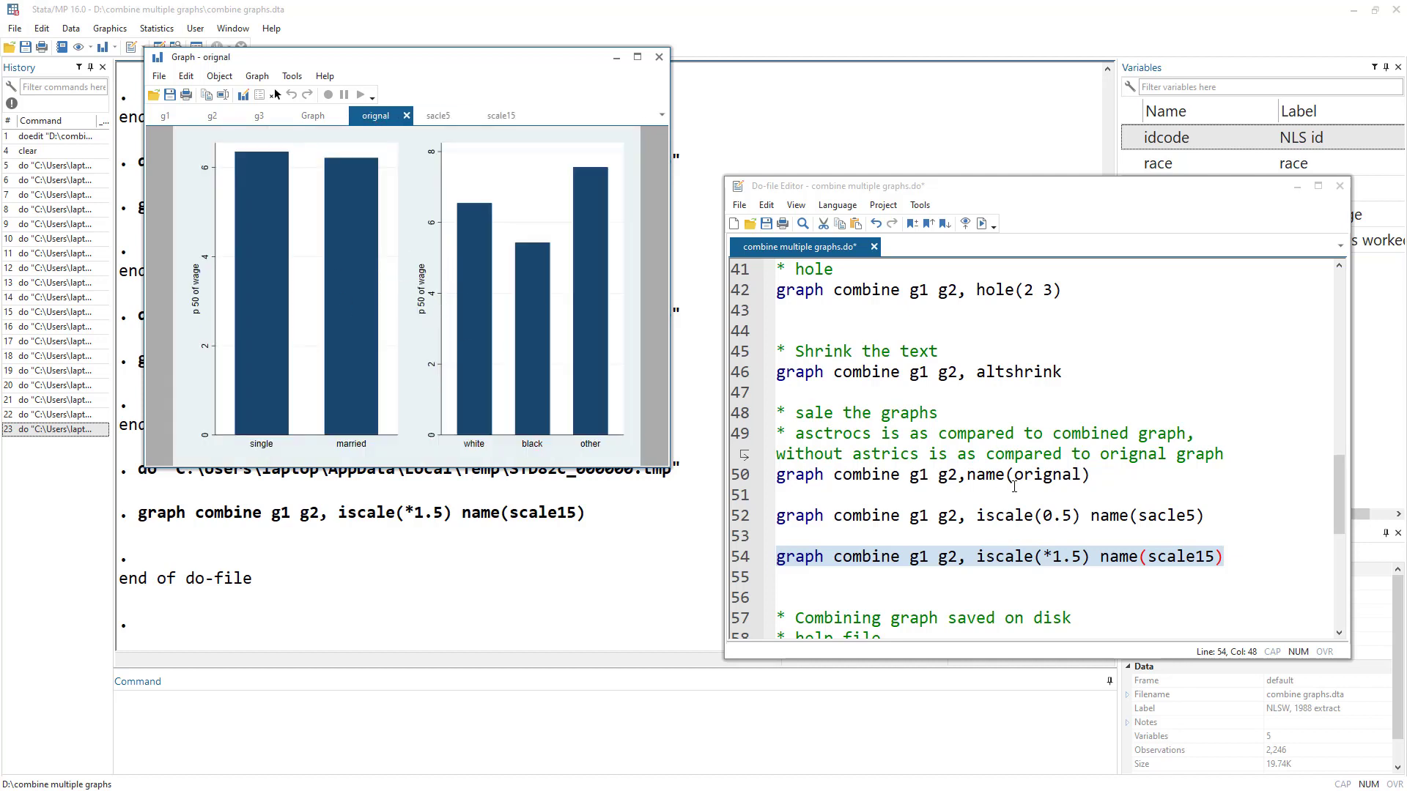
left_click(502, 115)
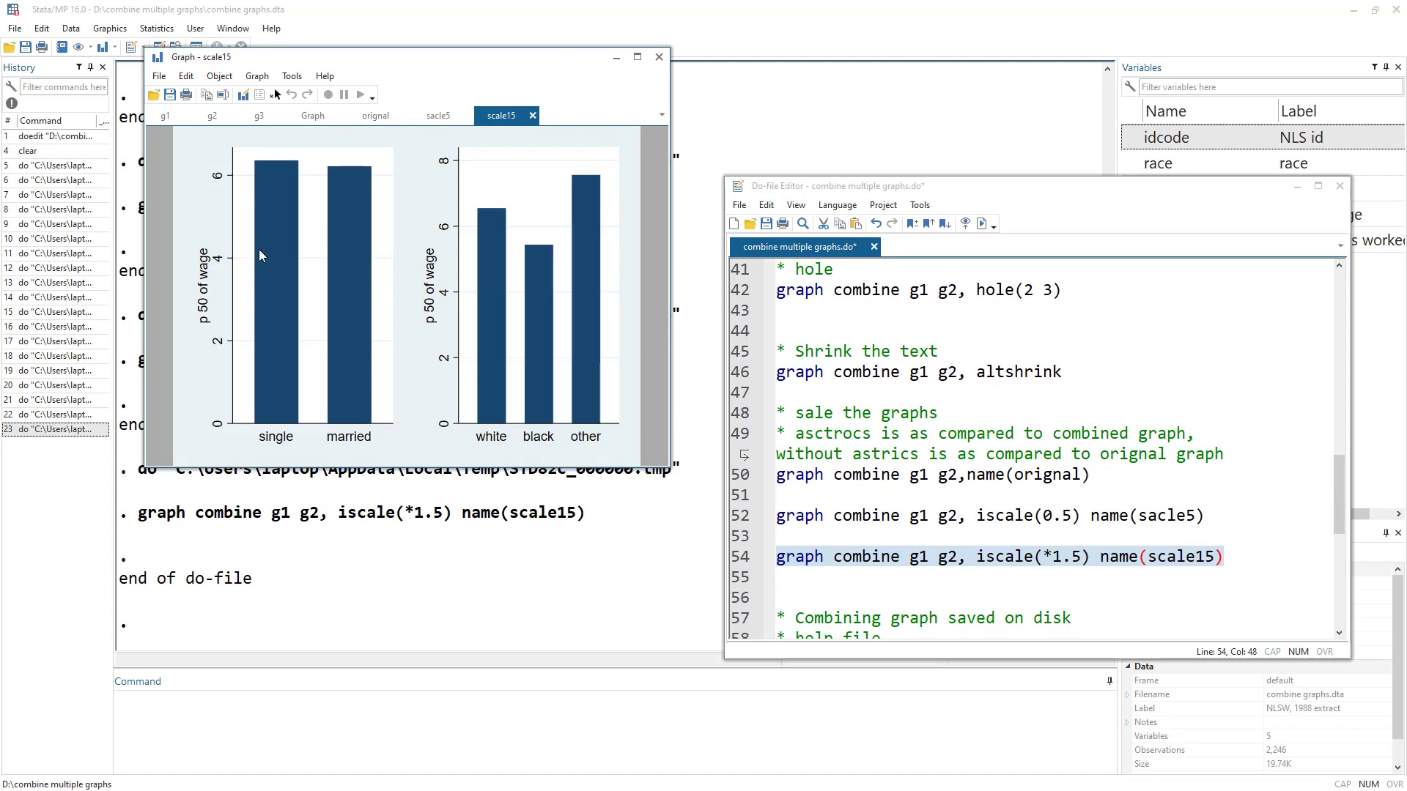
left_click(165, 116)
left_click(504, 115)
Run lines 60 and 61 to save graphs g1 and g2 to disk as g1.gph and g2.gph with the replace option.
scroll(822, 567, "down", 3)
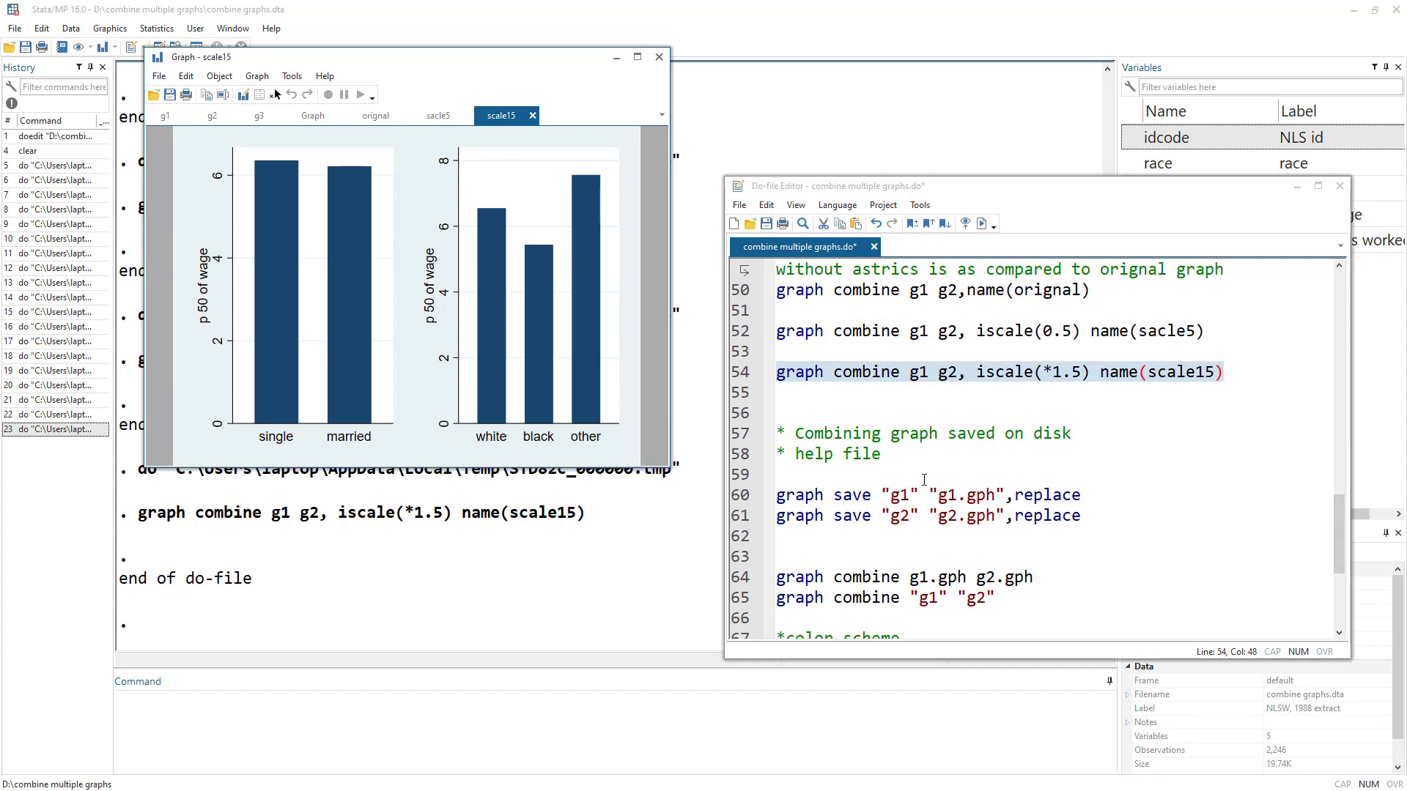
left_click(899, 330)
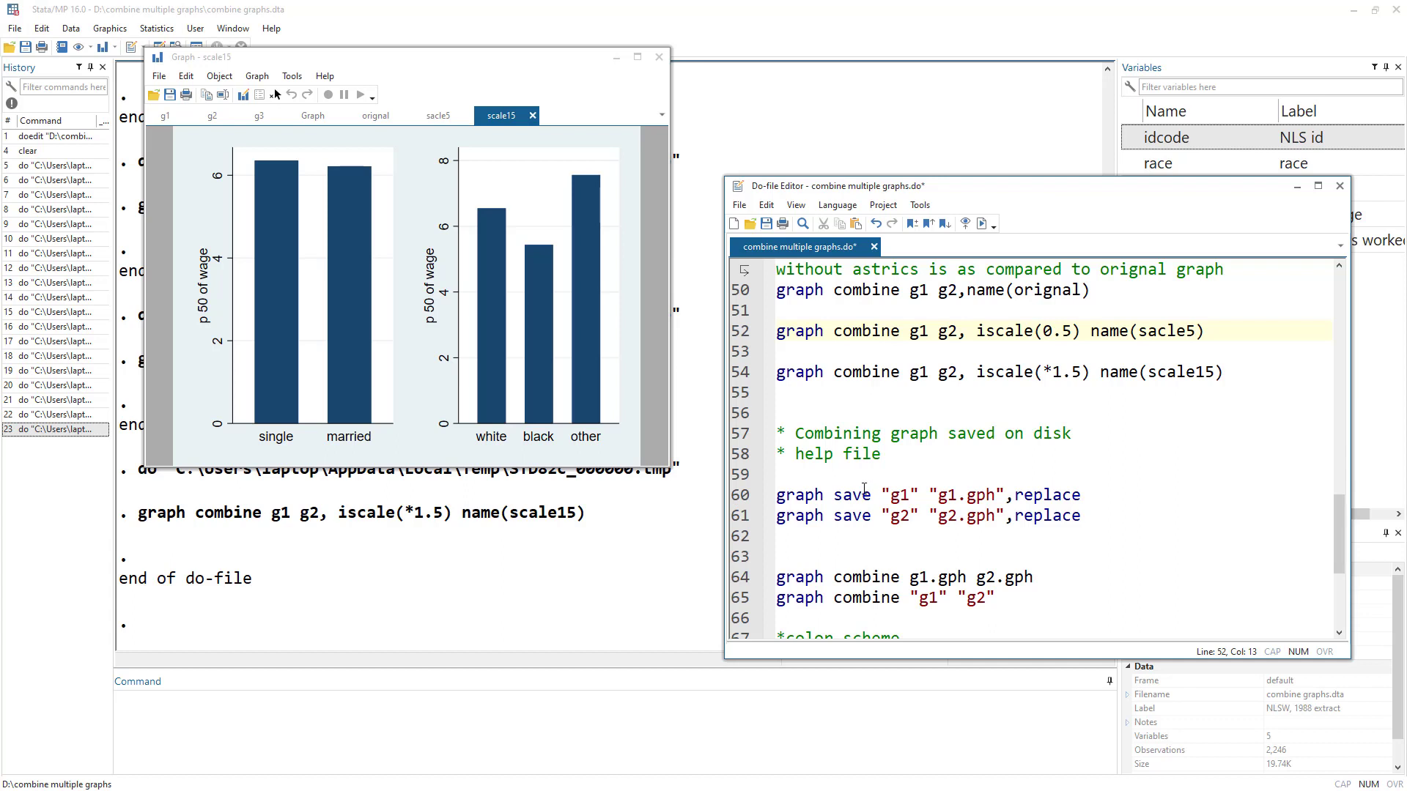
left_click_drag(778, 496, 1010, 499)
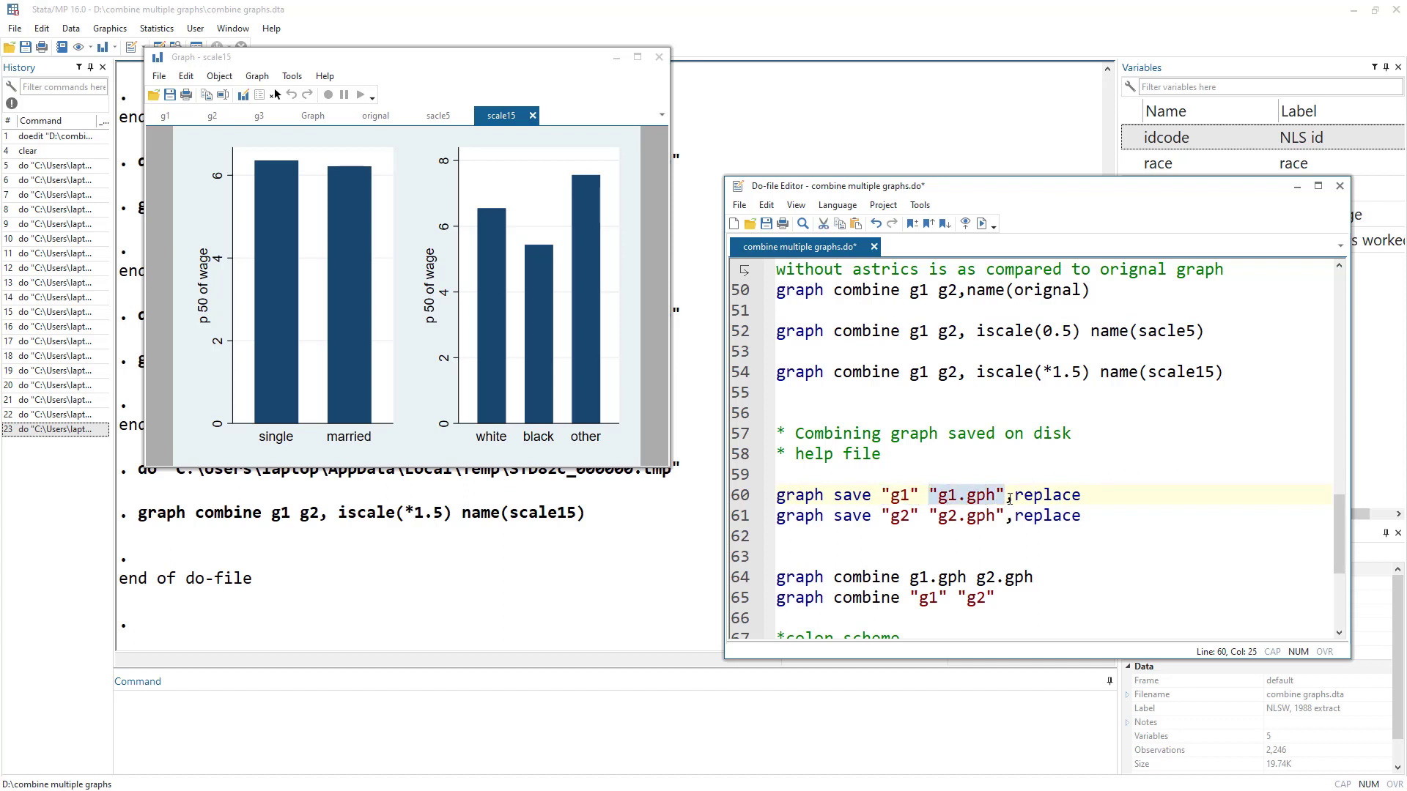
left_click(736, 498)
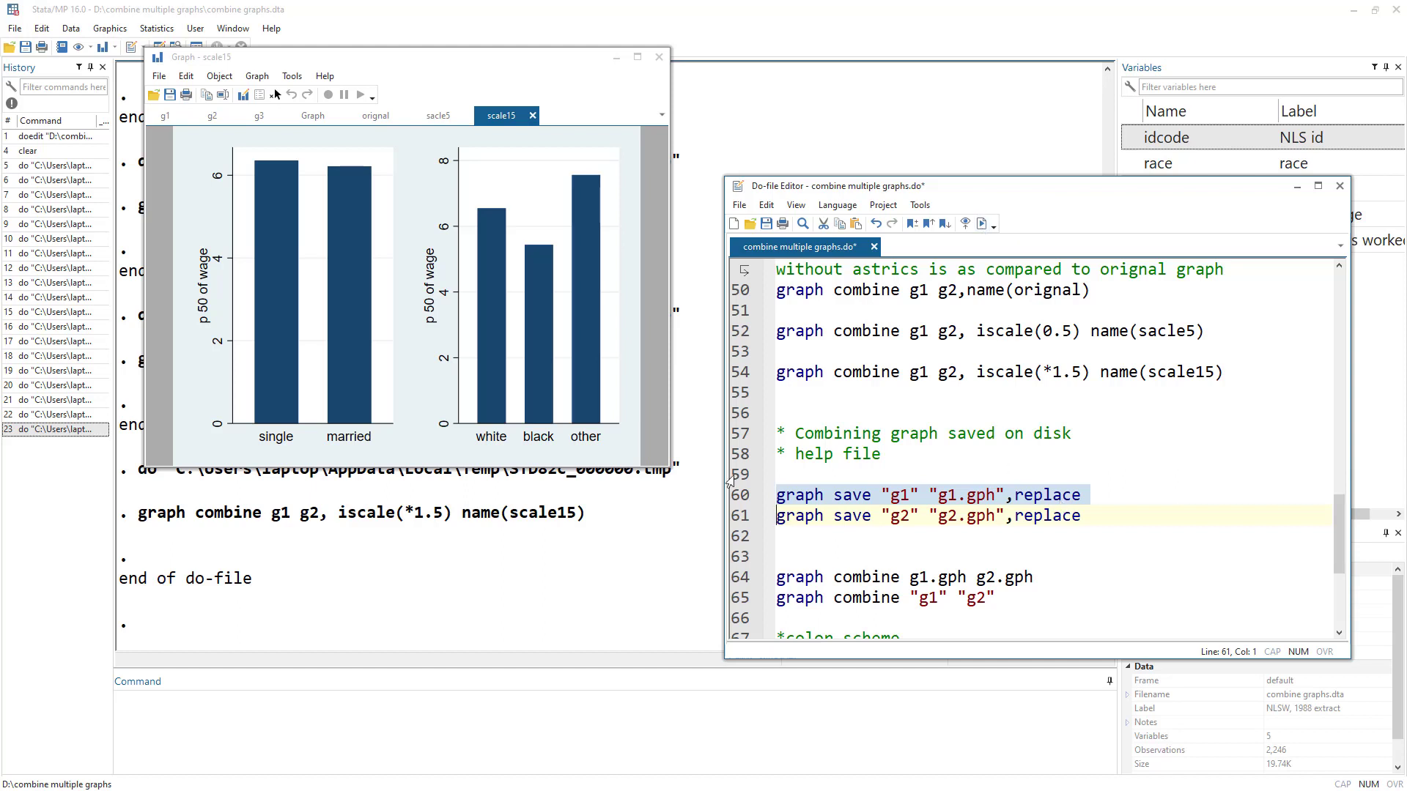
left_click(738, 536, "shift")
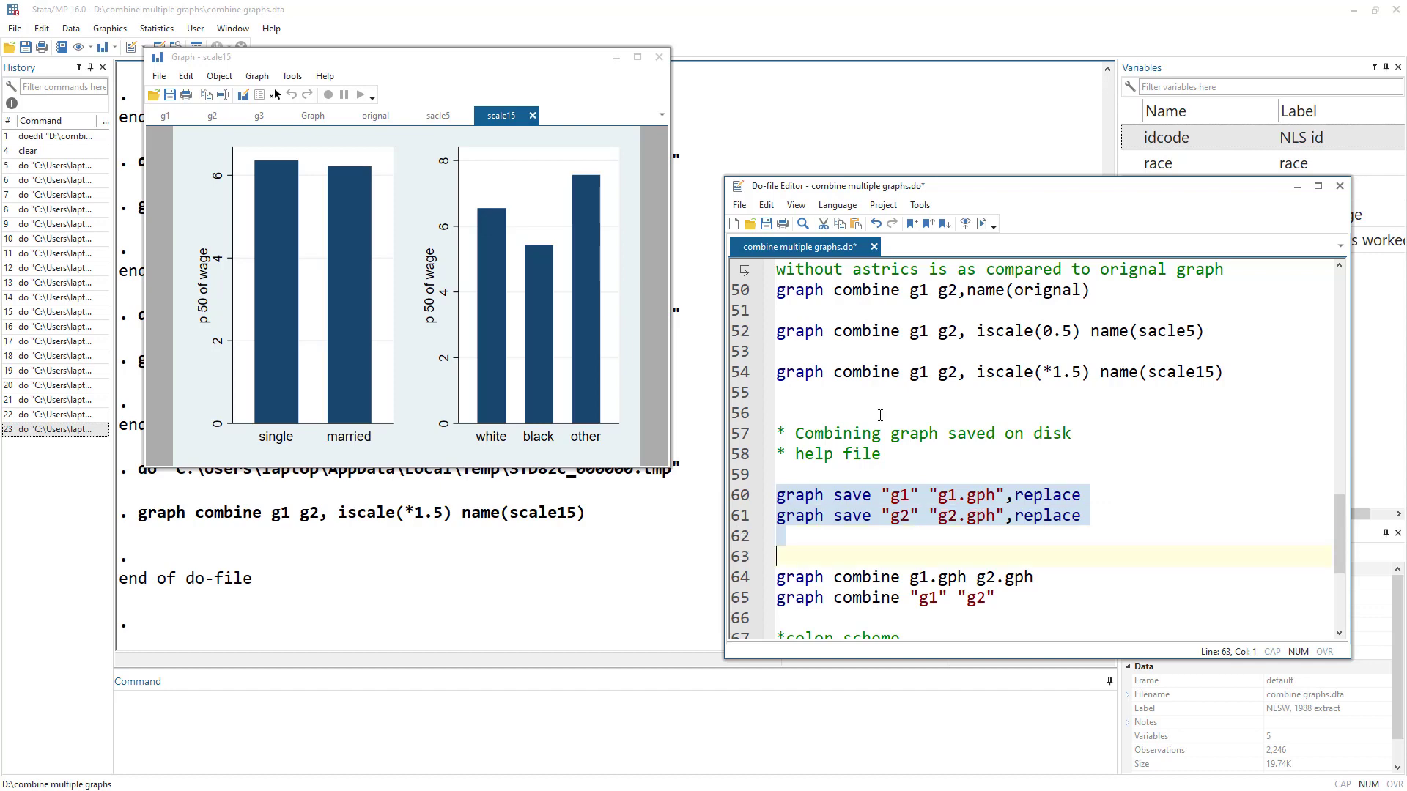
left_click(983, 223)
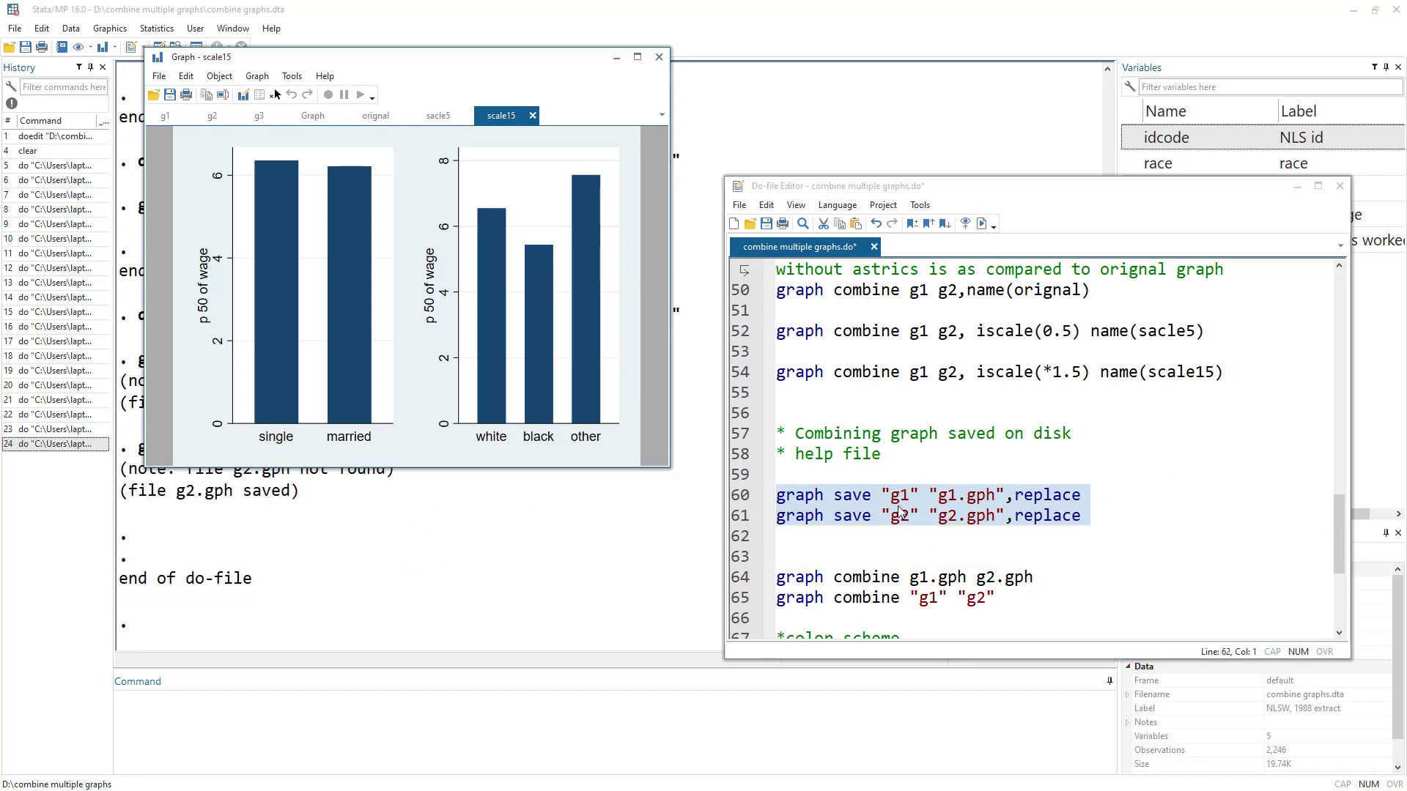
Examine how lines 64 and 65 refer to graphs saved on disk, compared with the in-memory names in the earlier combine commands.
scroll(897, 498, "down", 2)
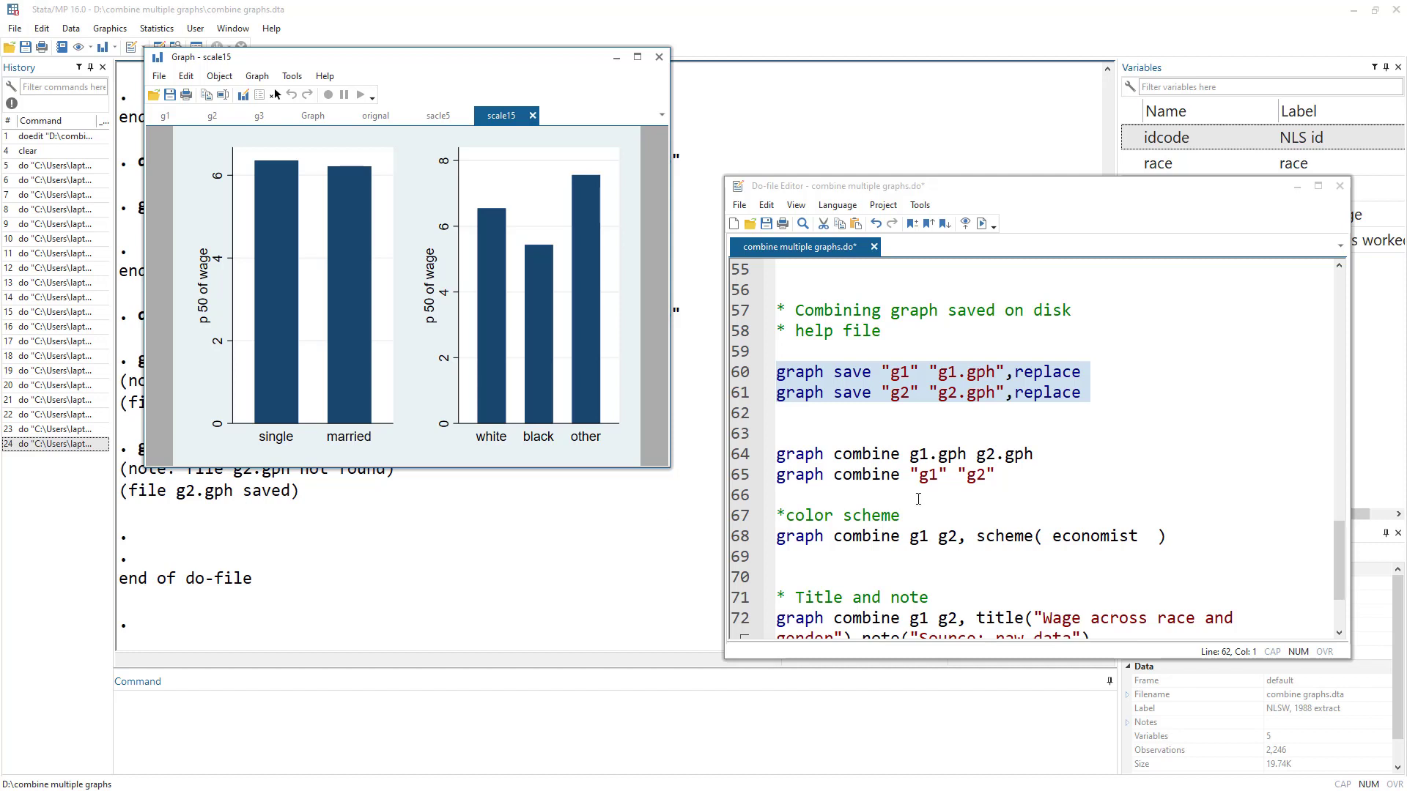
left_click(898, 454)
left_click_drag(898, 454, 778, 458)
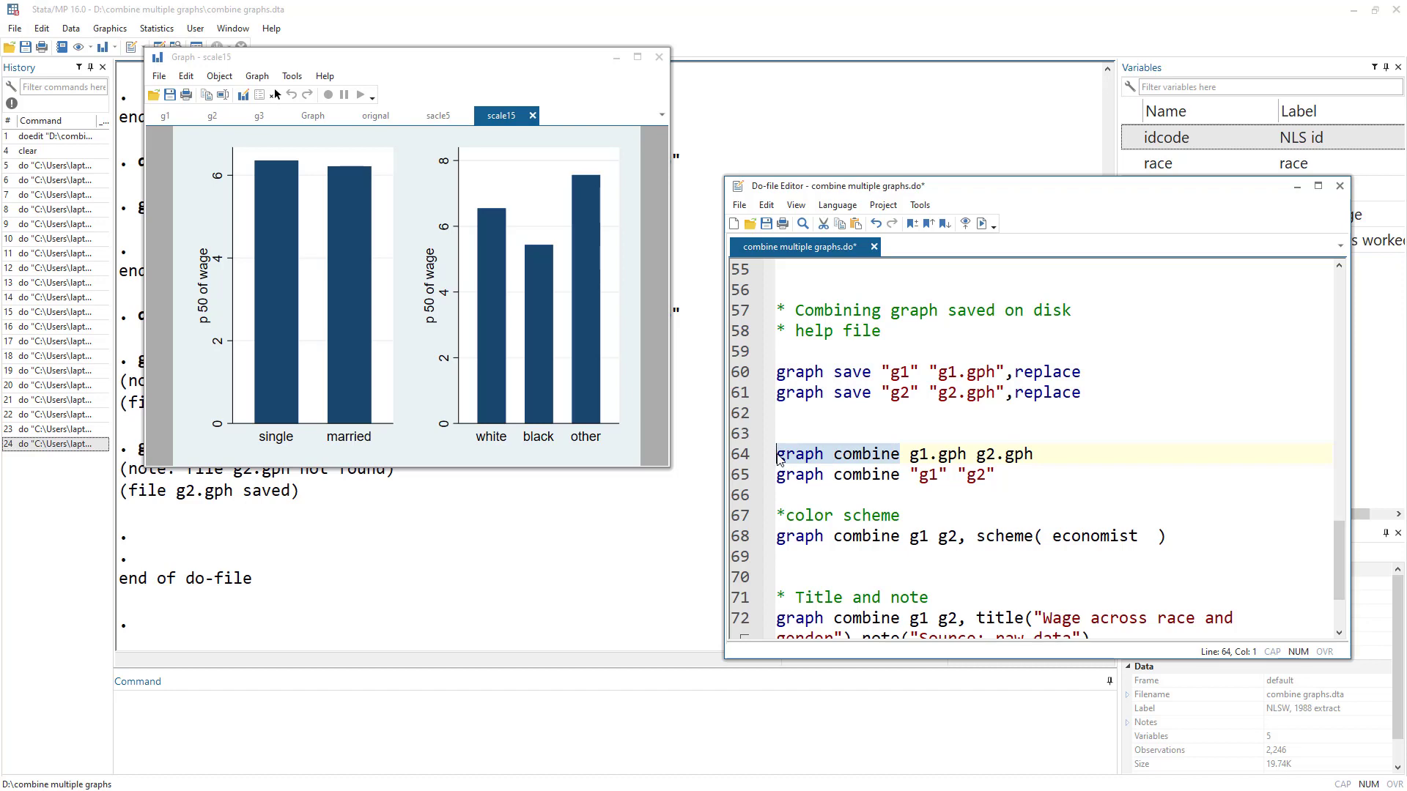
scroll(979, 485, "up", 2)
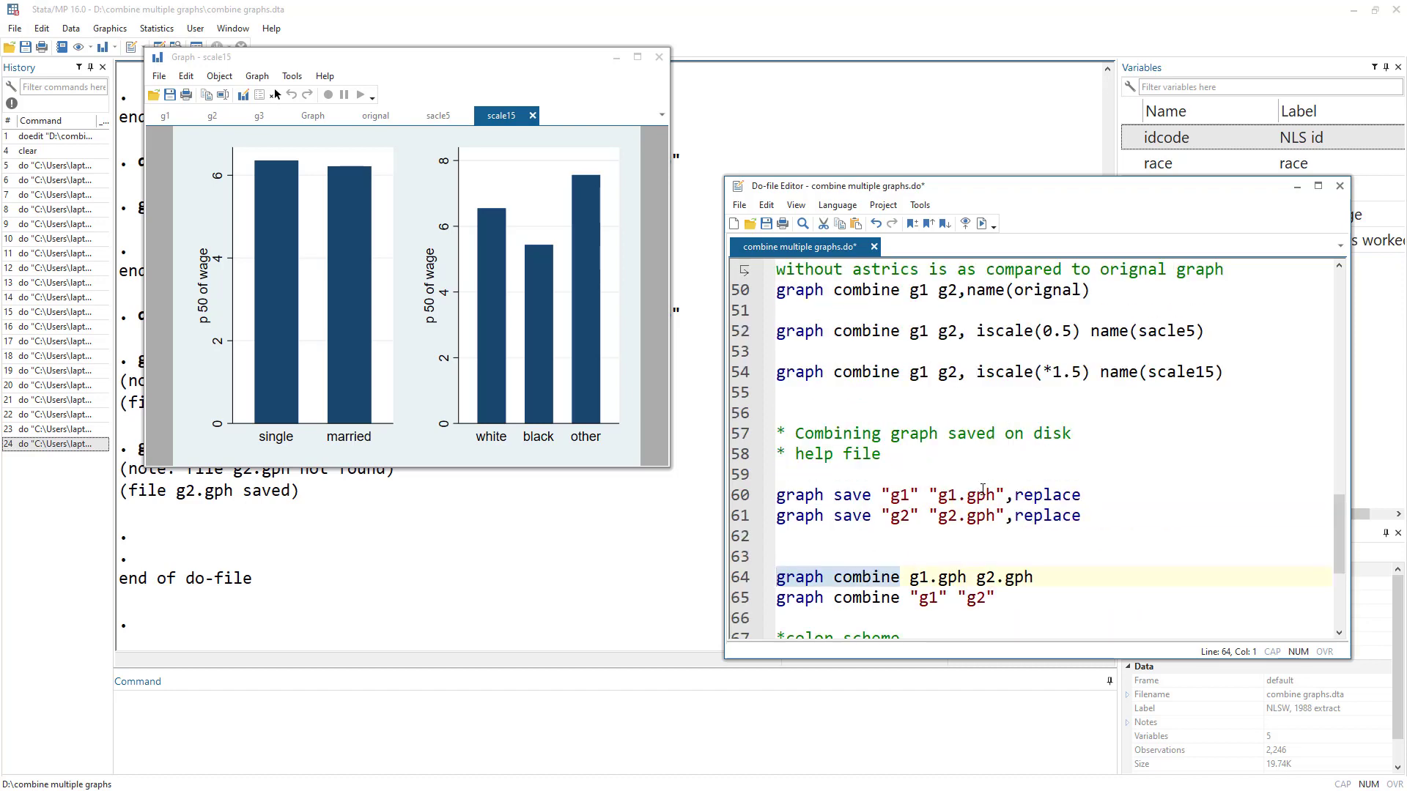
scroll(977, 508, "up", 2)
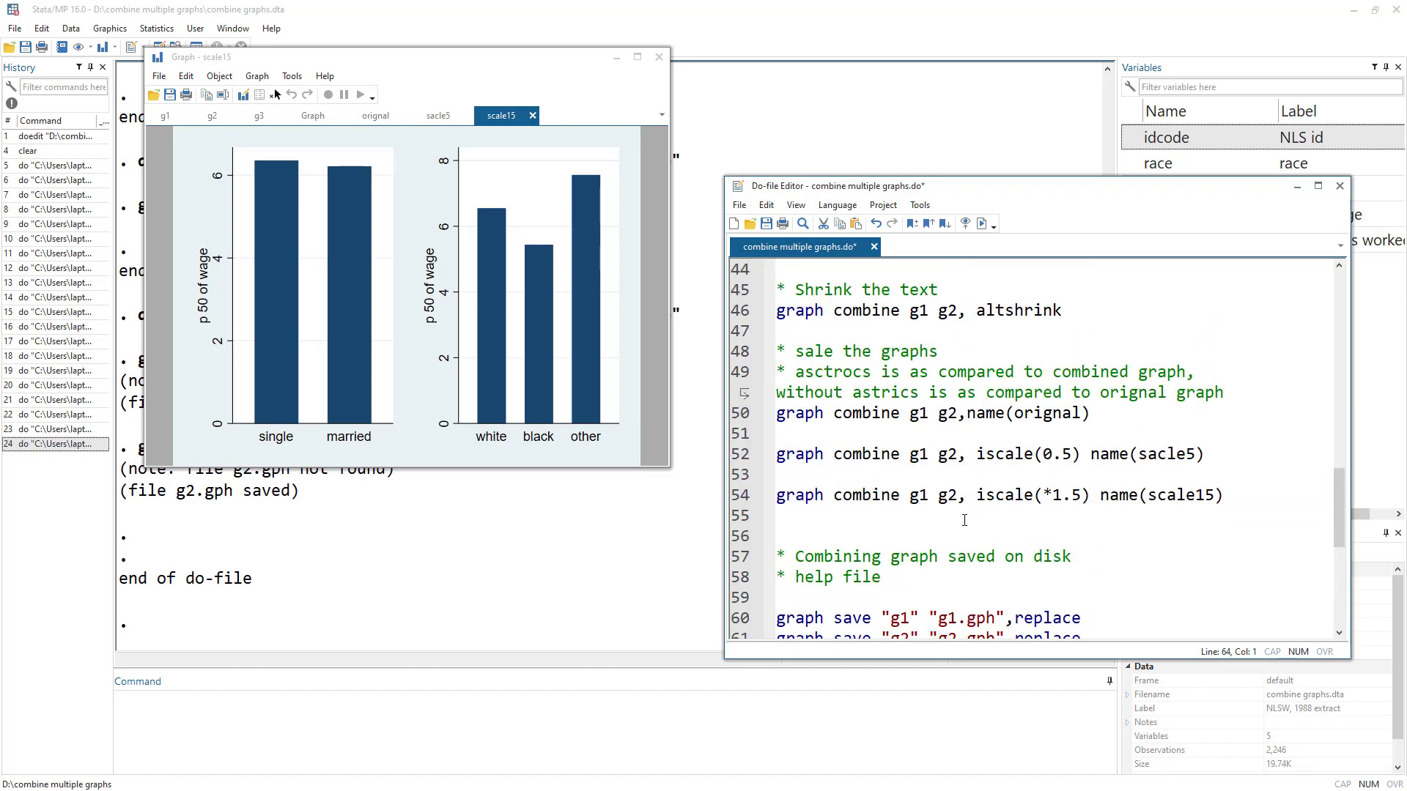
scroll(965, 520, "down", 2)
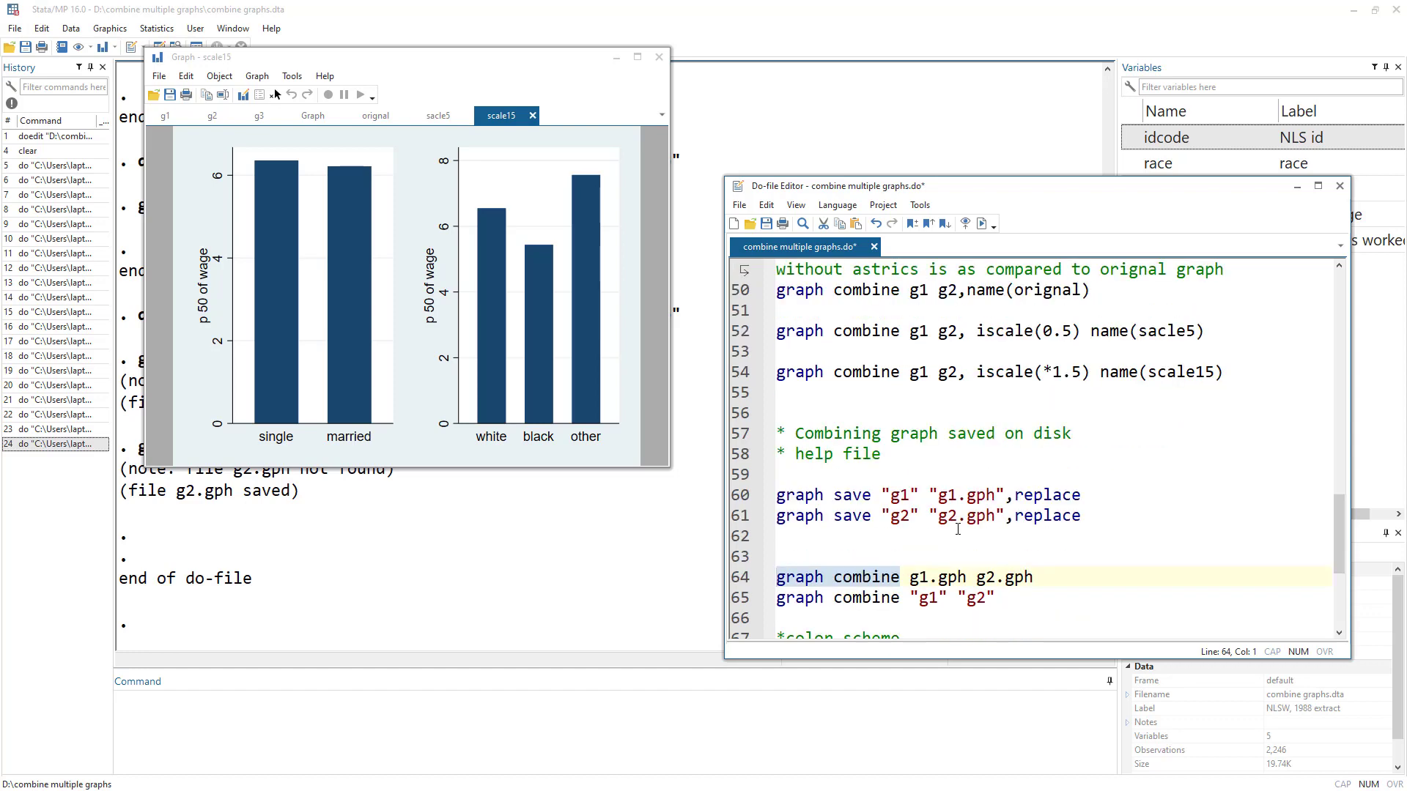
left_click_drag(929, 579, 966, 579)
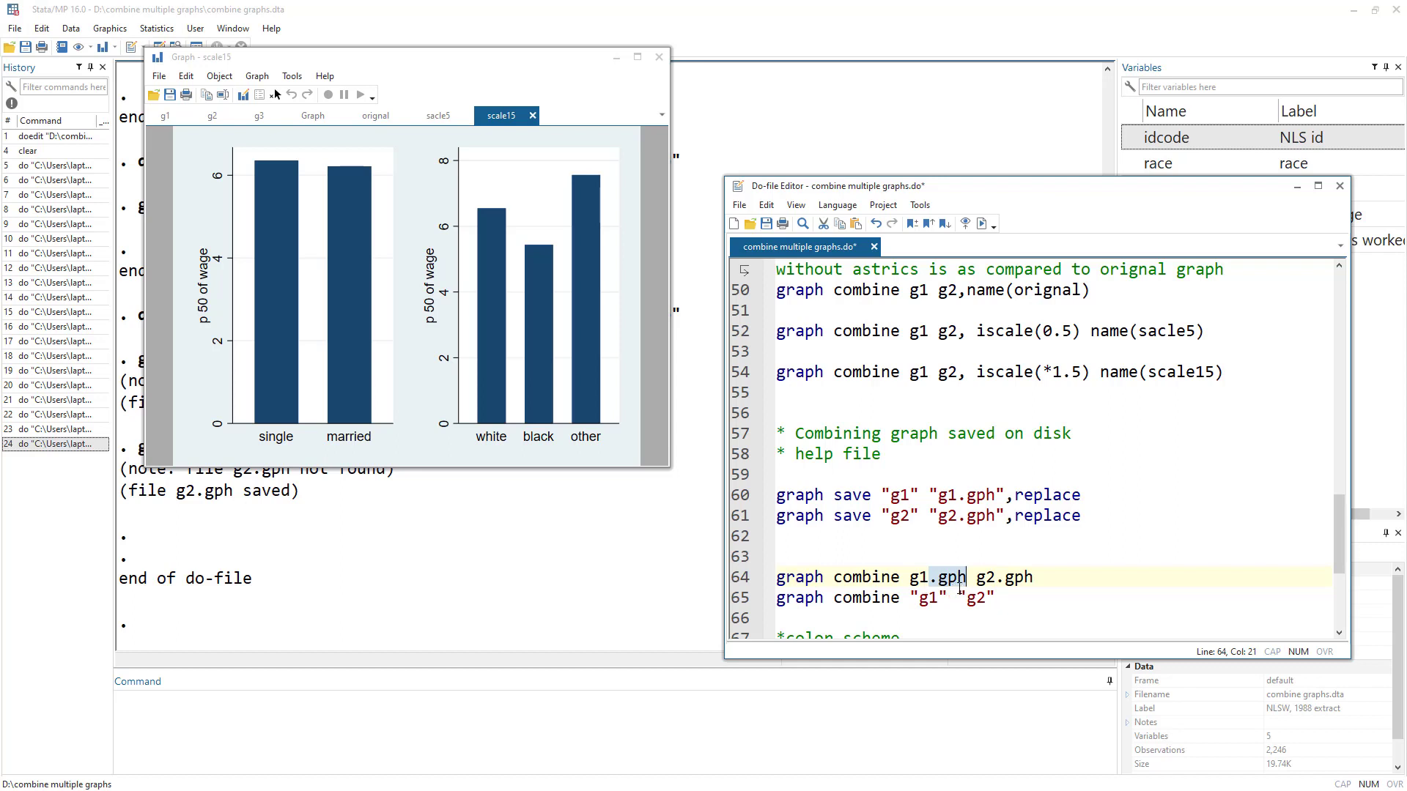
left_click_drag(914, 598, 946, 601)
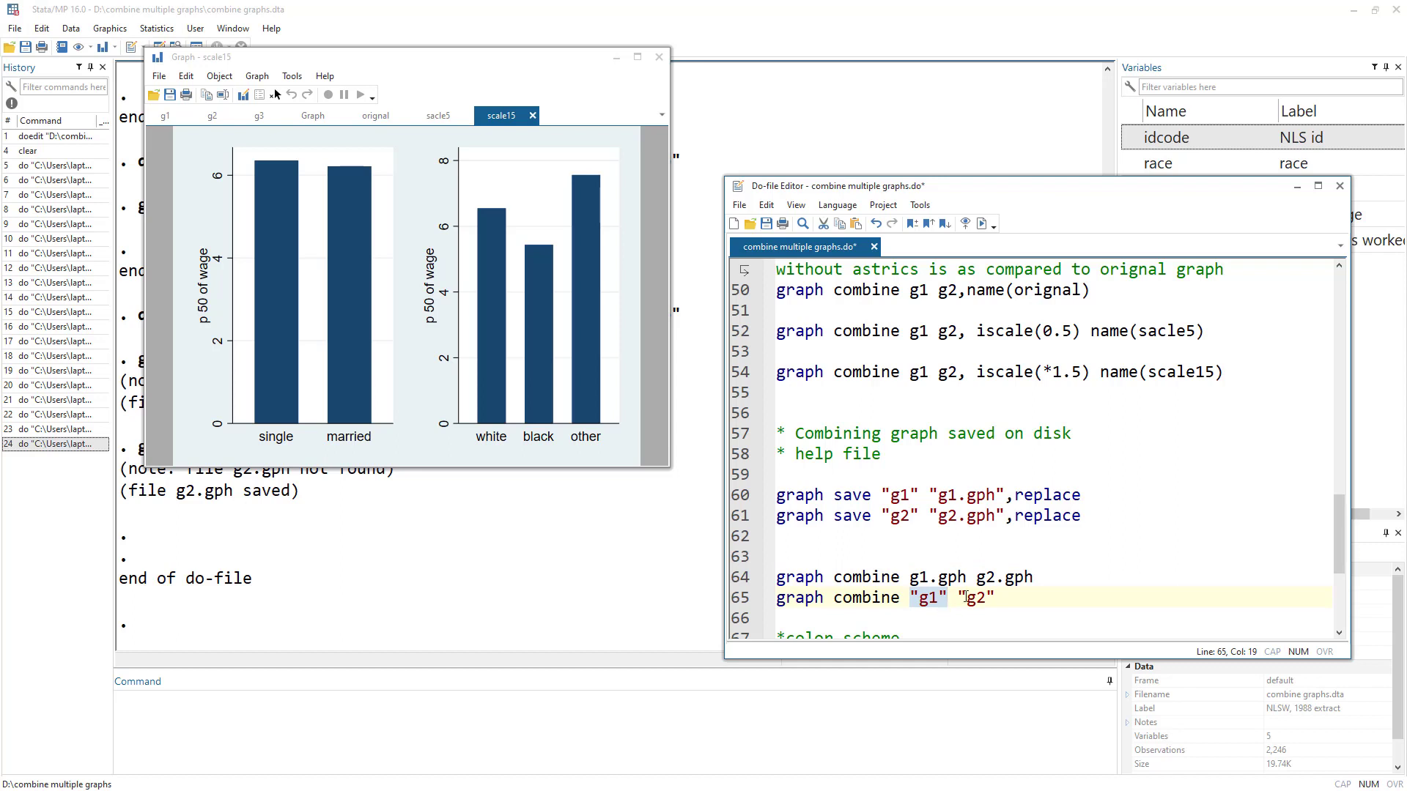
key("Up")
Run line 64 to combine the graphs saved on disk, g1.gph and g2.gph.
left_click(741, 578)
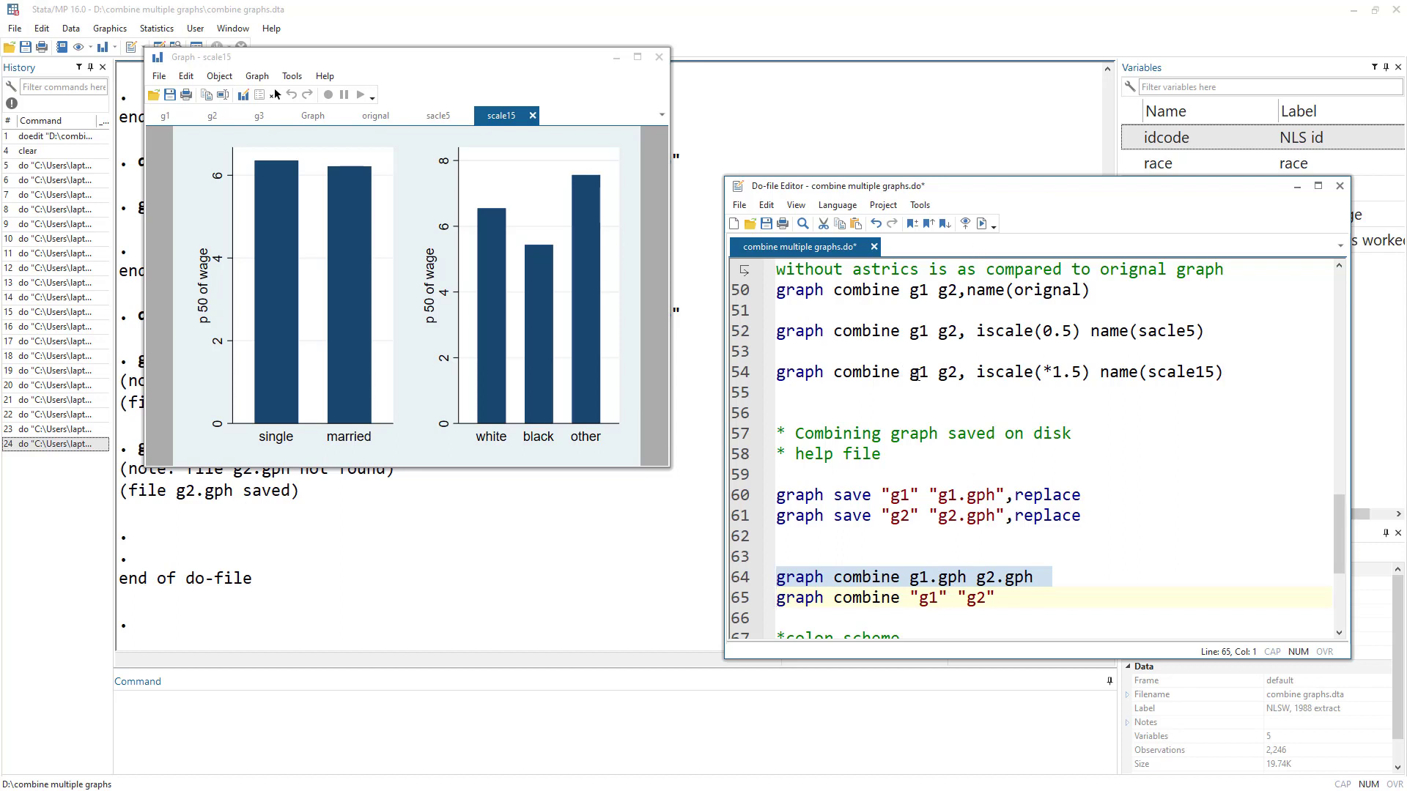
left_click(915, 373)
left_click(741, 580)
left_click(981, 223)
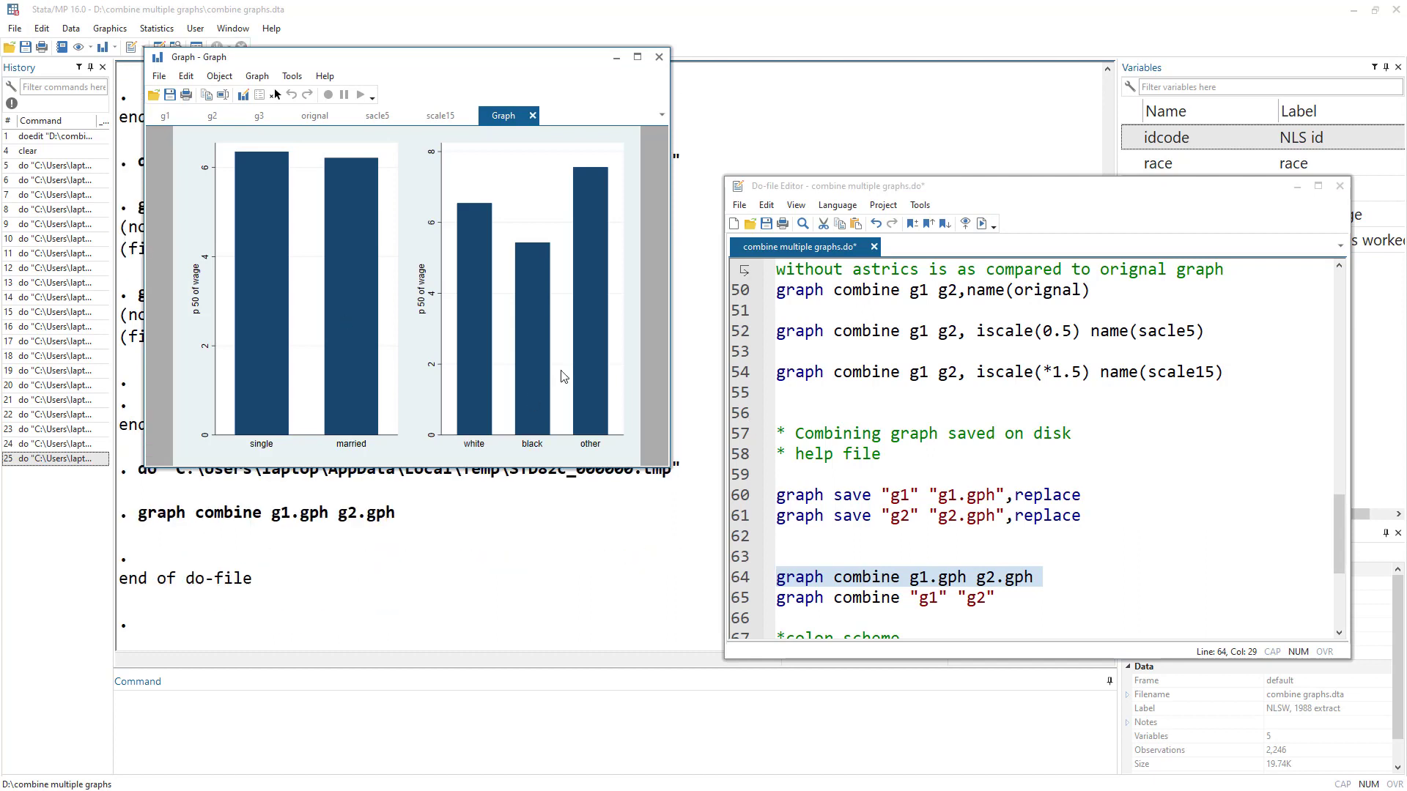
Open the help file for the graph combine command.
double_click(879, 597)
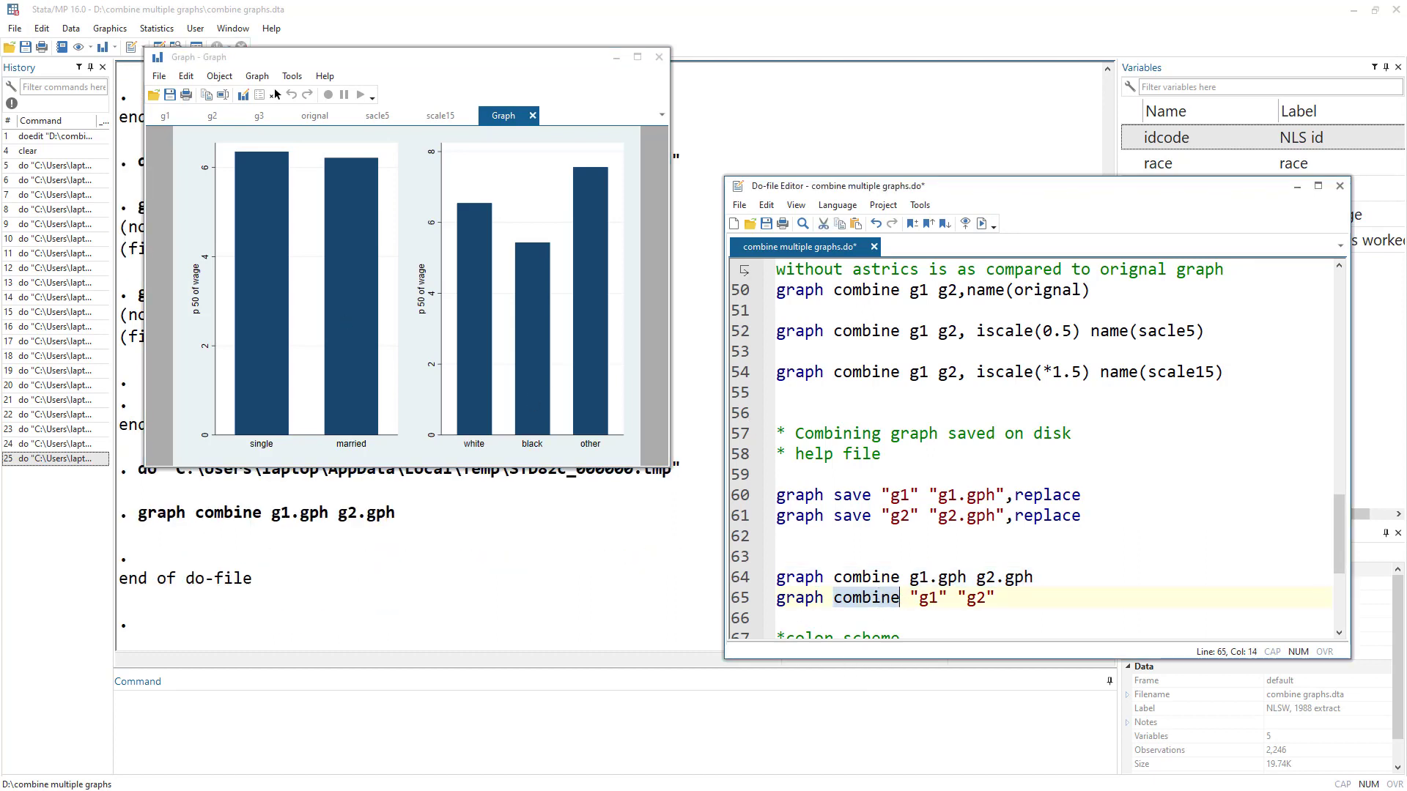
left_click(284, 697)
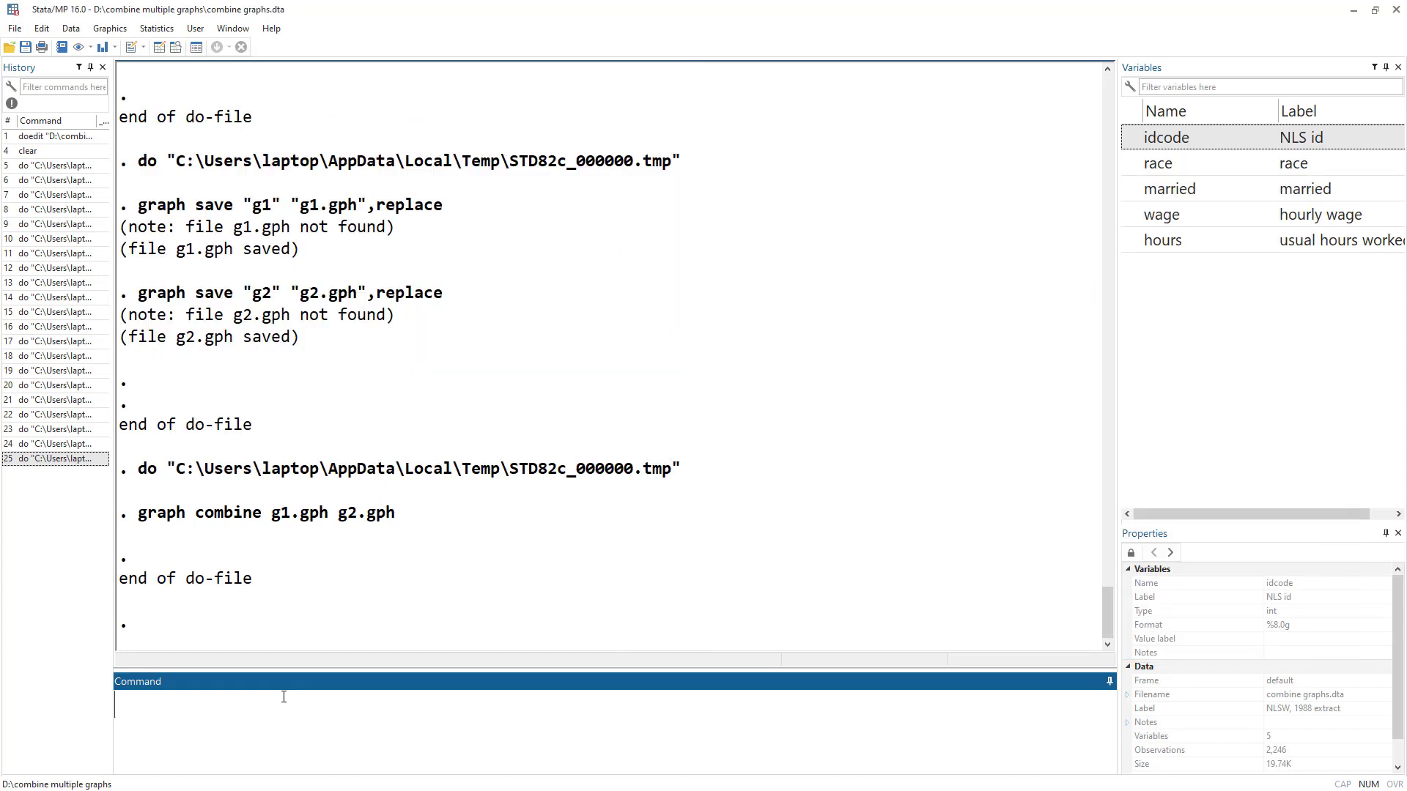
type("help graph com")
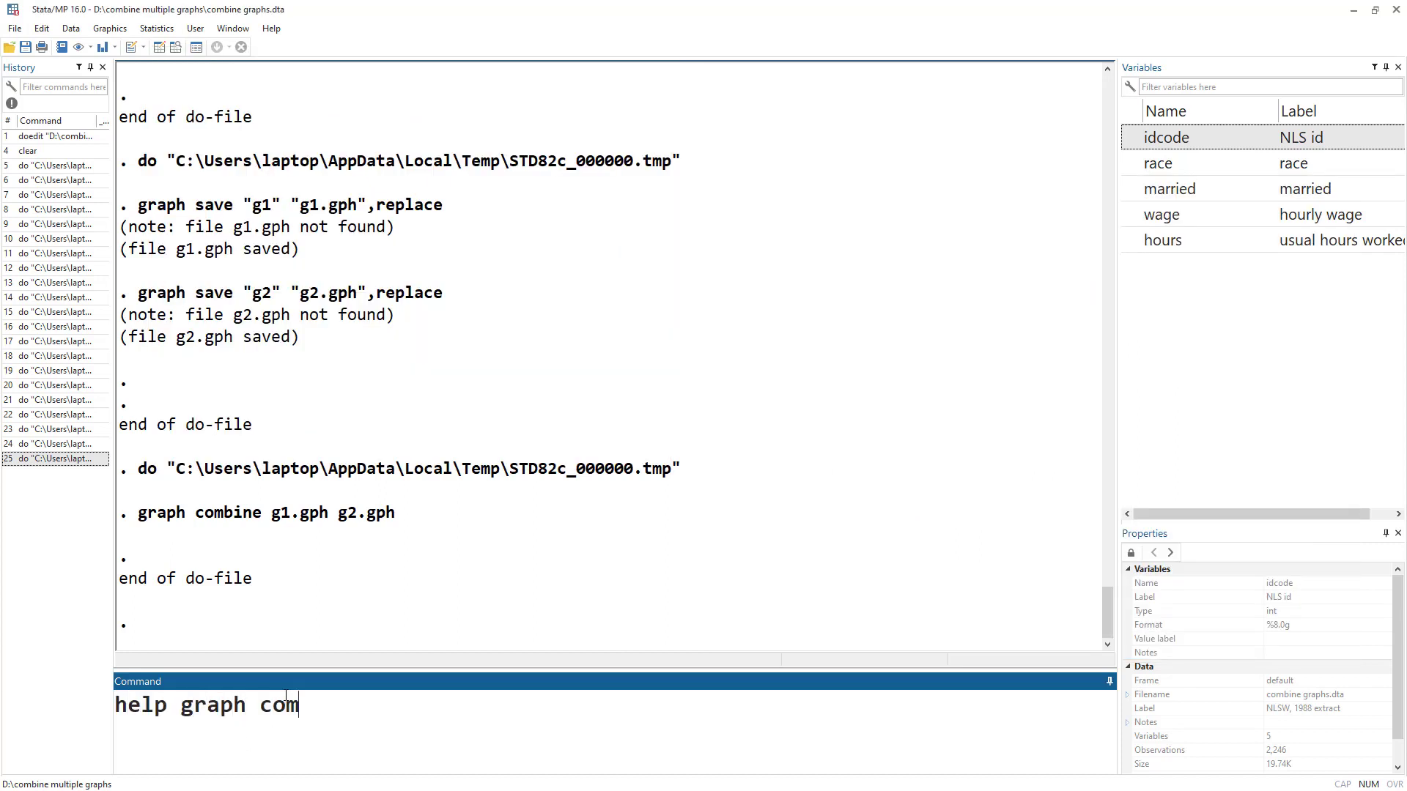
type("bine")
key("Return")
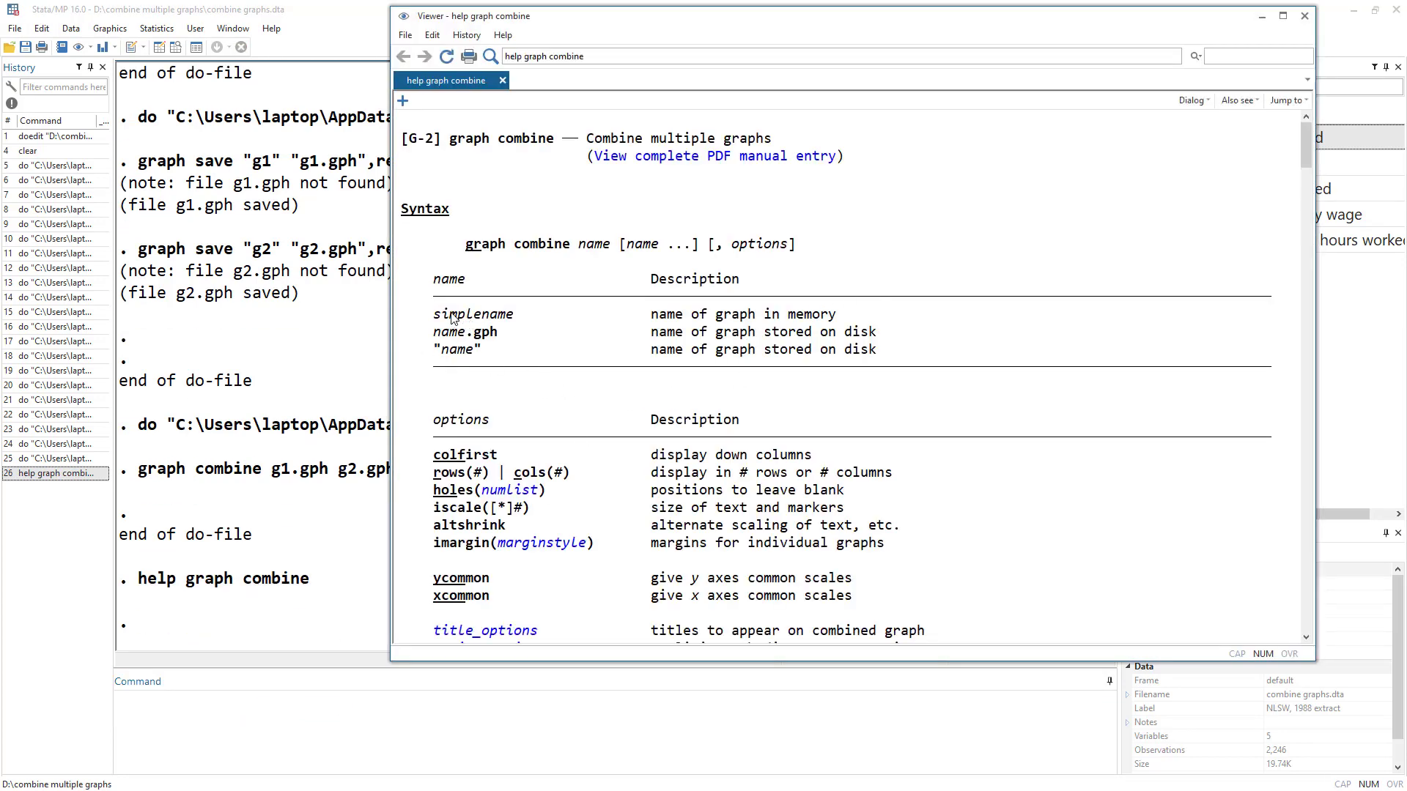
Read the help file's name syntax for graphs in memory and on disk, and return to the do-file with the help viewer out of the way.
left_click_drag(430, 317, 516, 317)
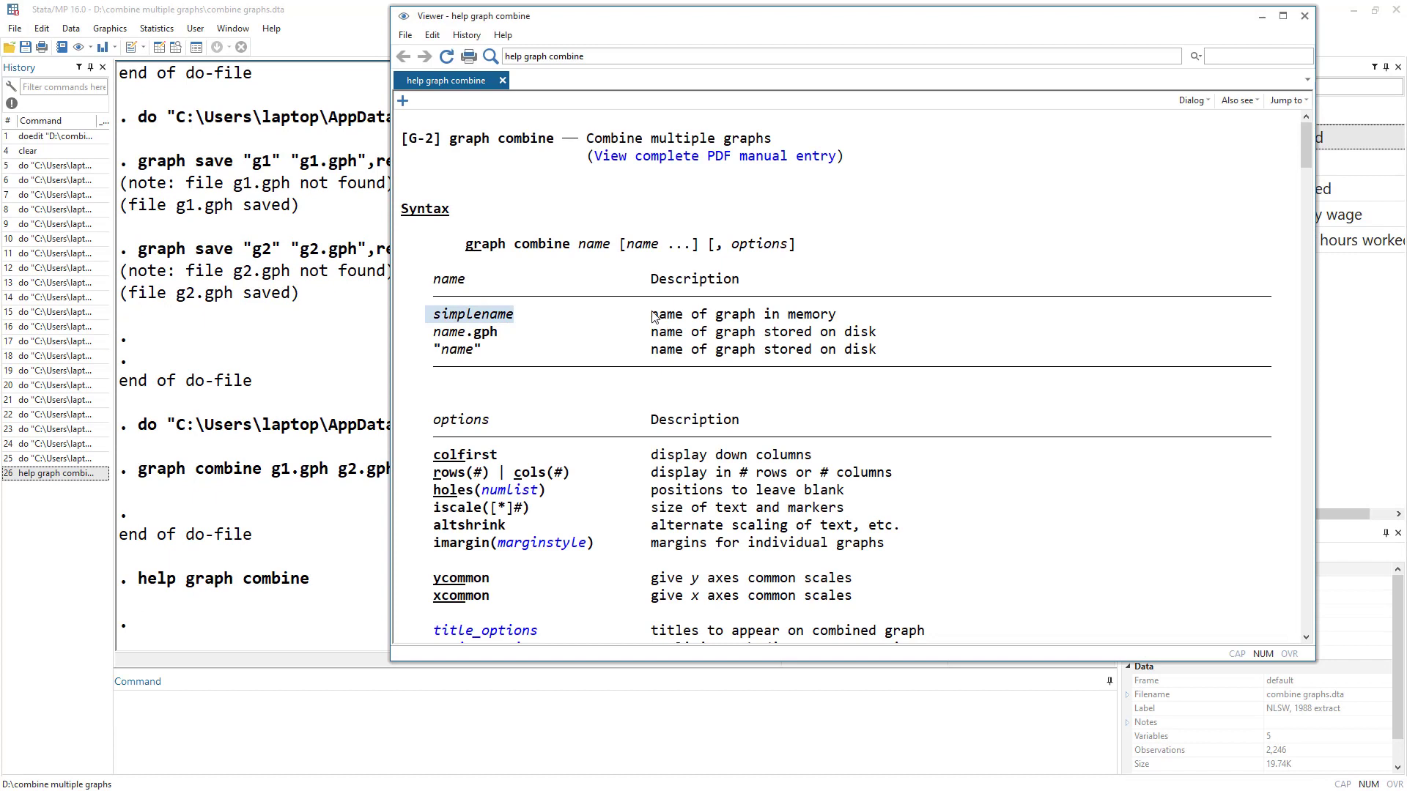
left_click_drag(650, 315, 836, 320)
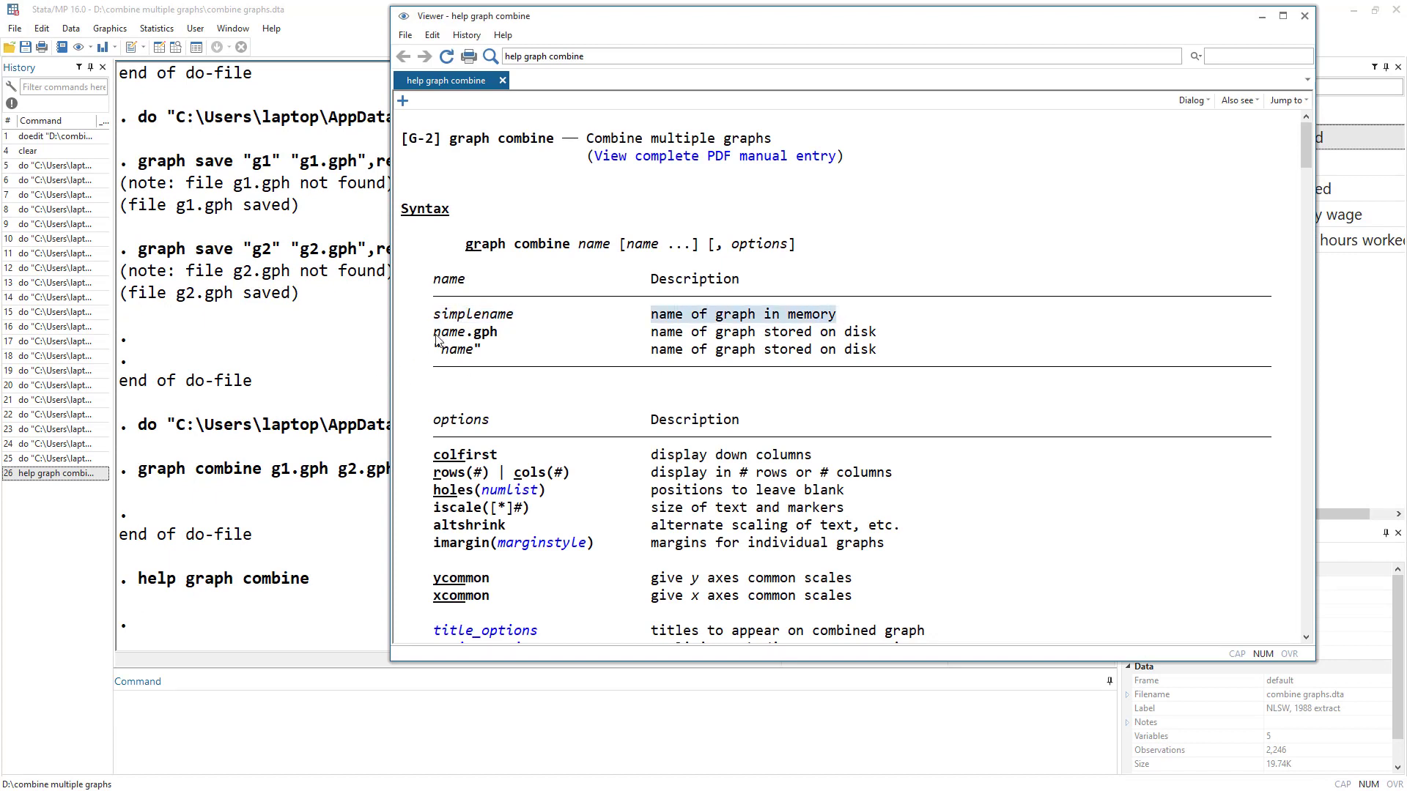
left_click_drag(435, 335, 499, 338)
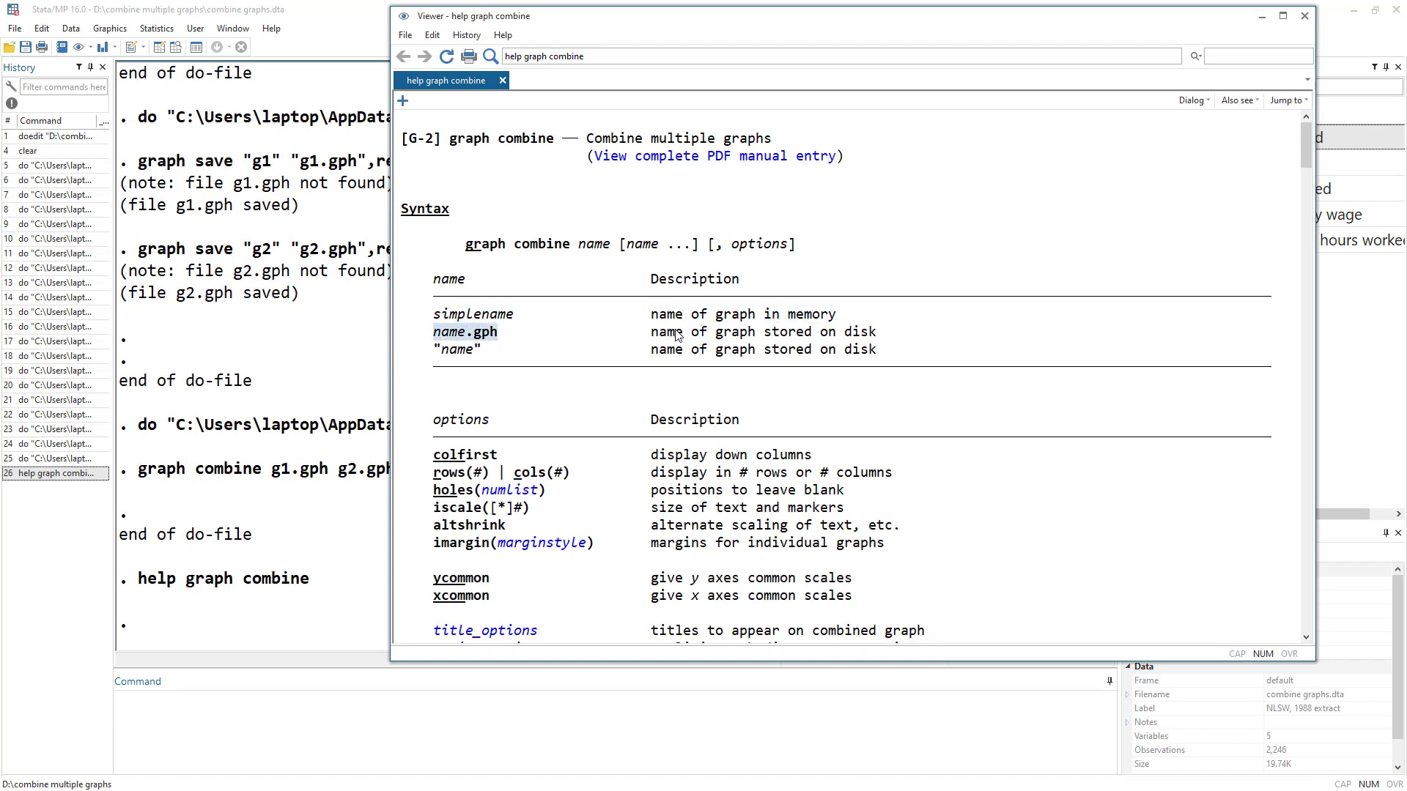
left_click_drag(675, 335, 887, 340)
left_click_drag(760, 349, 636, 347)
left_click_drag(439, 363, 498, 338)
key("alt+Tab")
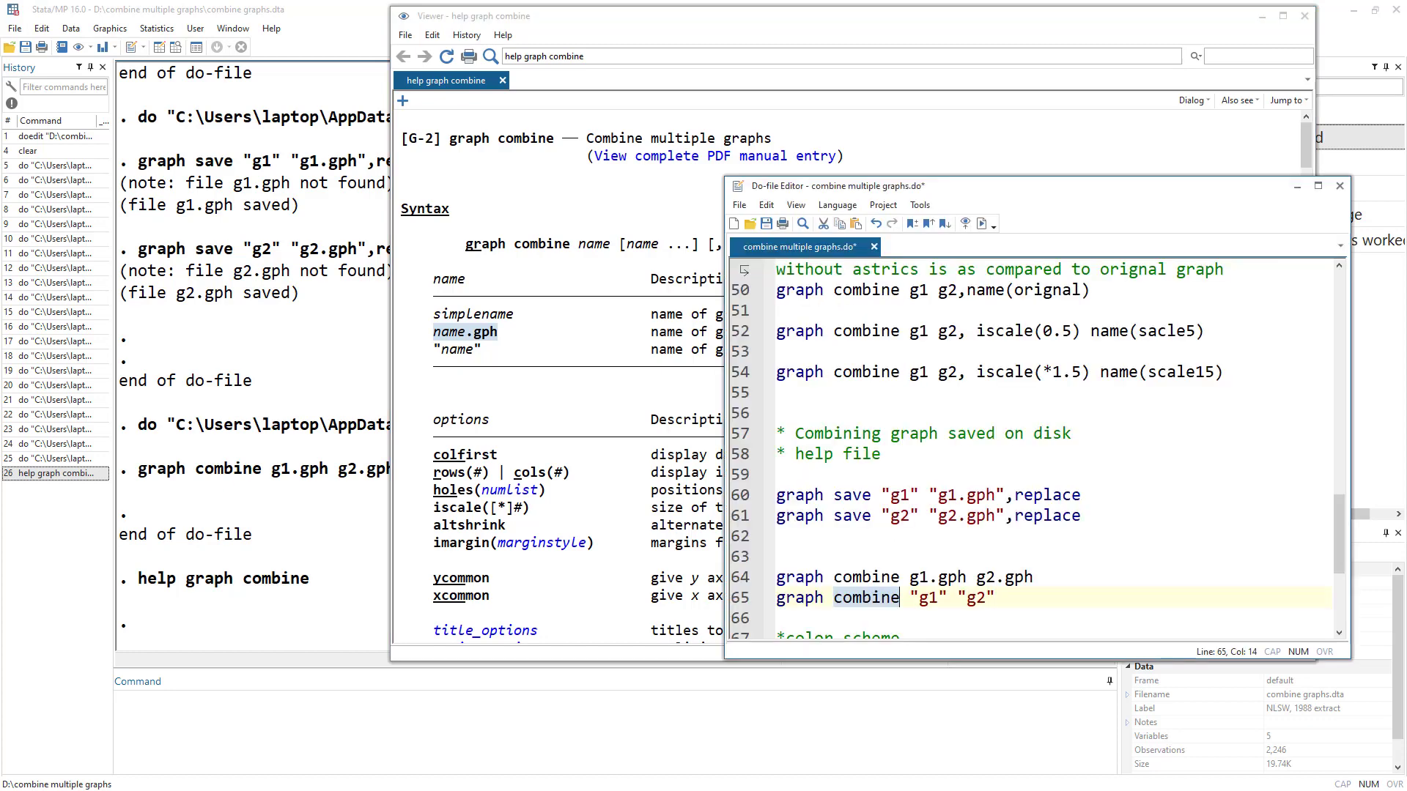
left_click(1259, 17)
Run line 68 to combine g1 and g2 with the economist color scheme.
scroll(865, 446, "down", 4)
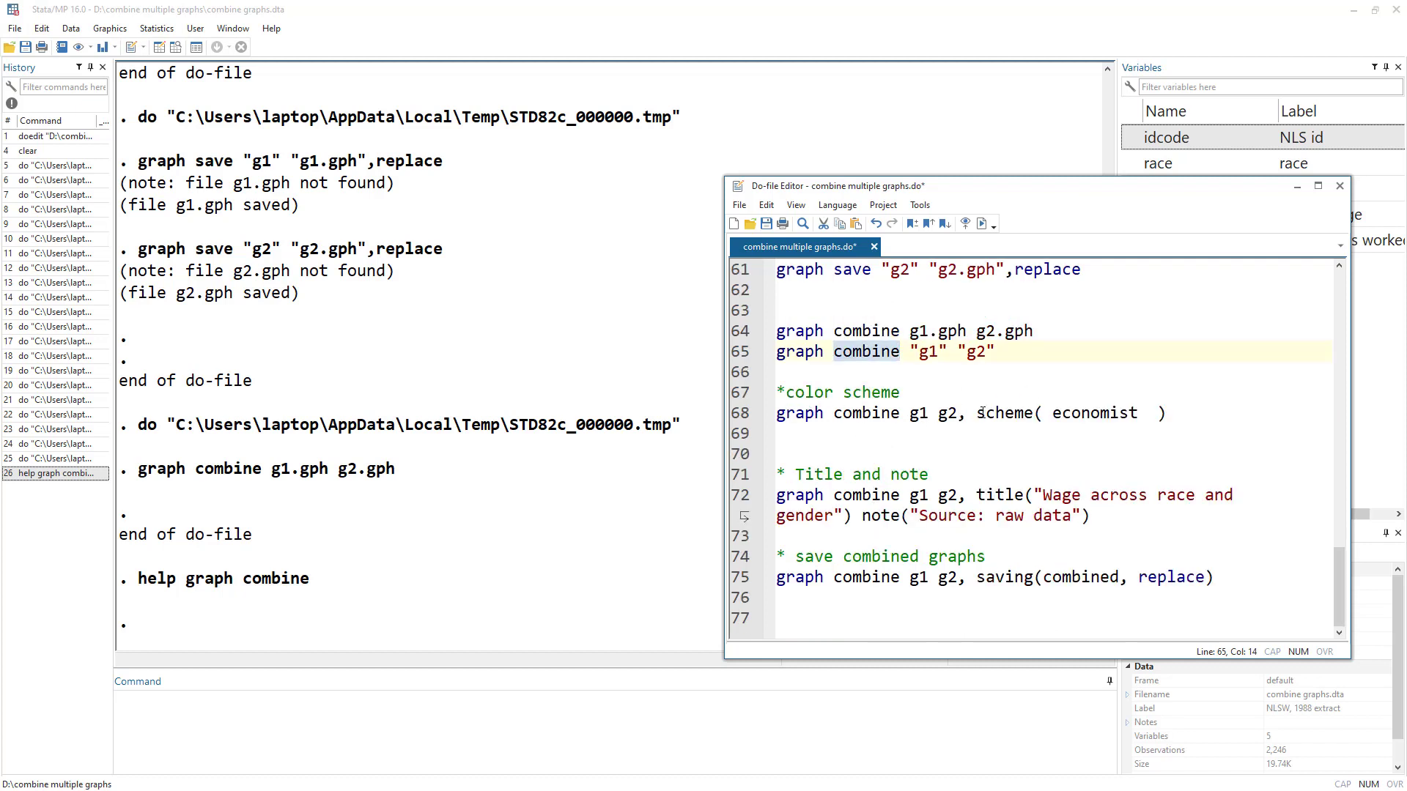
left_click_drag(977, 414, 1173, 409)
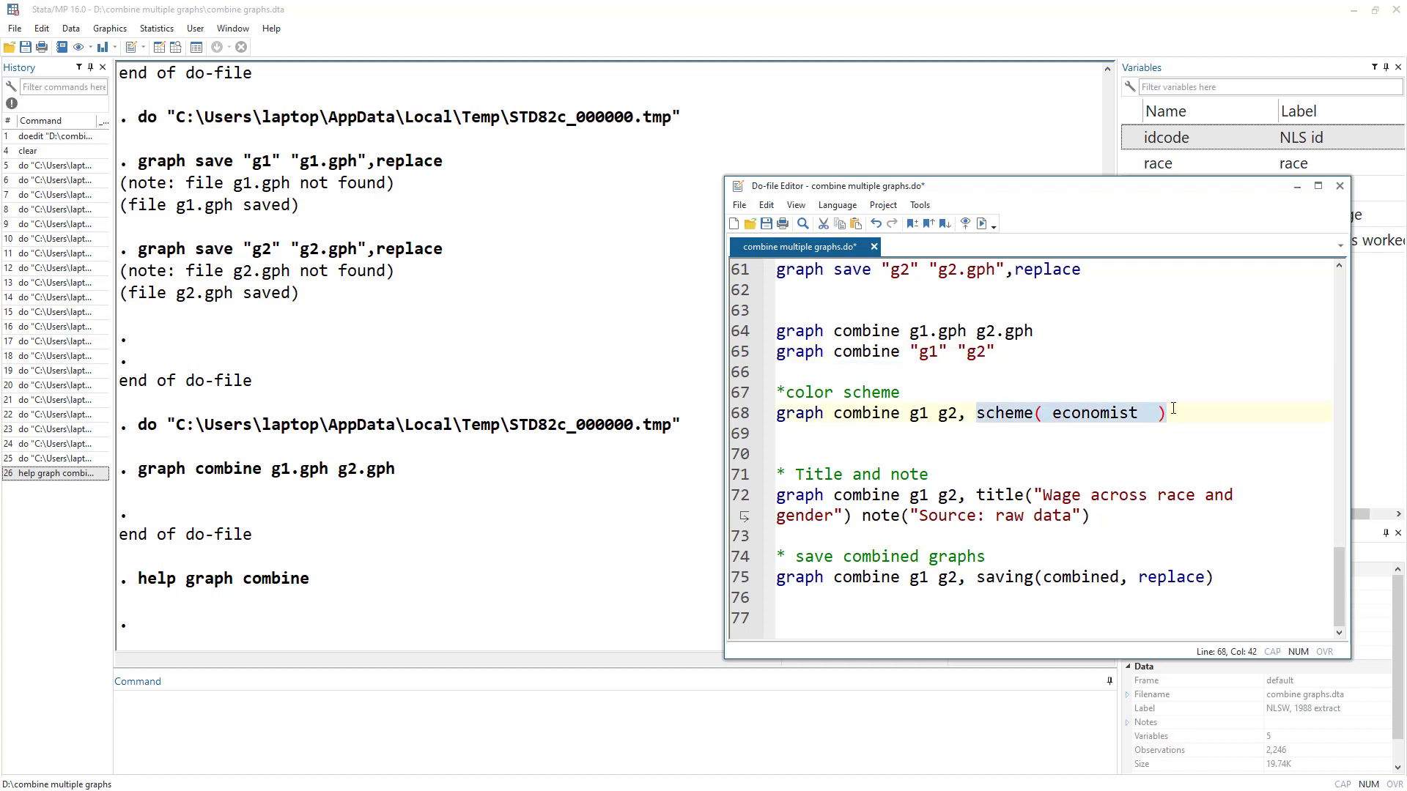
double_click(1114, 411)
left_click(745, 414)
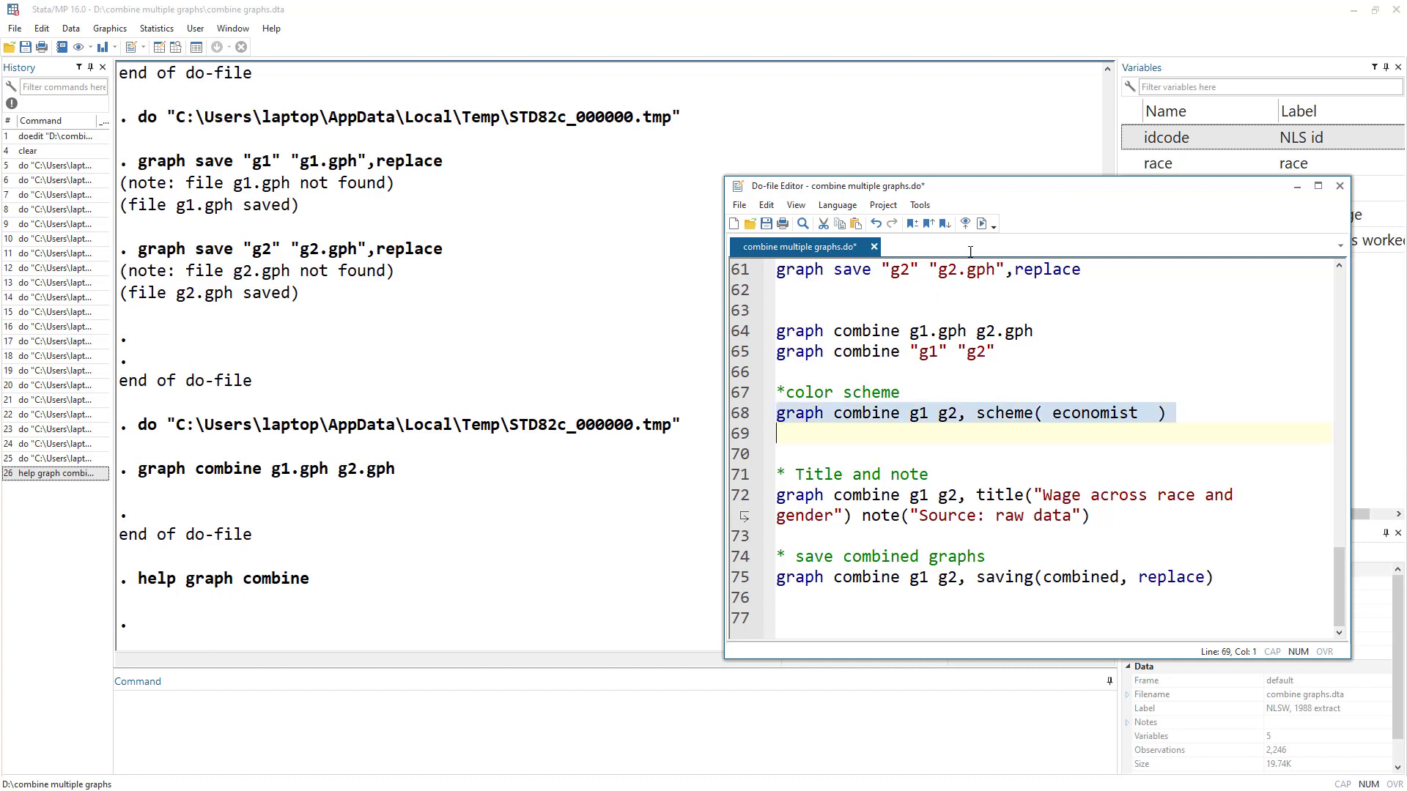
left_click(982, 224)
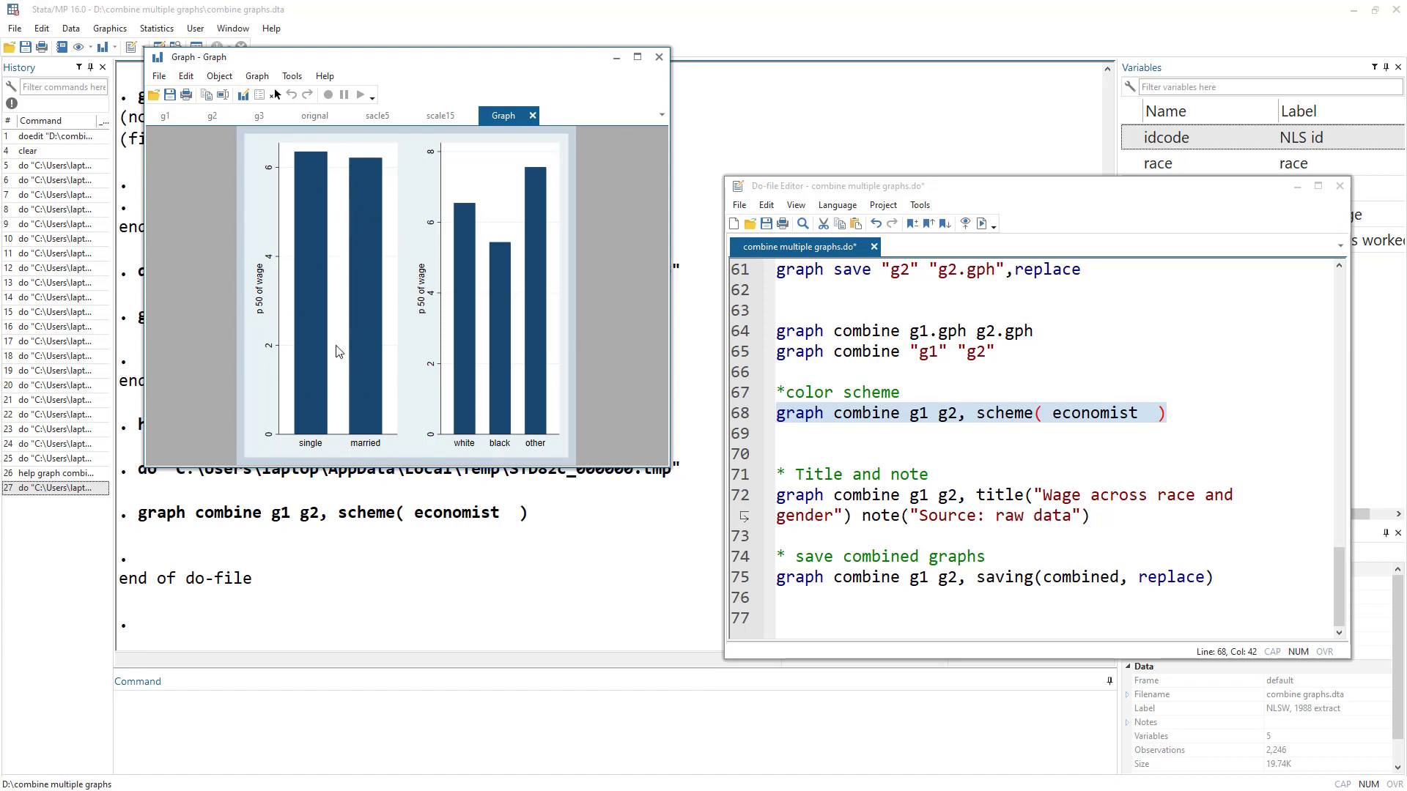
Add the option scheme(economist) to the g1 graph command on line 11 and run that command.
scroll(992, 436, "up", 14)
scroll(993, 436, "up", 7)
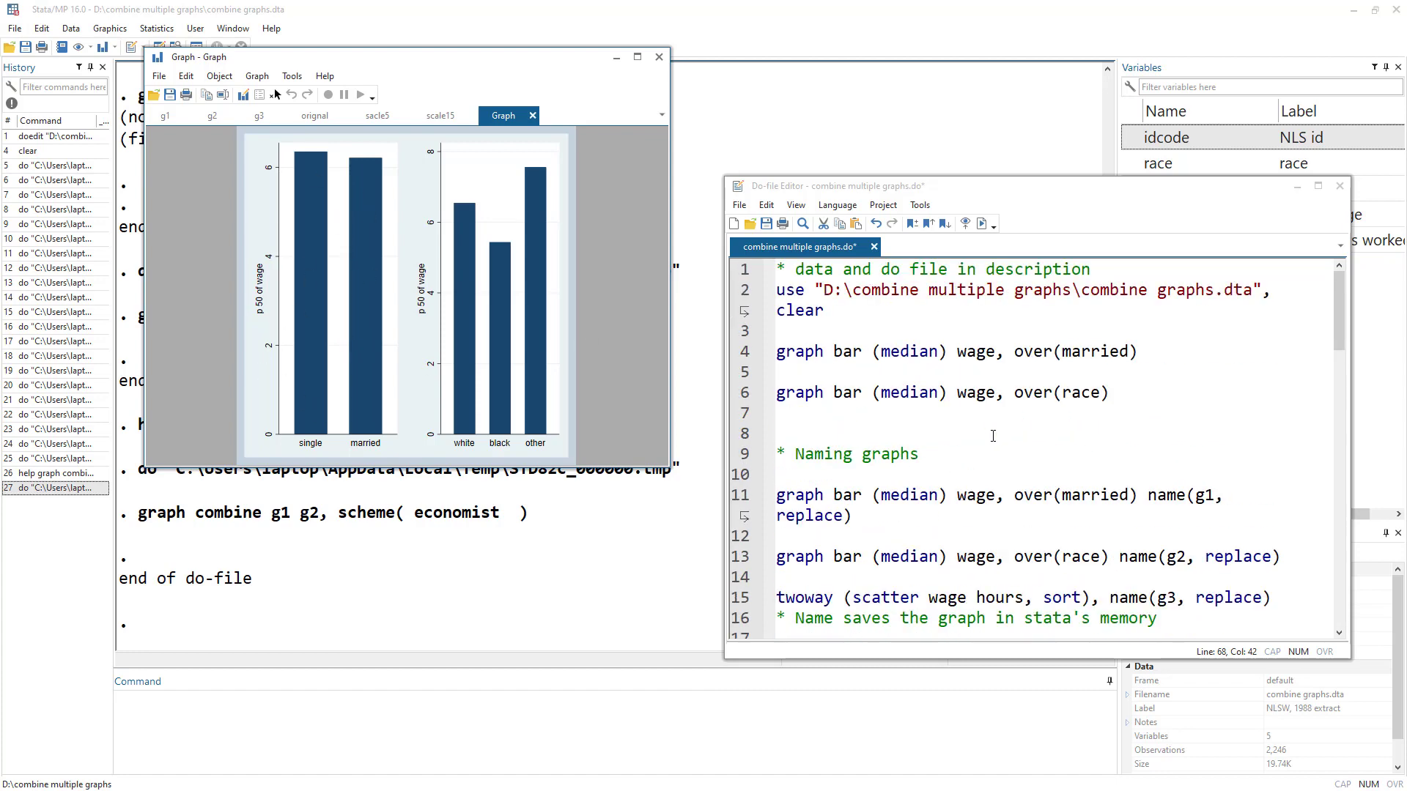
scroll(1141, 480, "down", 2)
left_click(939, 399)
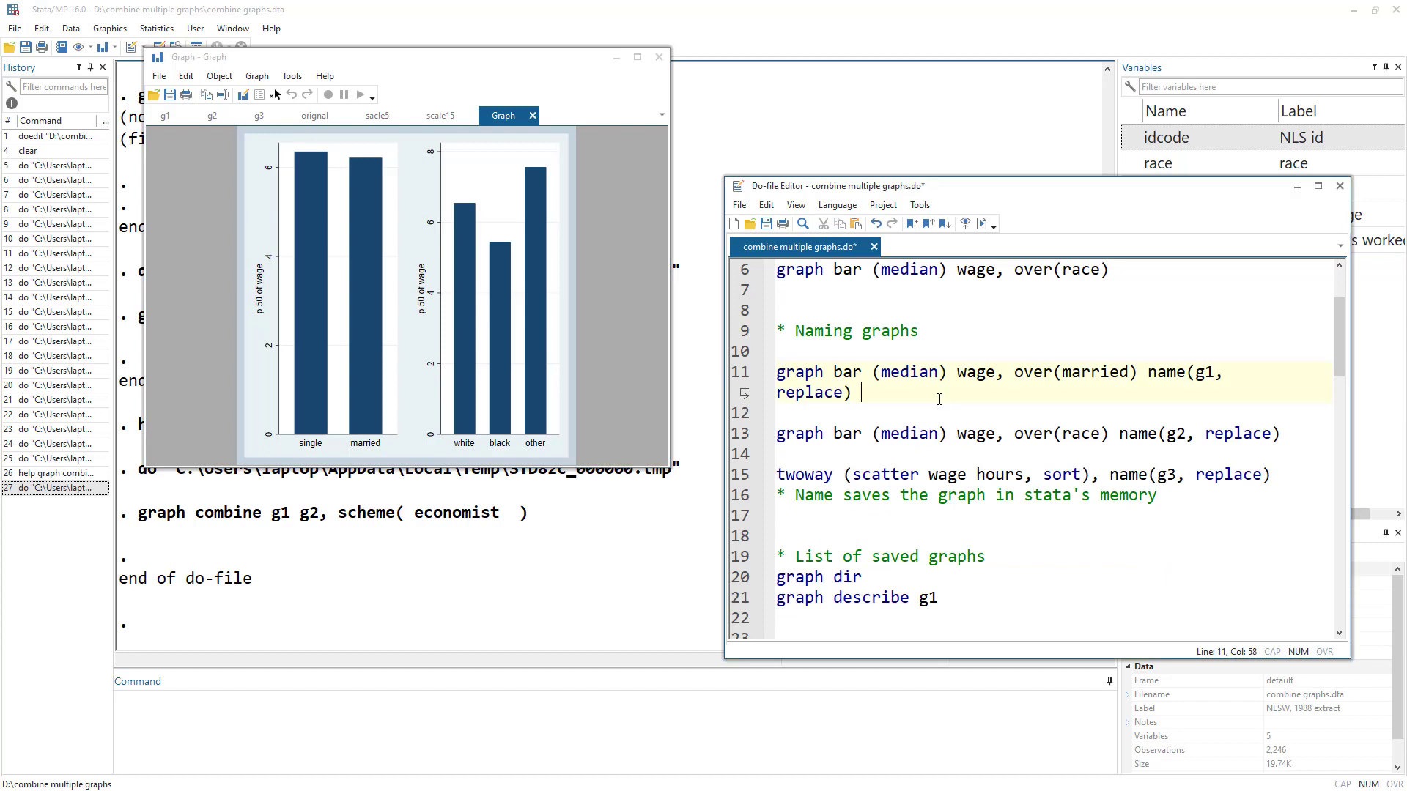
type("schem")
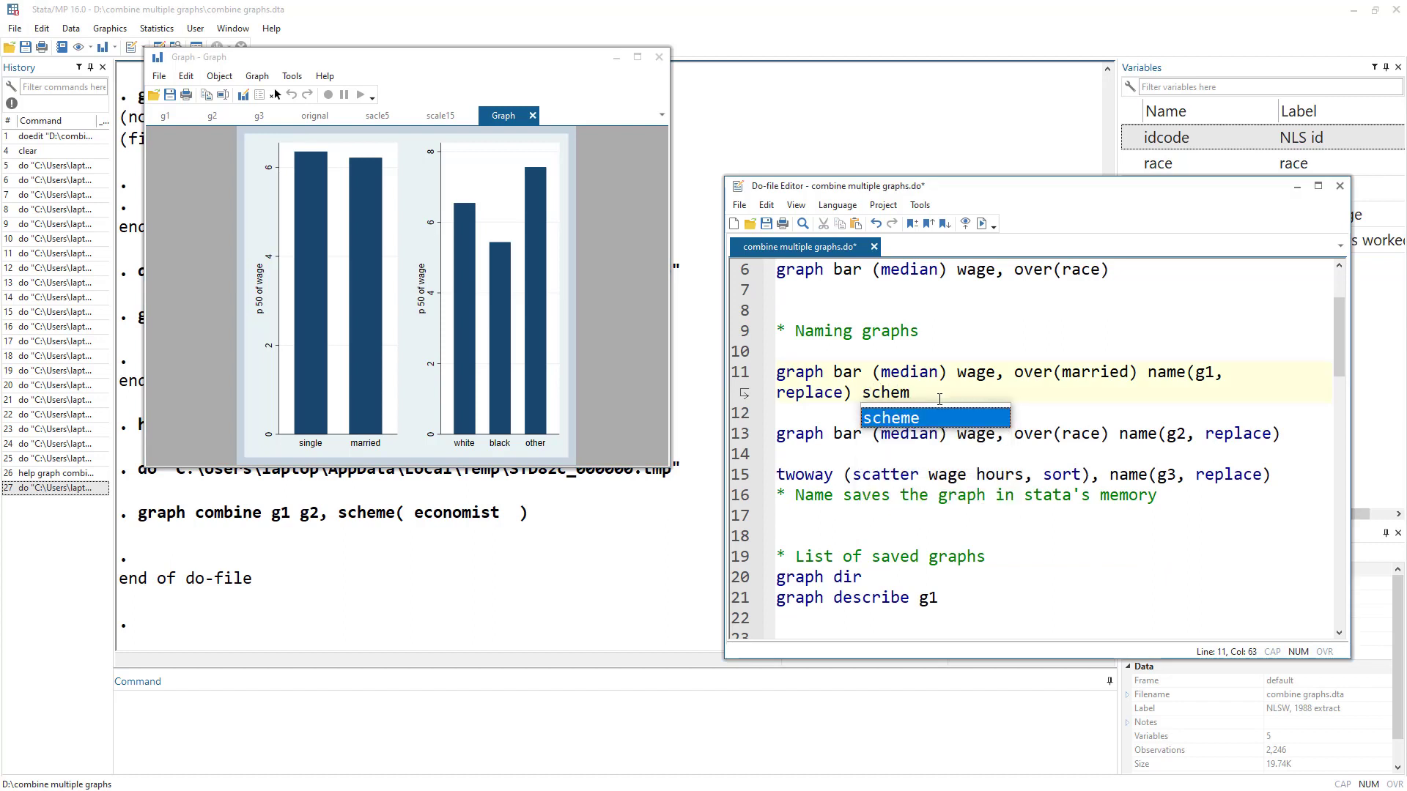
type("e(econom")
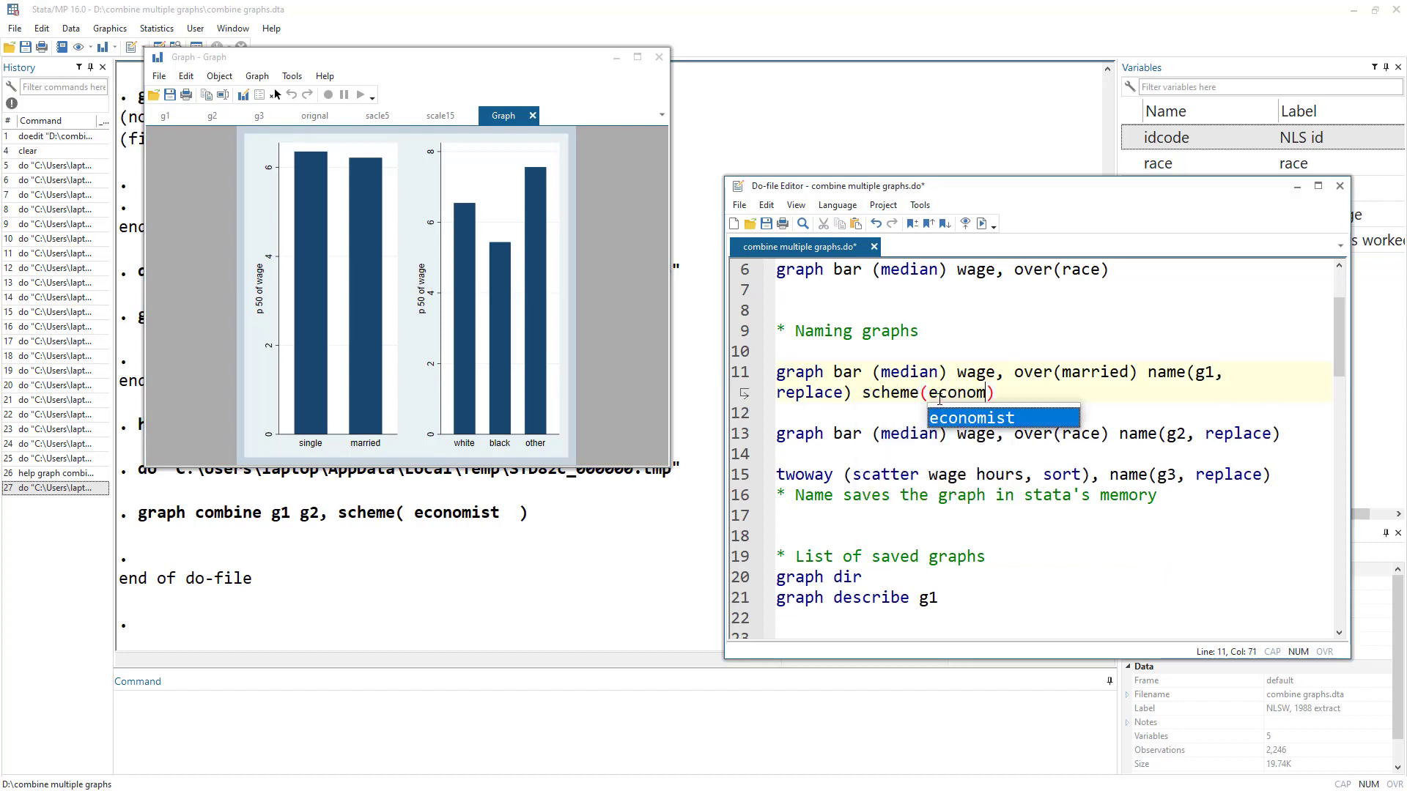
key("Return")
left_click(736, 374)
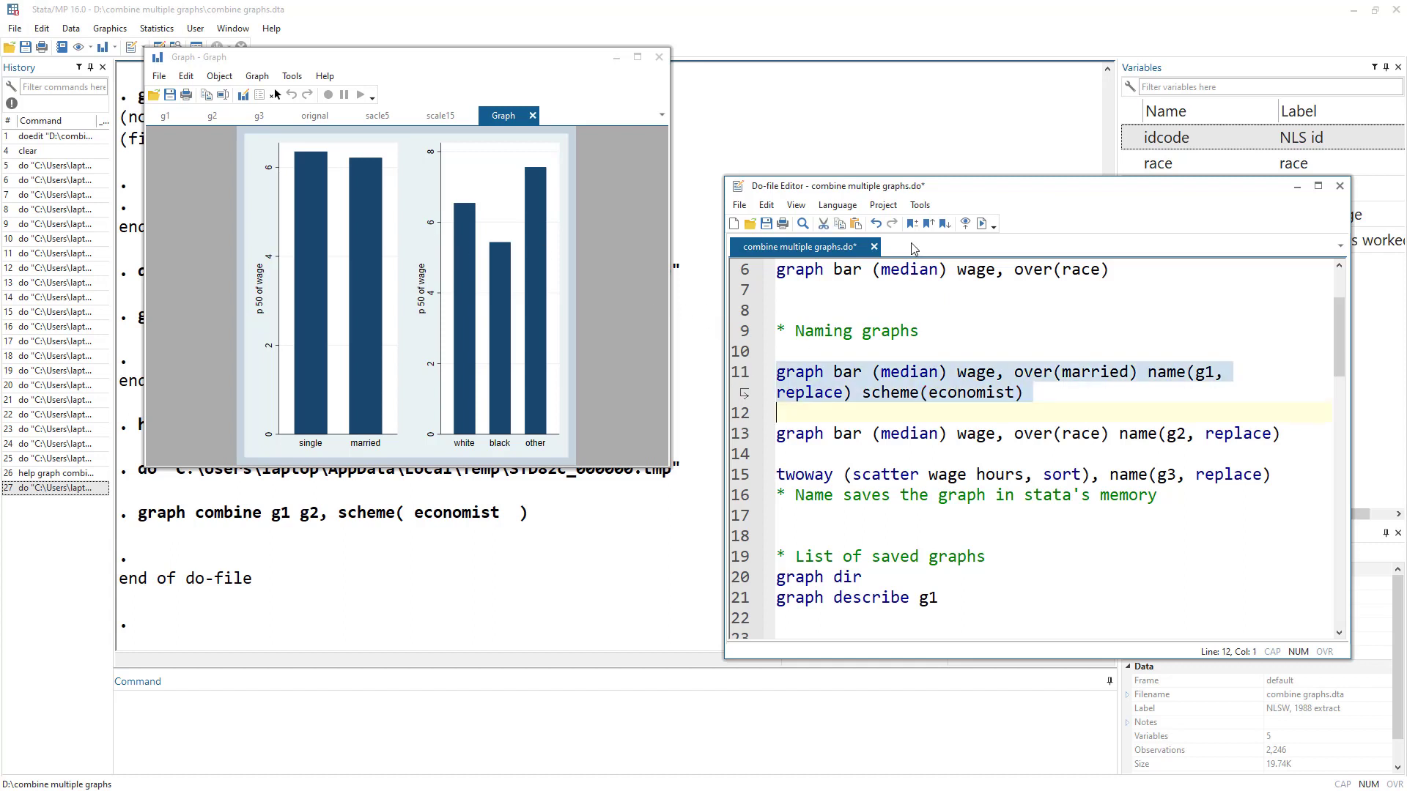
left_click(982, 223)
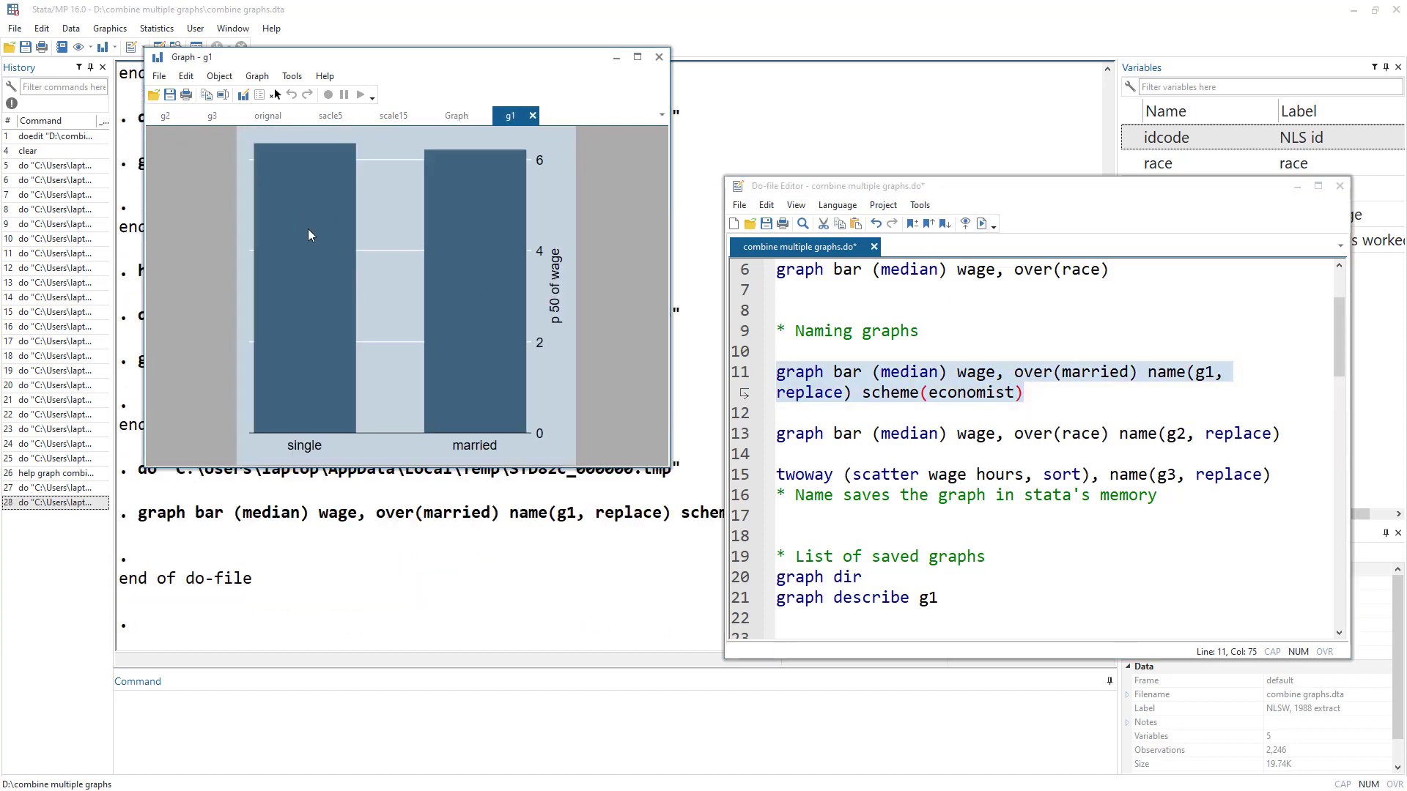
Rerun line 68 to combine the updated g1 with g2 using the economist color scheme.
scroll(942, 401, "down", 18)
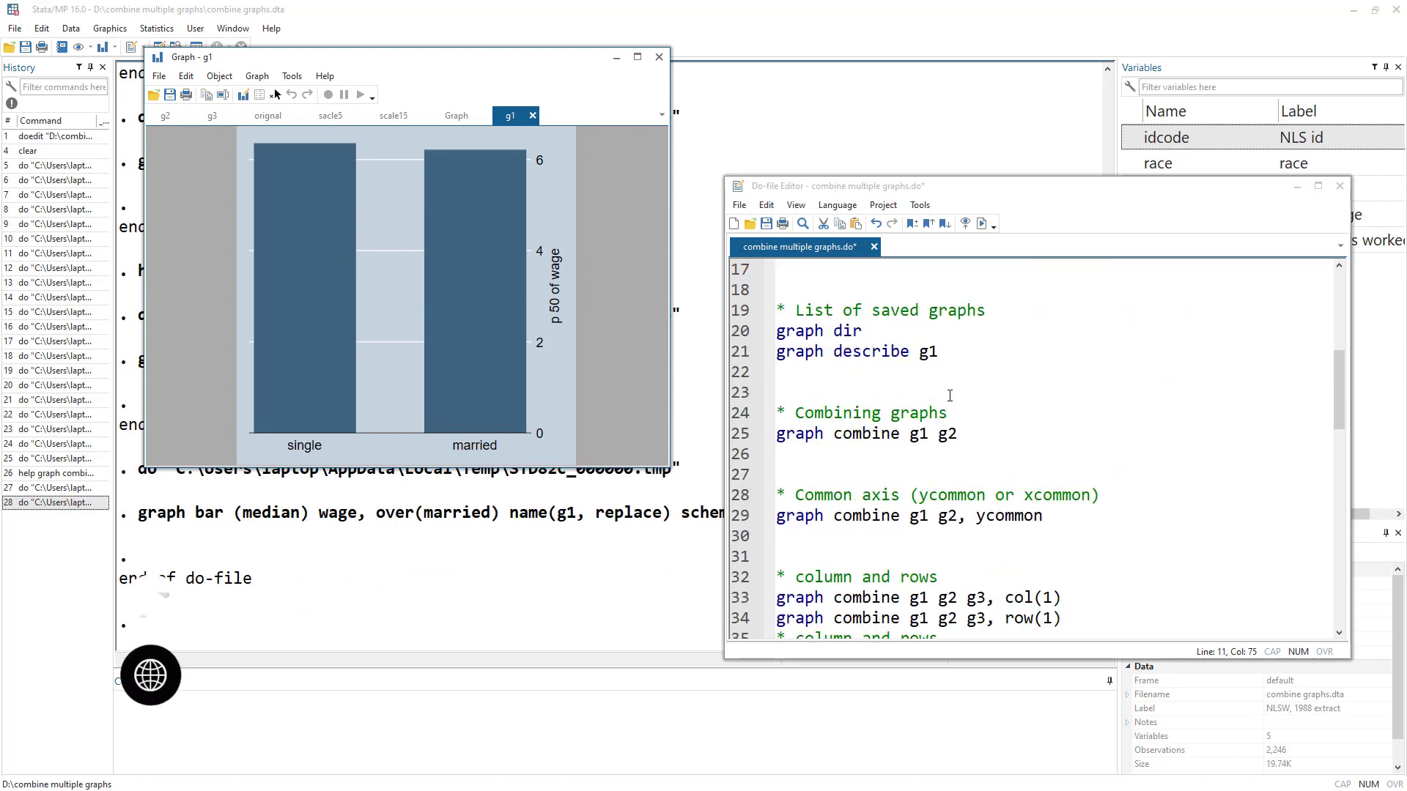
left_click_drag(776, 413, 778, 435)
left_click(982, 227)
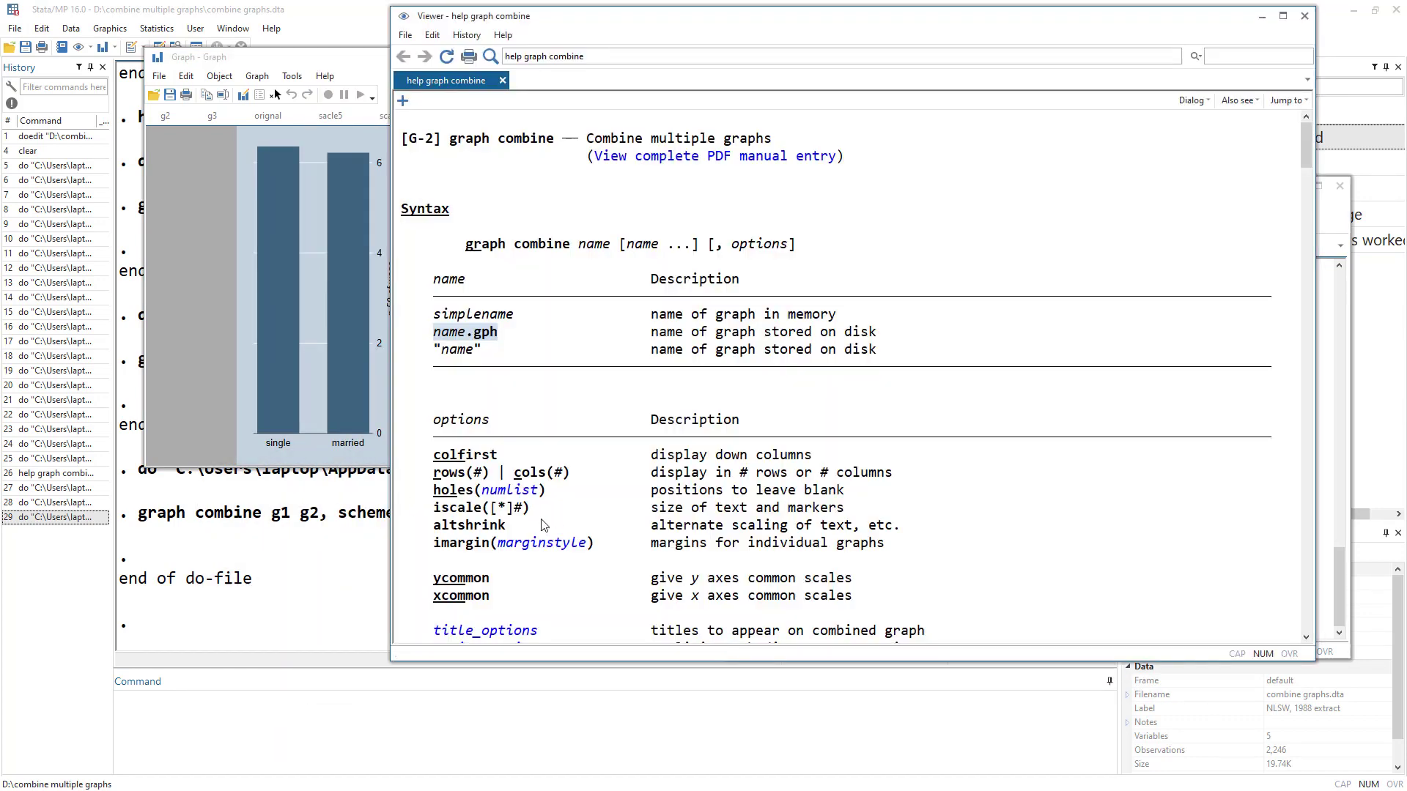
Look up the scheme option in the graph combine help, read the list of available schemes, and return to the do-file.
scroll(622, 460, "down", 3)
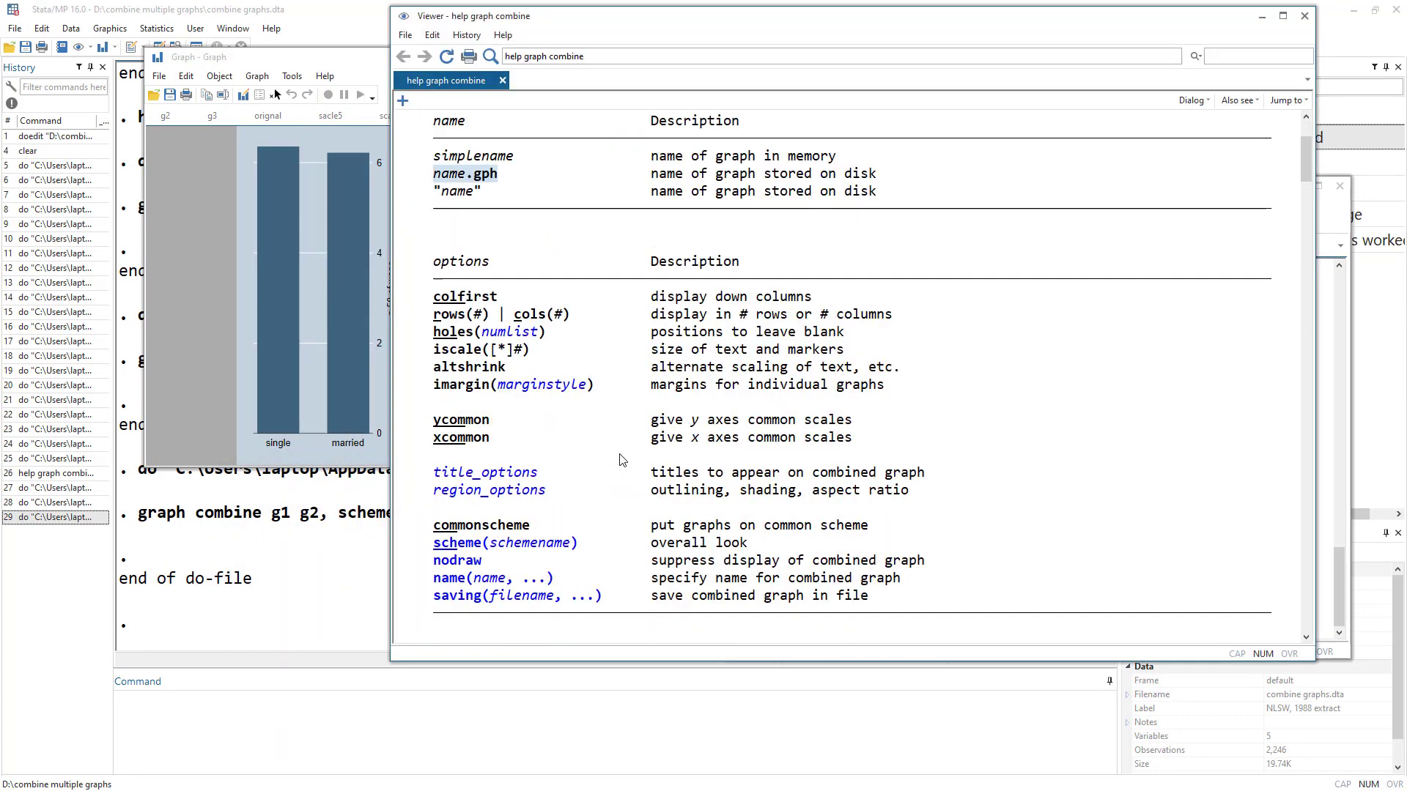
scroll(528, 356, "down", 2)
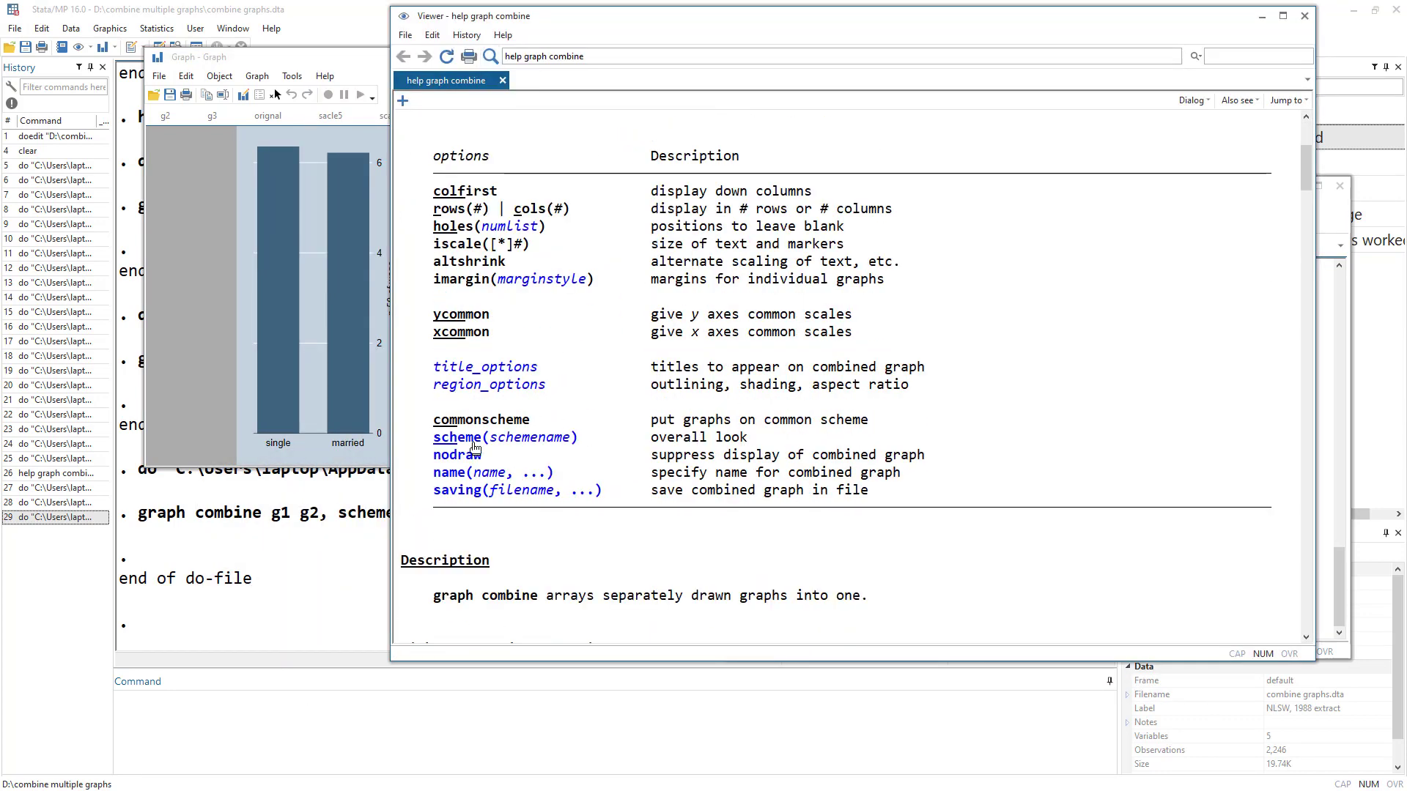
scroll(590, 460, "down", 5)
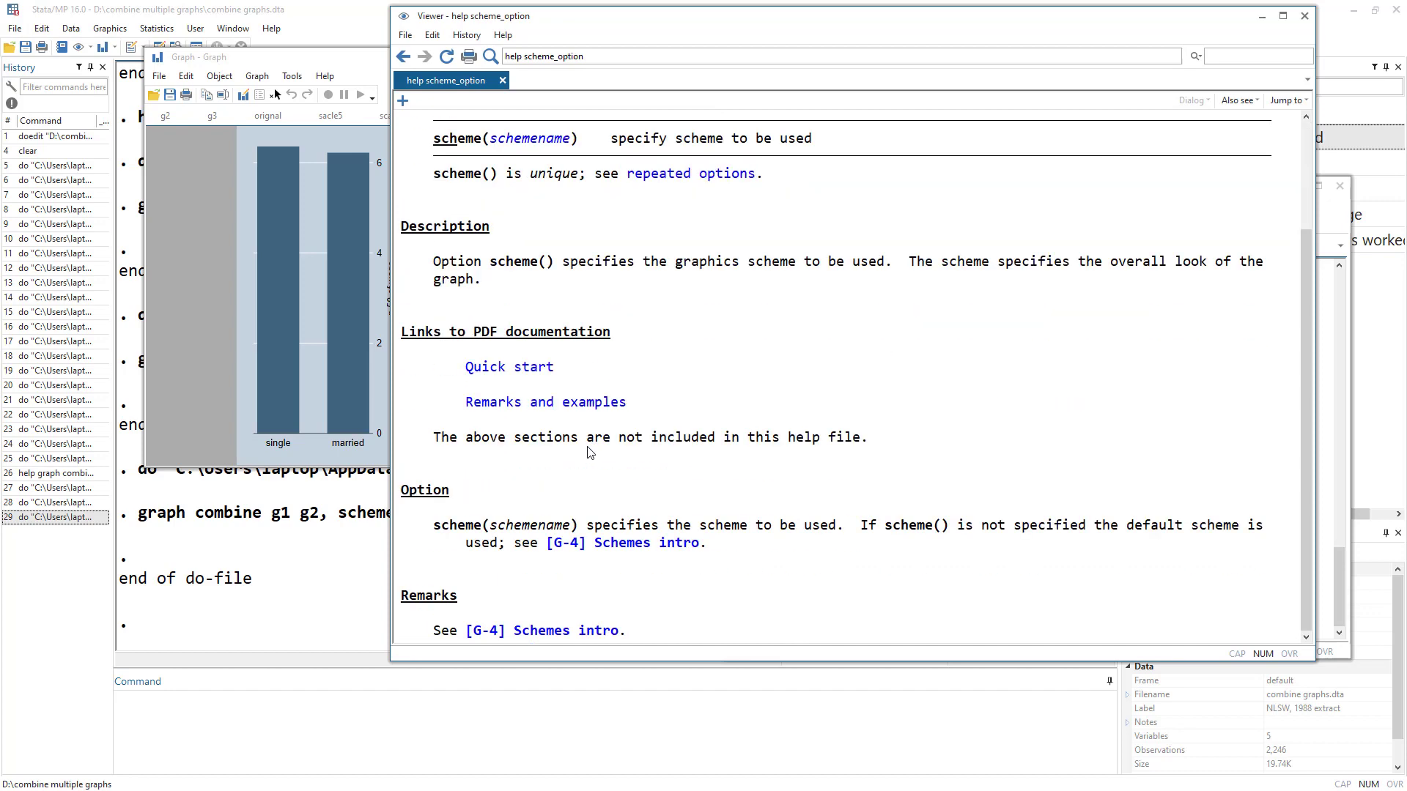
scroll(586, 443, "up", 5)
left_click(550, 287)
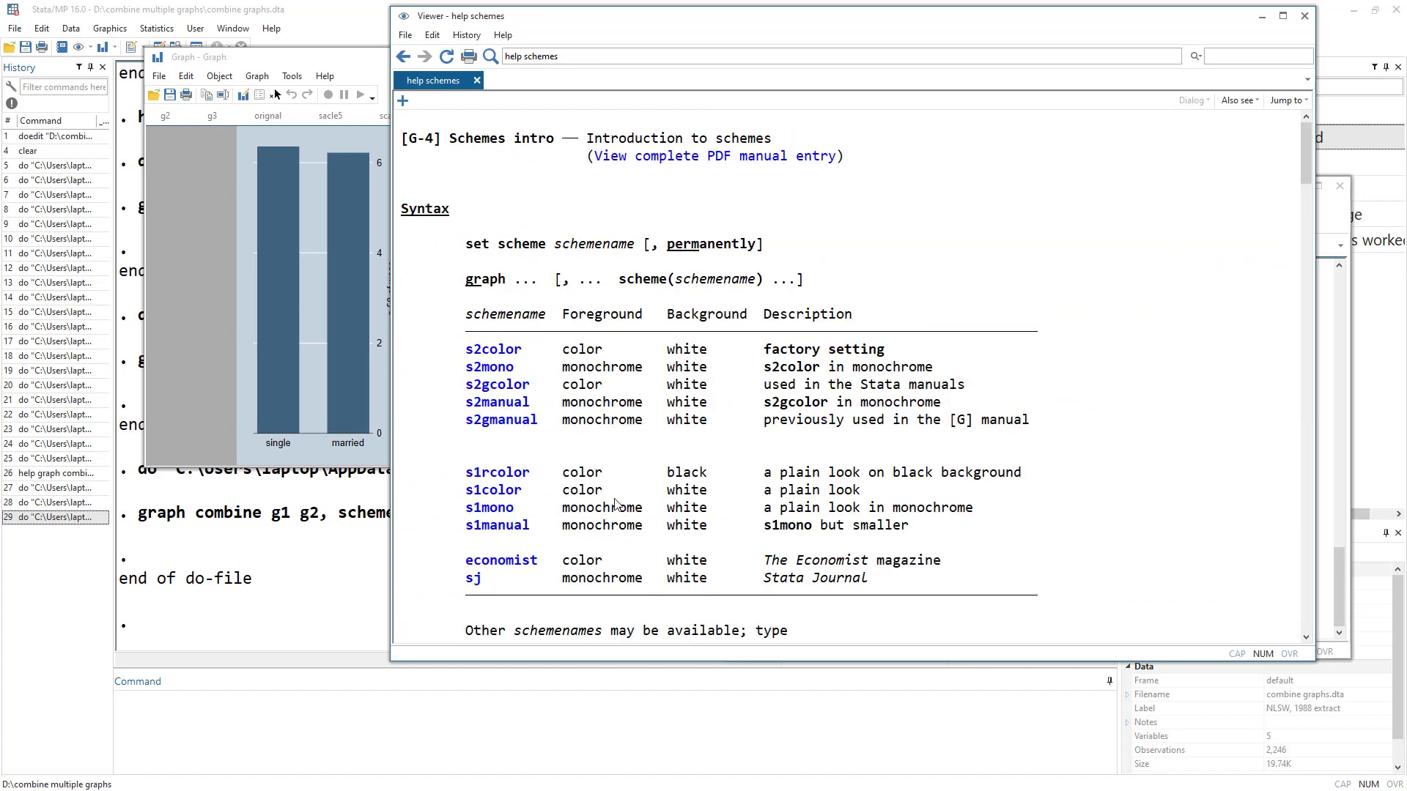
scroll(612, 511, "down", 2)
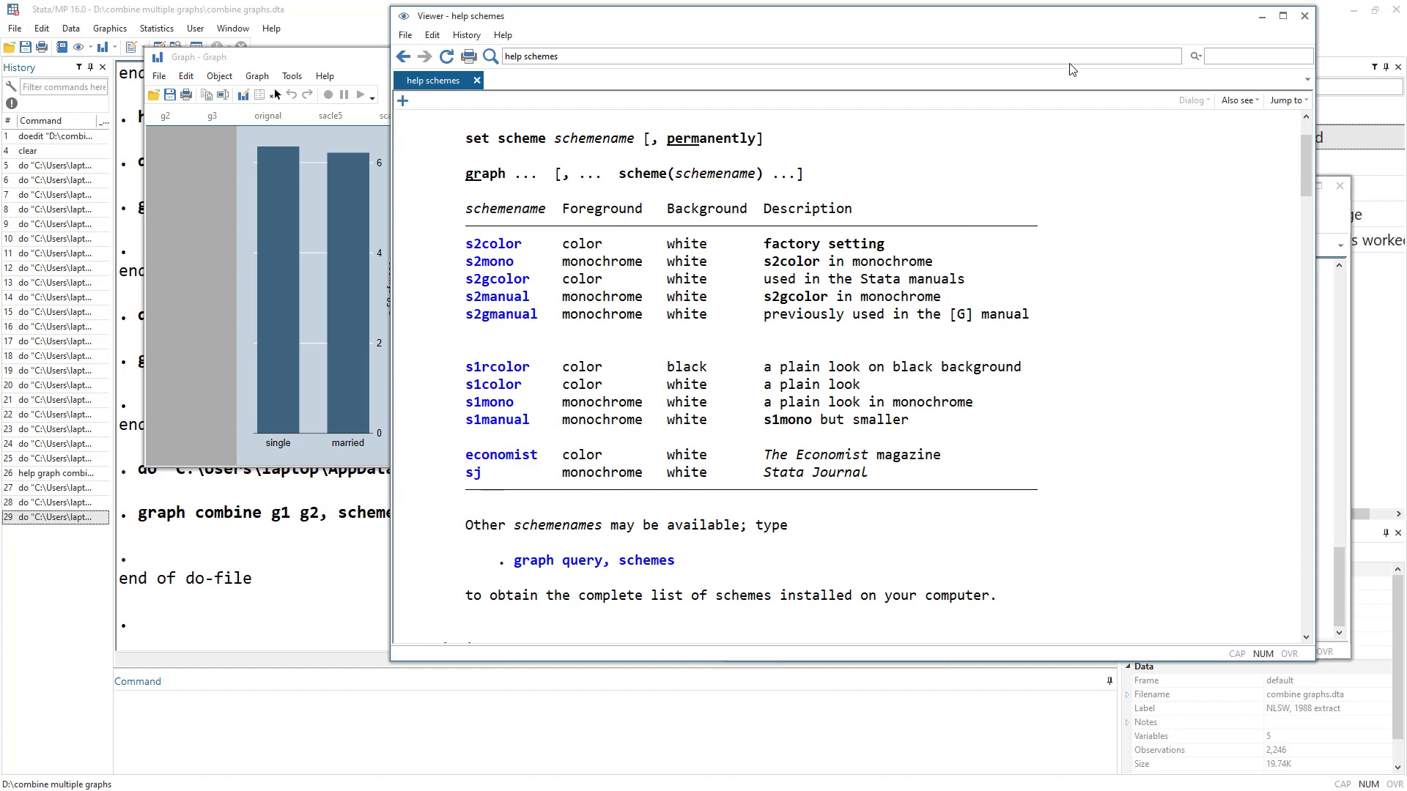
left_click(1262, 16)
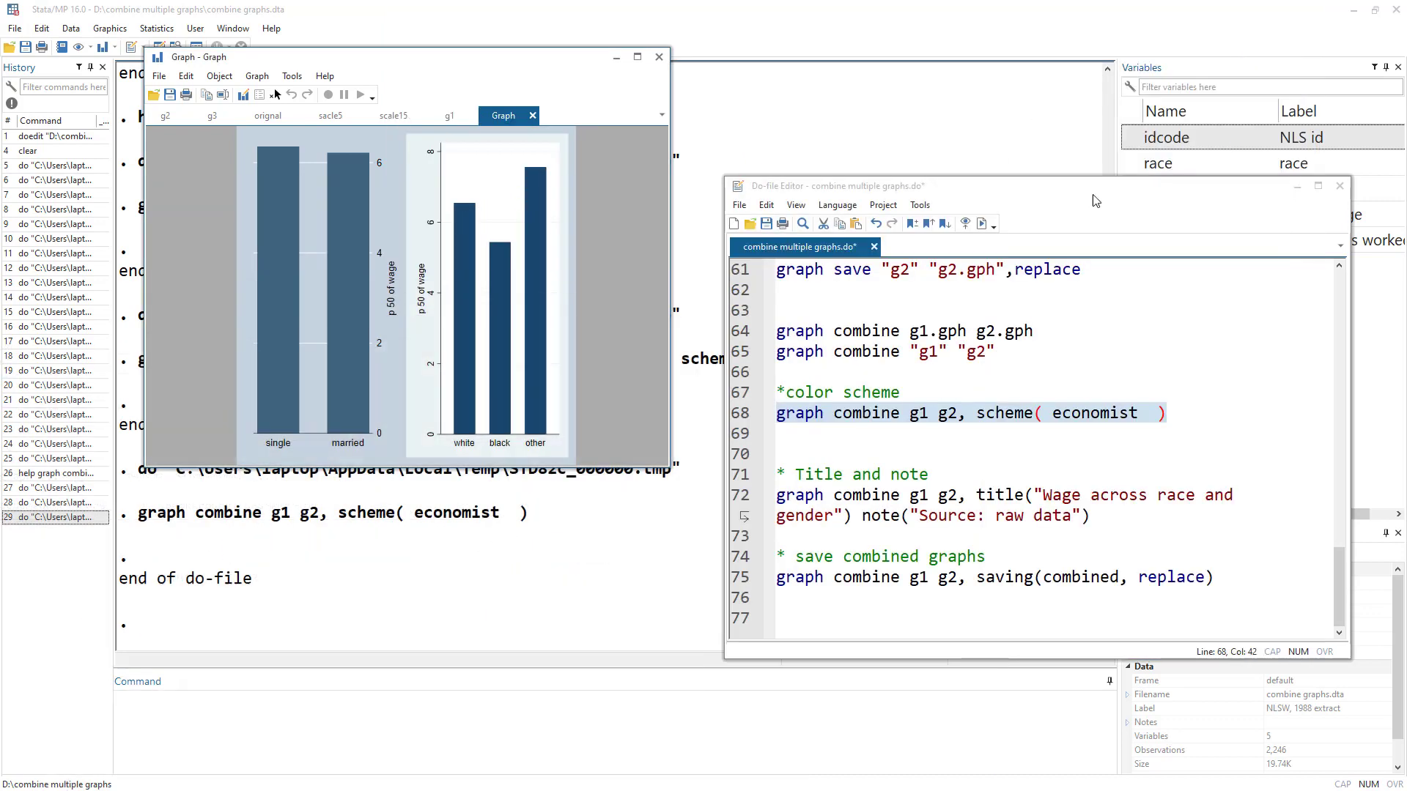
Run line 72 to combine g1 and g2 with the title "Wage across race and gender" and the note "Source: raw data".
left_click(828, 517)
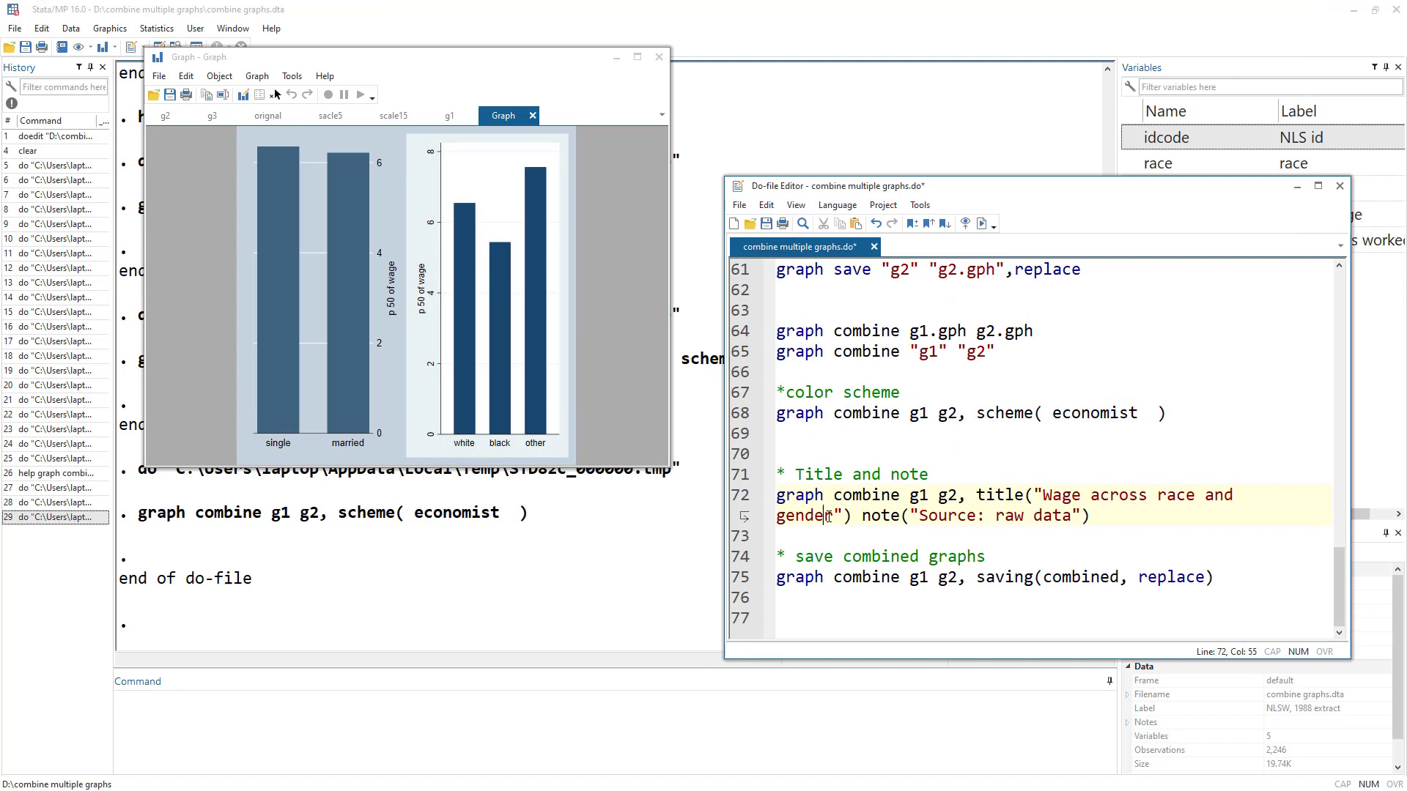
double_click(992, 495)
double_click(880, 516)
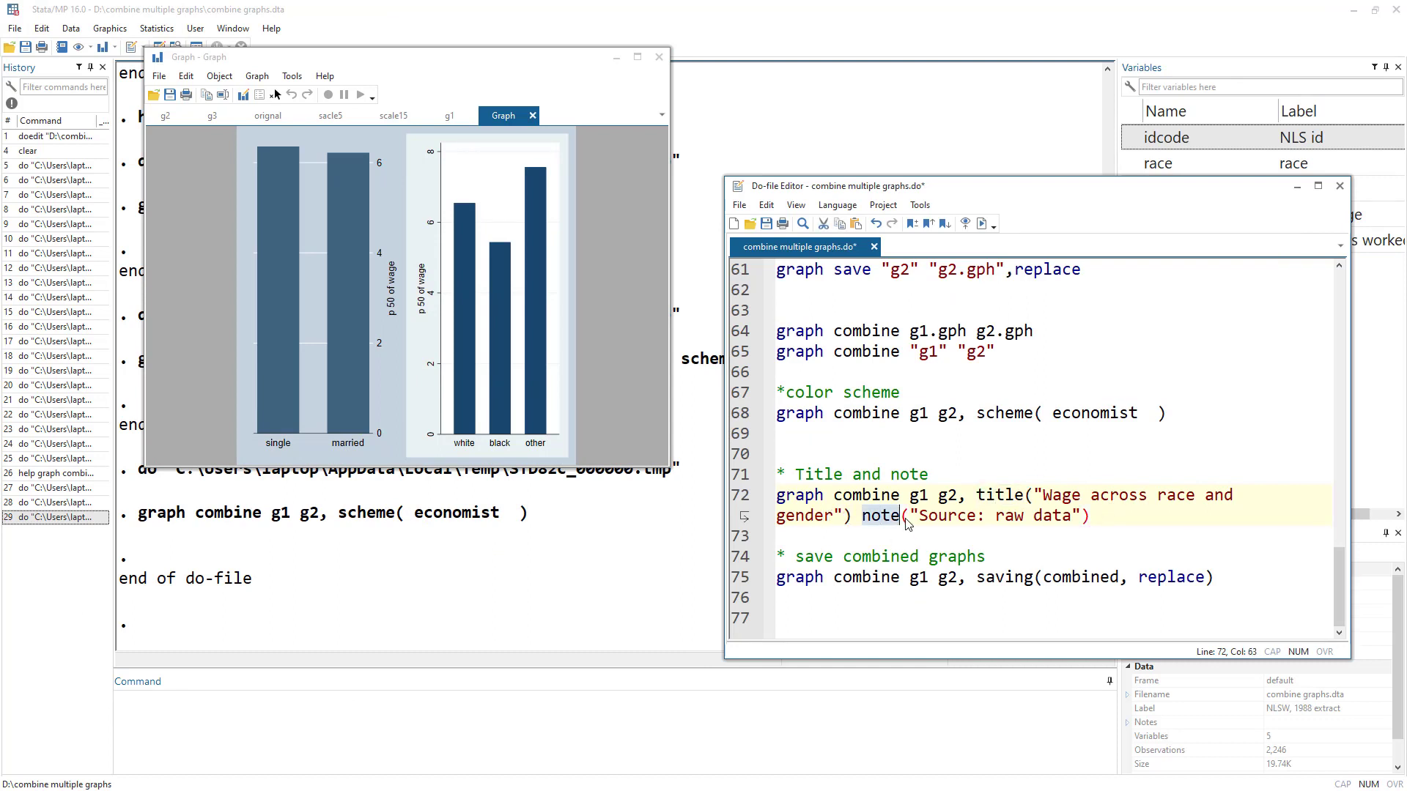
left_click(736, 496)
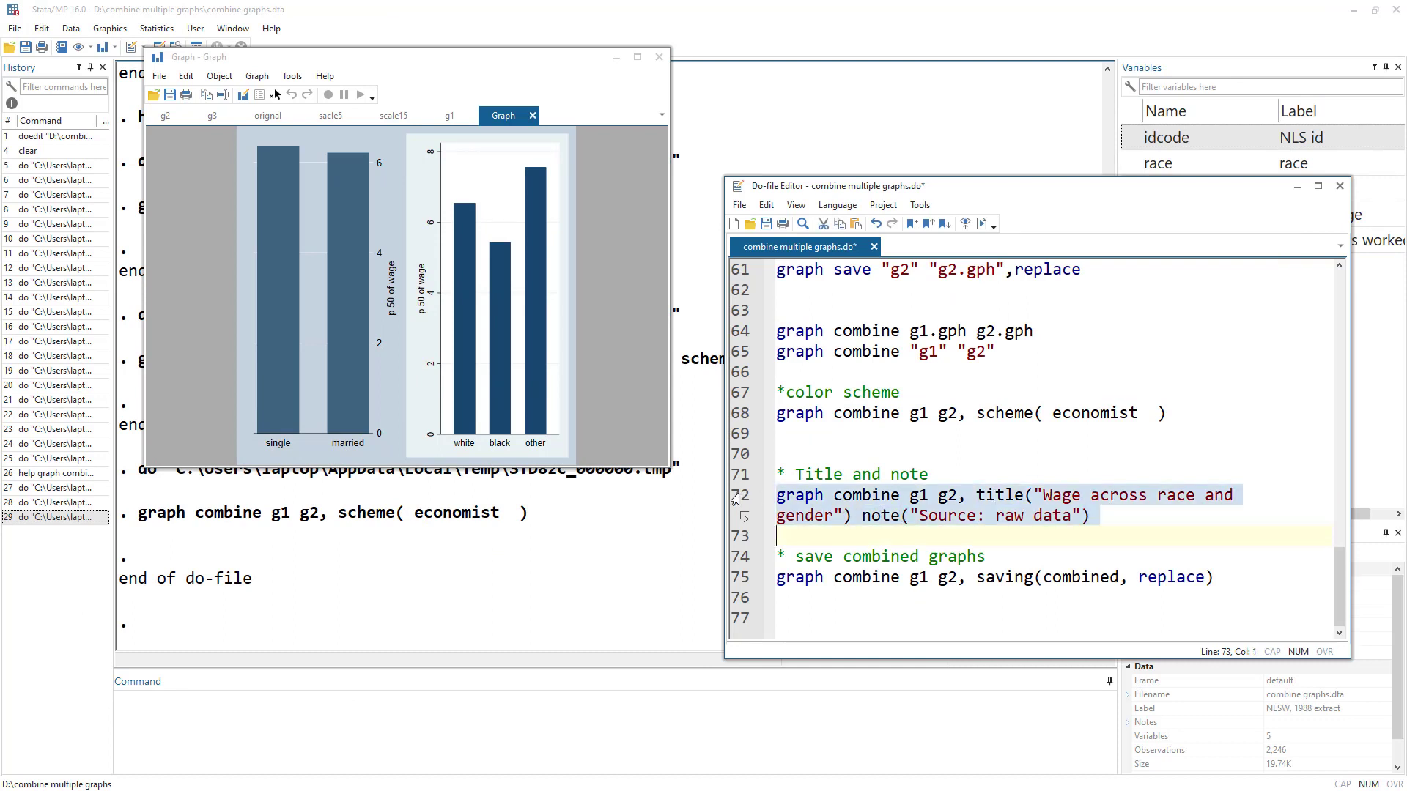
left_click(982, 224)
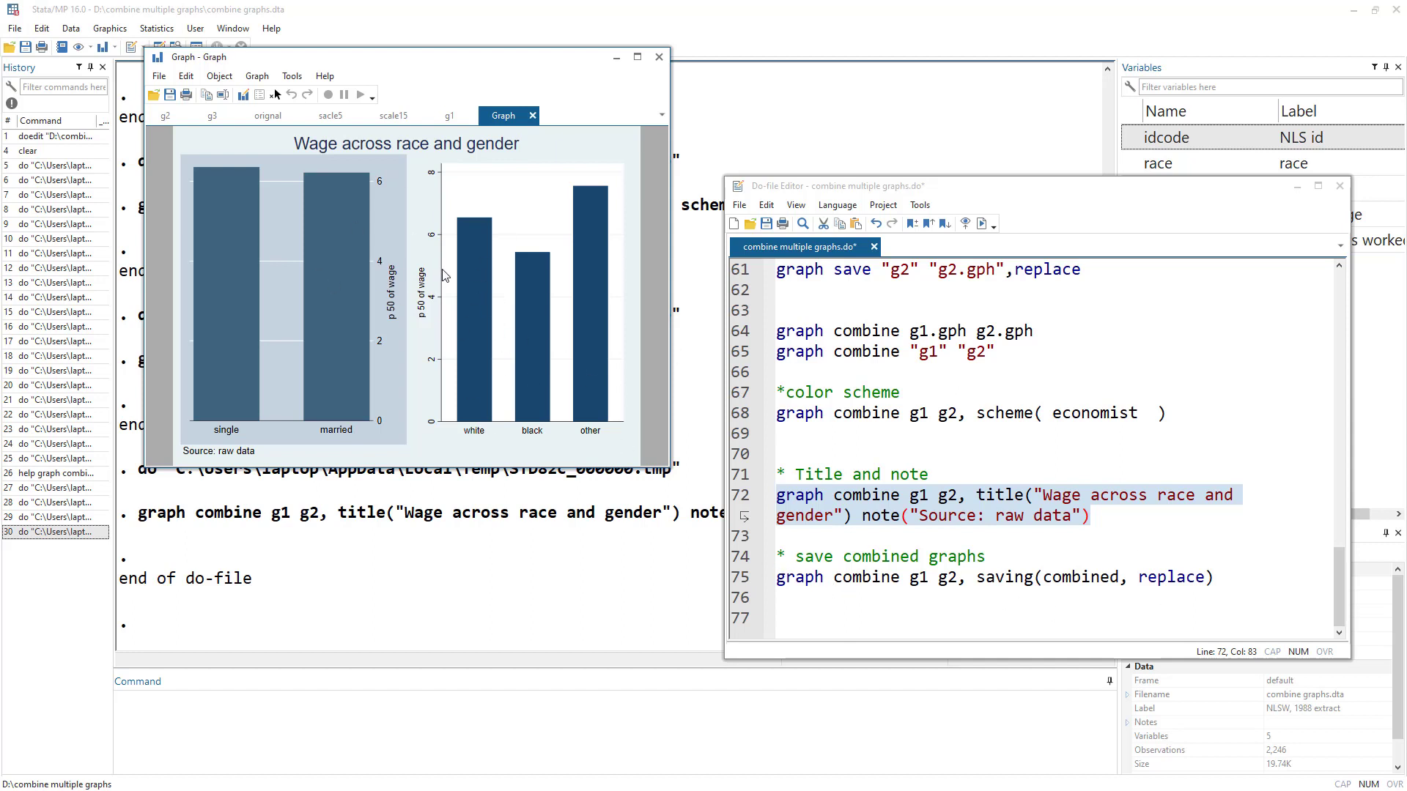
Run line 75 to combine g1 and g2 and save the result on disk as combined, with the replace option.
double_click(1008, 578)
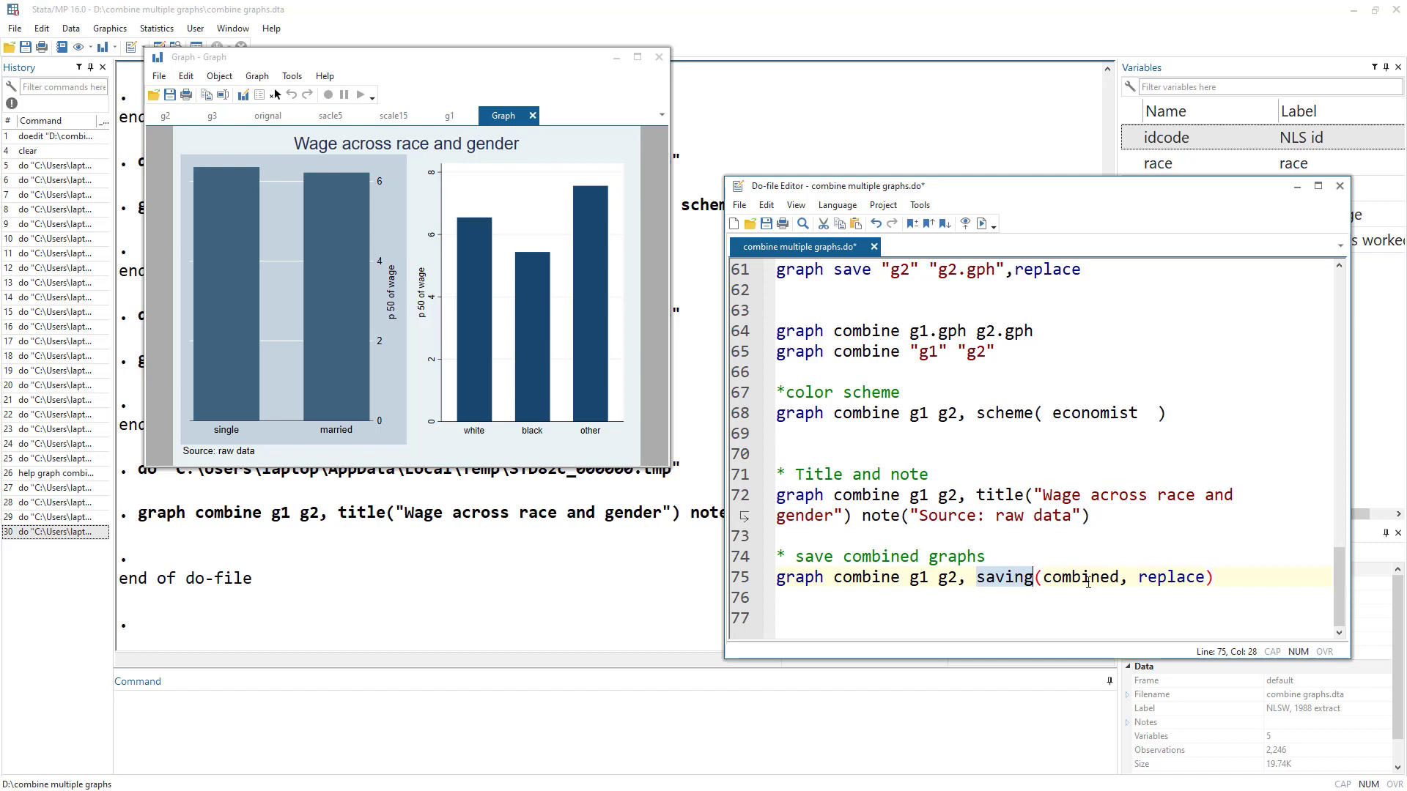
double_click(1087, 578)
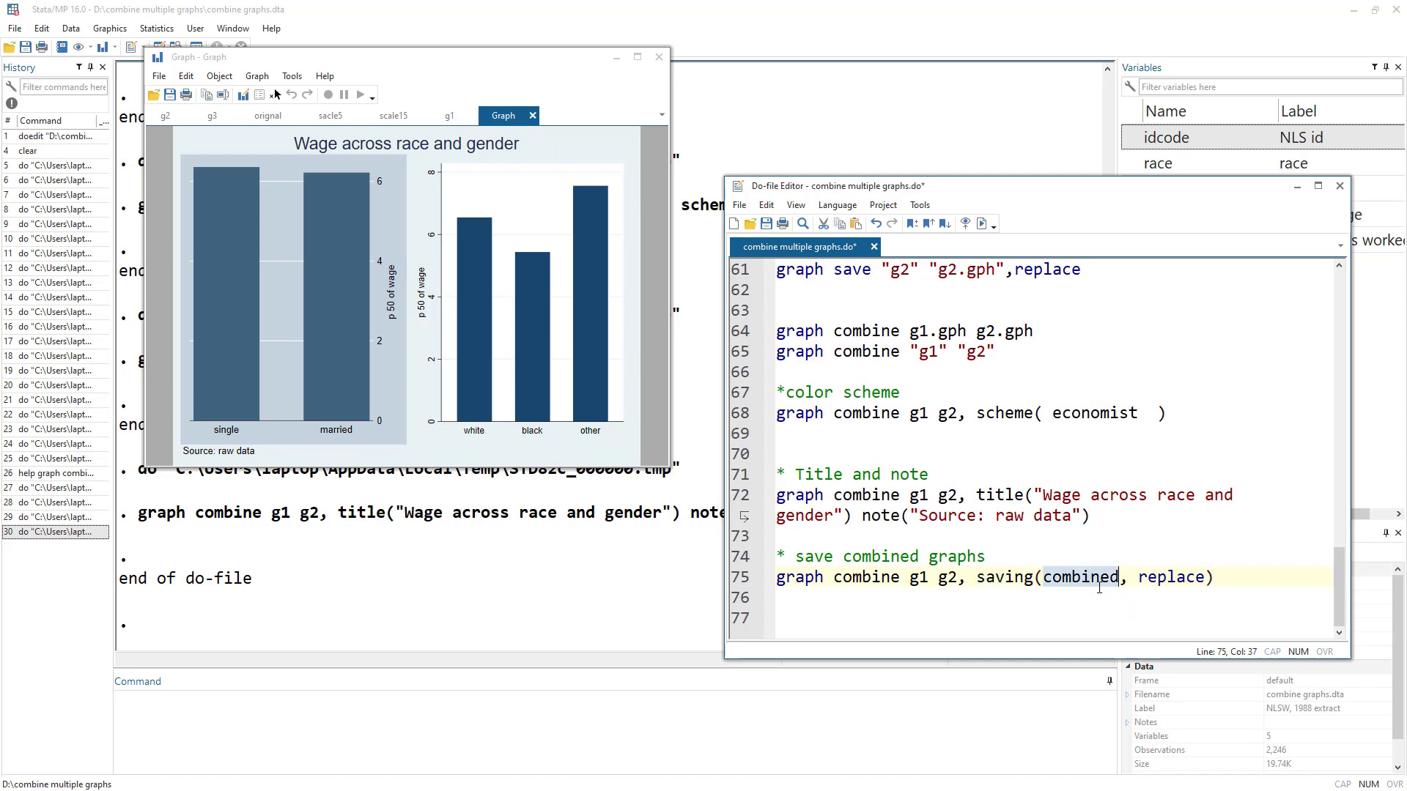
double_click(1143, 579)
left_click(739, 579)
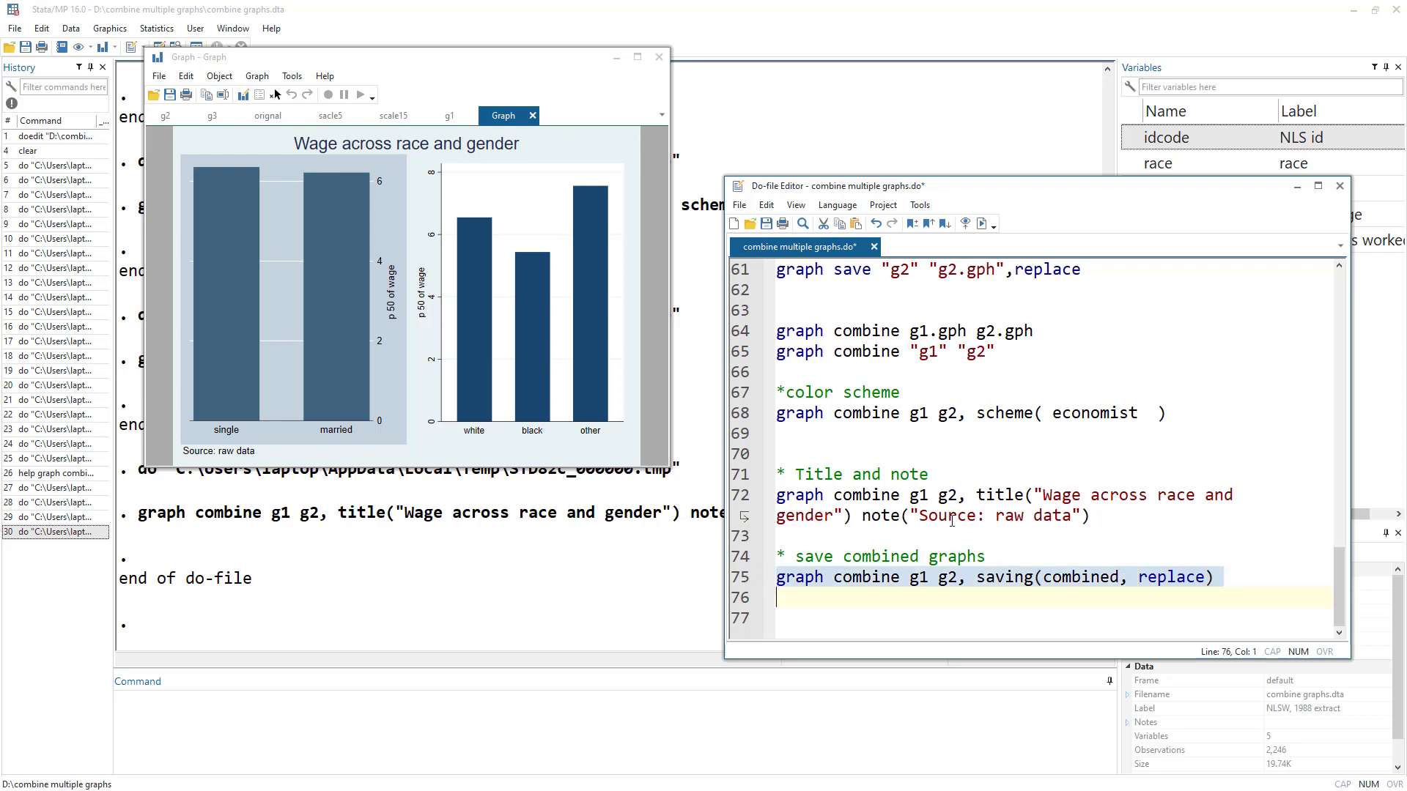
left_click(983, 224)
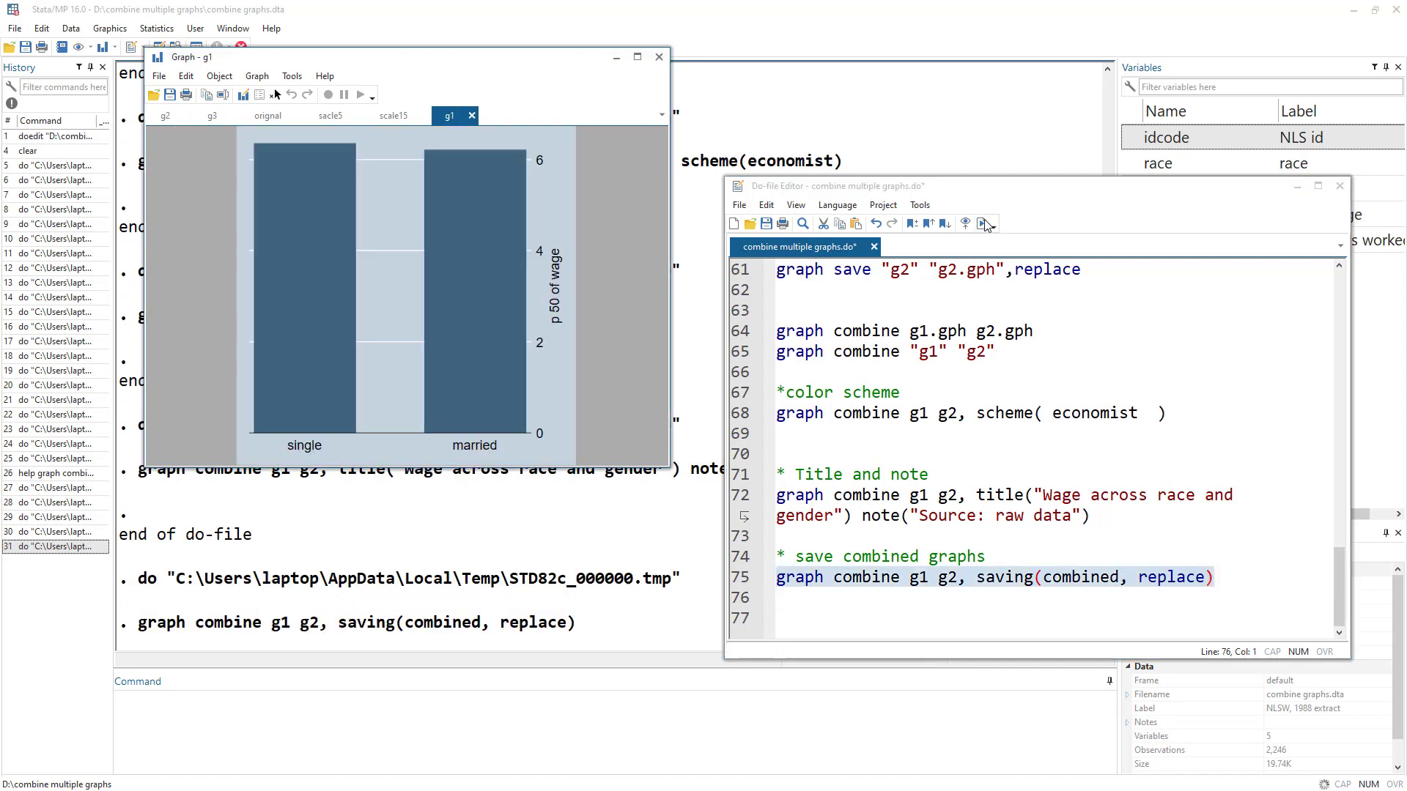